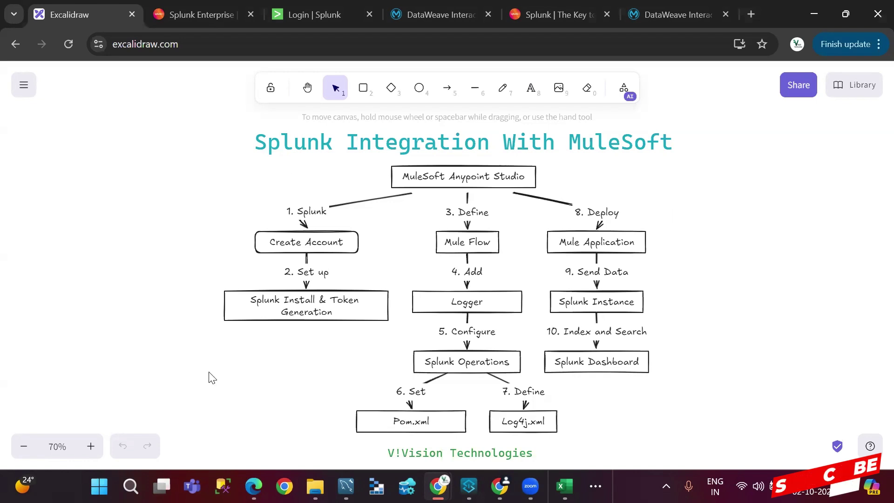
Open Mule Soft Zero TO HERO.jpg in Microsoft Photos from the taskbar overflow.
mouse_move(256, 471)
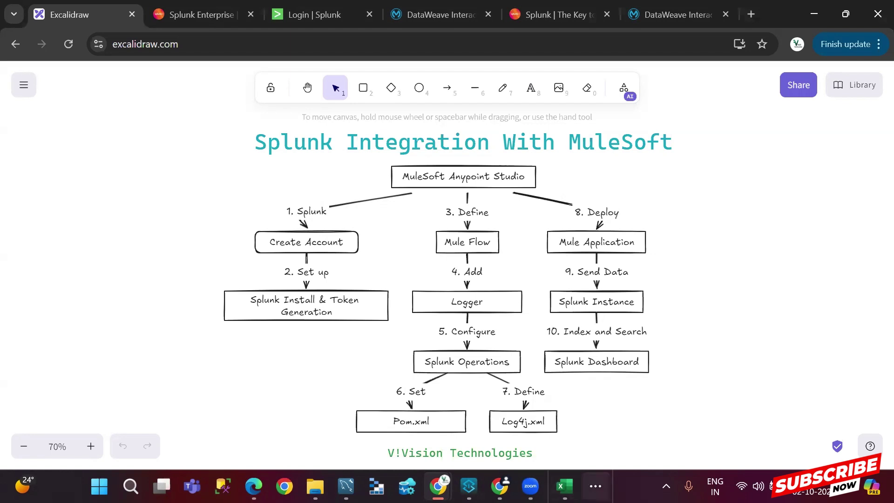
click(596, 486)
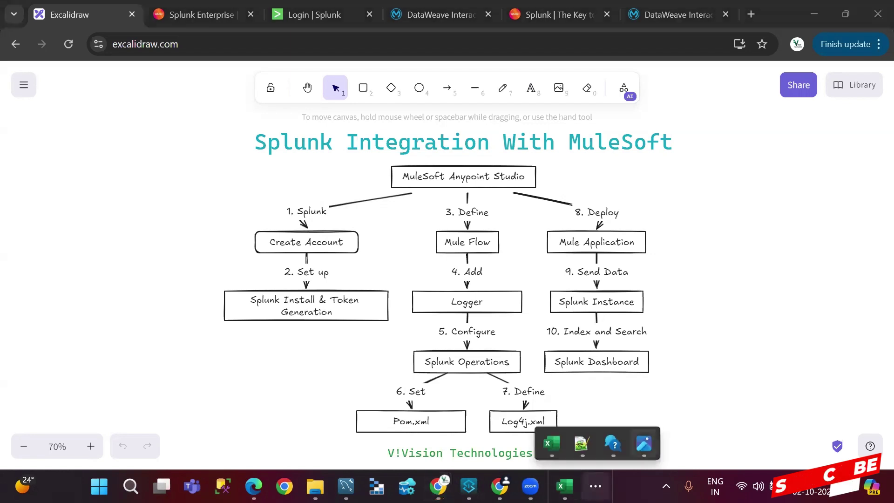
click(643, 443)
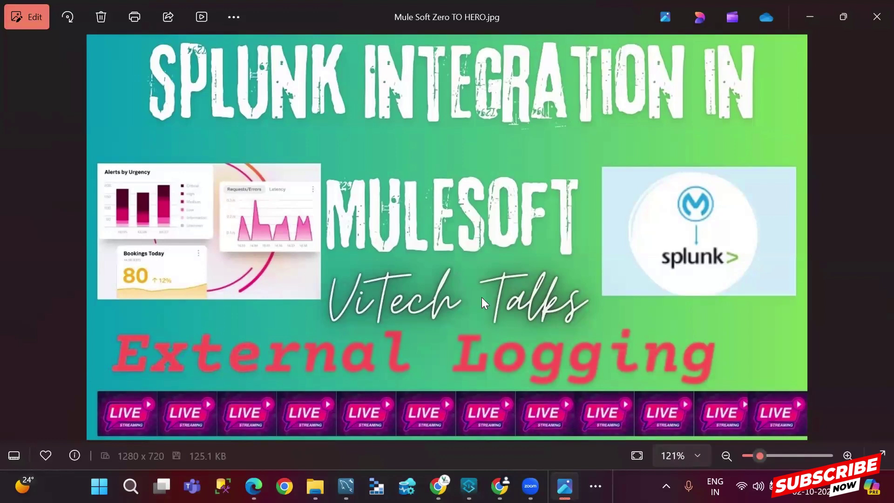
Mark the Alerts by Urgency and Requests/Errors charts in red ink, then clear all ink.
drag(154, 169, 200, 152)
drag(247, 180, 280, 175)
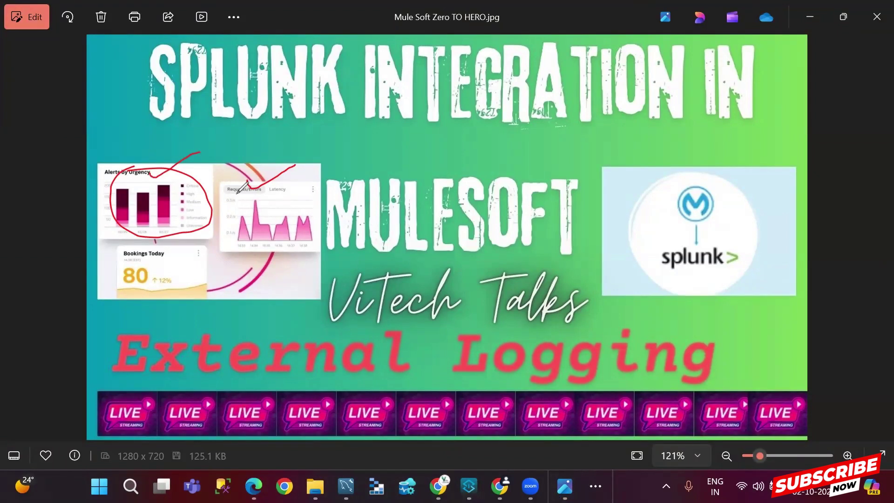
drag(263, 150, 276, 162)
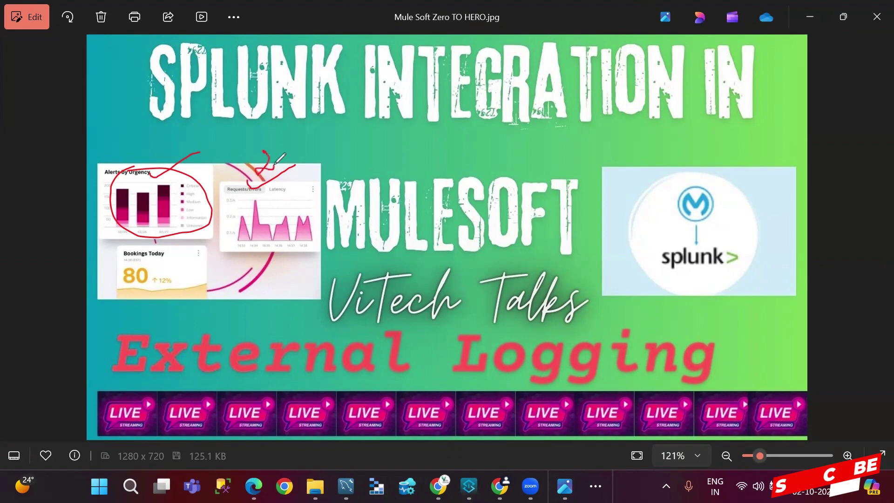
mouse_move(267, 196)
mouse_down()
mouse_move(264, 212)
mouse_move(289, 193)
mouse_move(279, 228)
mouse_move(289, 214)
mouse_move(313, 229)
mouse_move(277, 180)
mouse_move(313, 176)
mouse_move(246, 215)
mouse_up()
drag(242, 249, 270, 225)
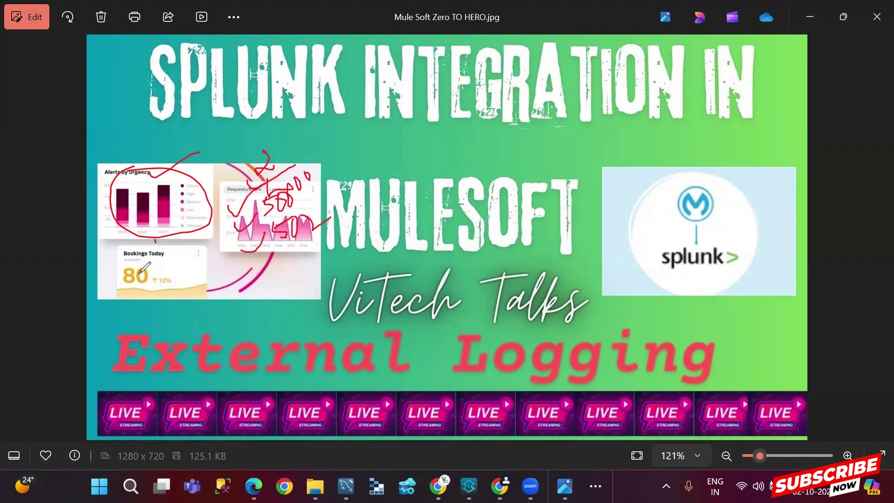
mouse_move(294, 163)
mouse_down()
mouse_move(252, 252)
mouse_move(279, 158)
mouse_up()
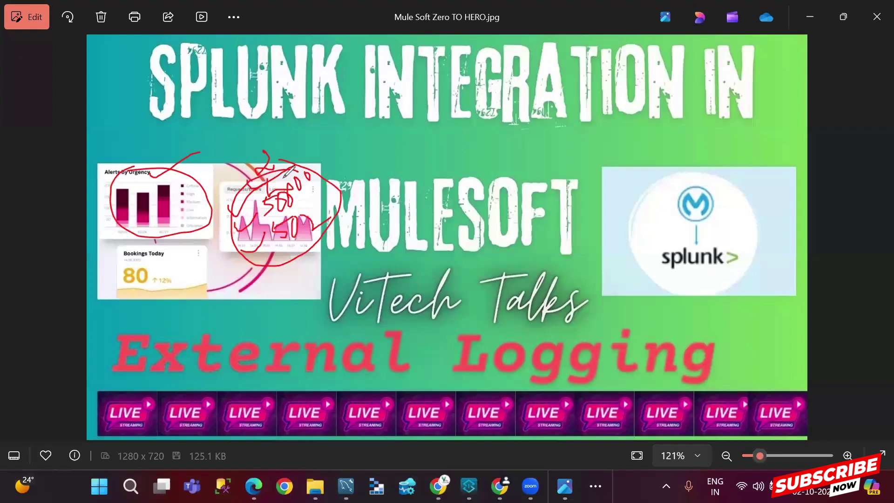
key(Escape)
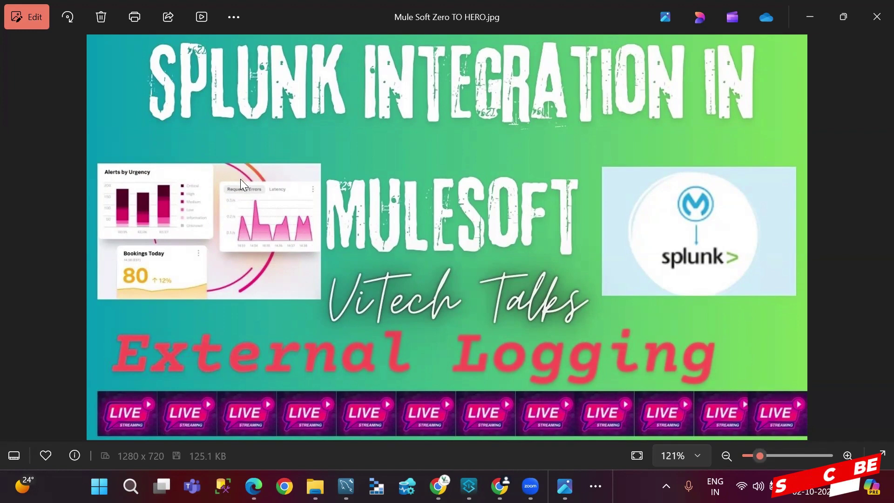
Bring the Splunk ViTech Doc PDF in Microsoft Edge to the front.
mouse_move(438, 486)
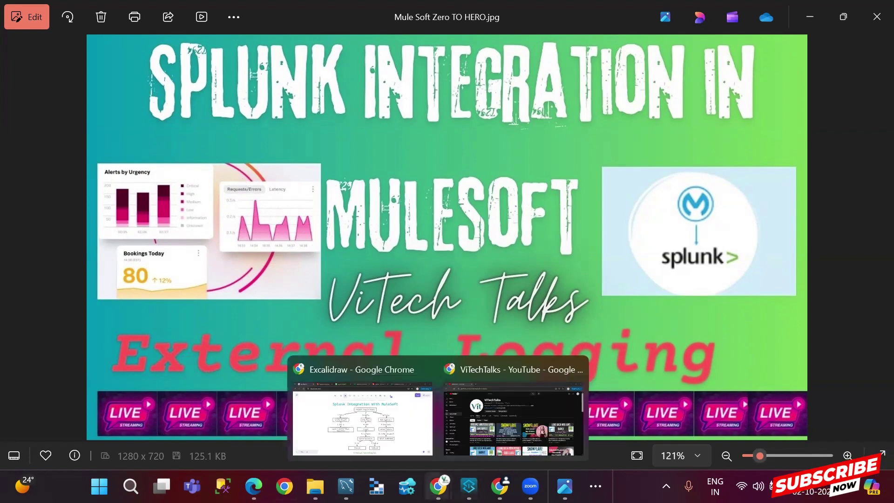
mouse_move(254, 486)
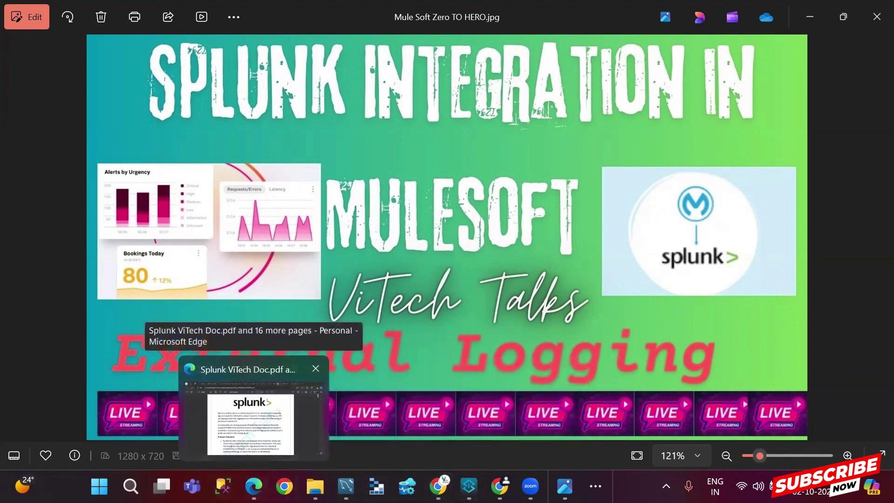
click(251, 419)
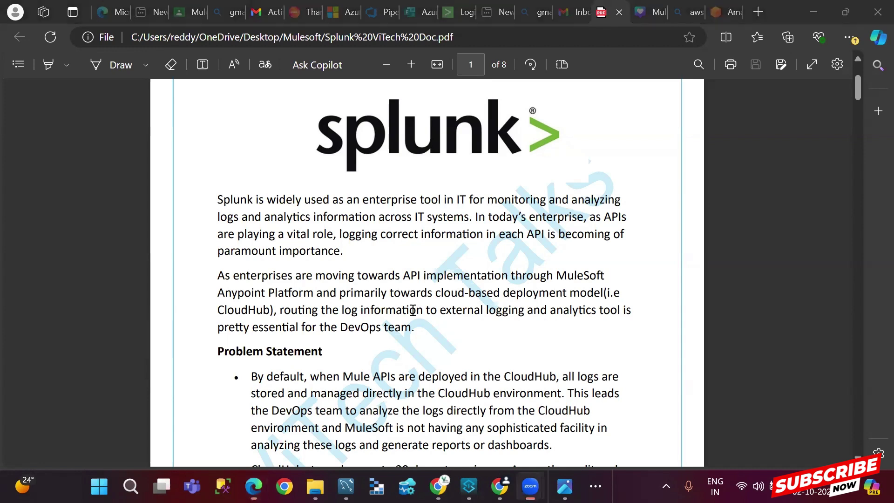
Write and tick 'ELK' in the right margin and circle the Splunk logo in red.
mouse_move(669, 127)
mouse_down()
mouse_move(678, 140)
mouse_move(710, 143)
mouse_move(716, 126)
mouse_move(724, 138)
mouse_up()
drag(657, 172, 709, 160)
drag(632, 118, 708, 96)
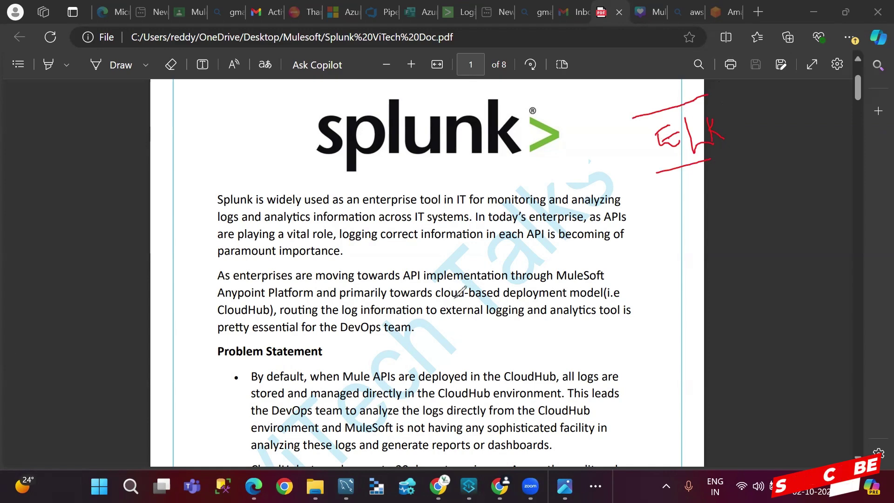
drag(735, 138, 773, 121)
mouse_move(335, 178)
mouse_down()
mouse_move(488, 174)
mouse_move(354, 86)
mouse_move(373, 164)
mouse_up()
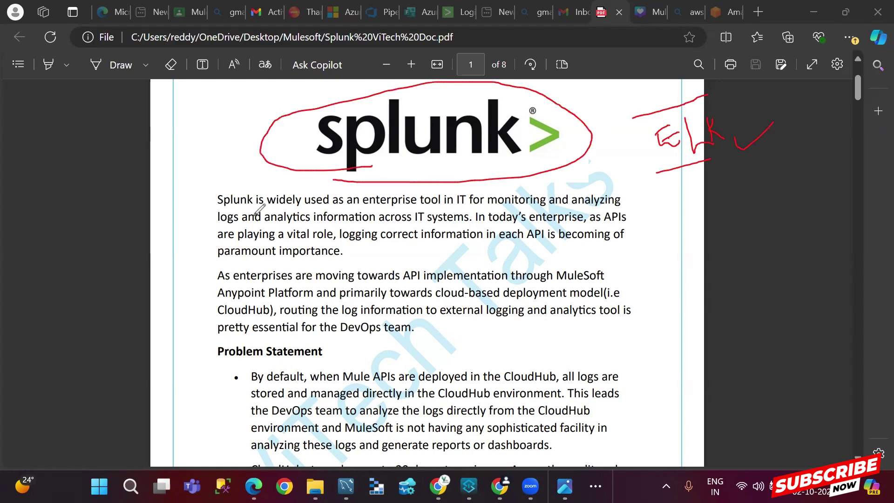
Circle 'monitoring and analyzing' and 'APIs', and tick 'vital role', 'paramount importance' and the Splunk logo.
drag(257, 206, 292, 186)
mouse_move(514, 186)
mouse_down()
mouse_move(507, 212)
mouse_move(642, 200)
mouse_move(551, 174)
mouse_up()
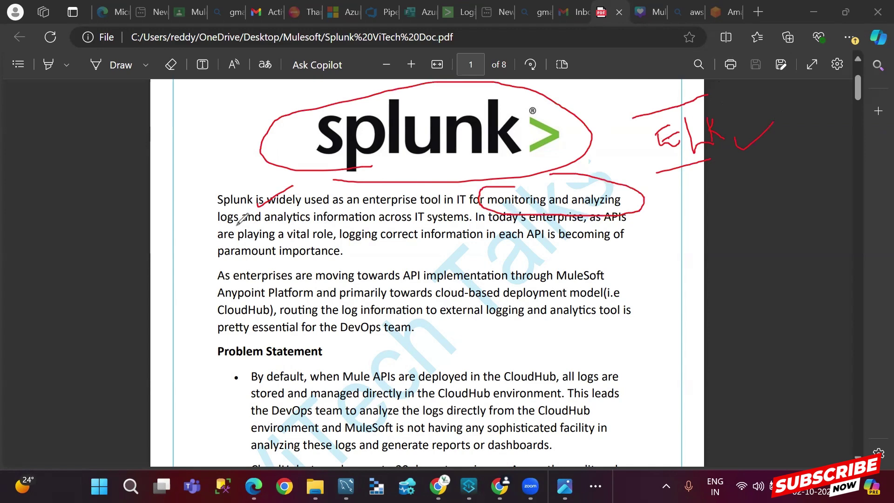
drag(503, 188, 534, 178)
drag(284, 245, 331, 223)
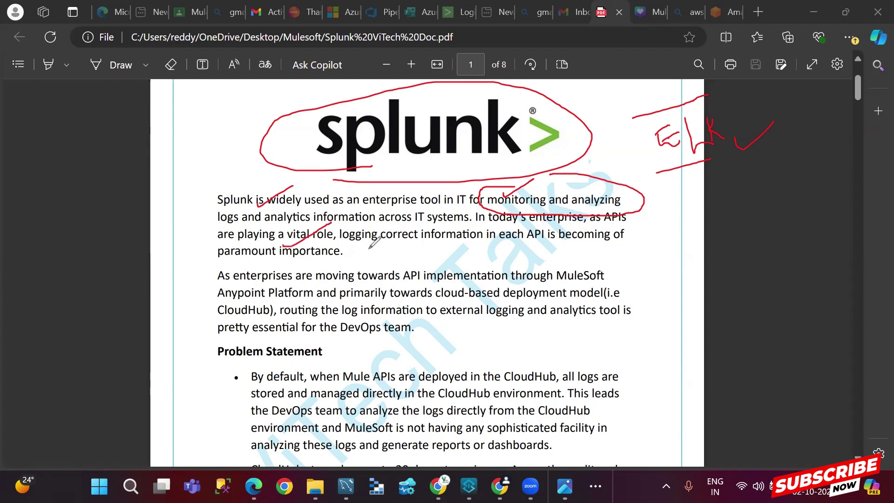
drag(360, 241, 408, 227)
drag(255, 252, 317, 220)
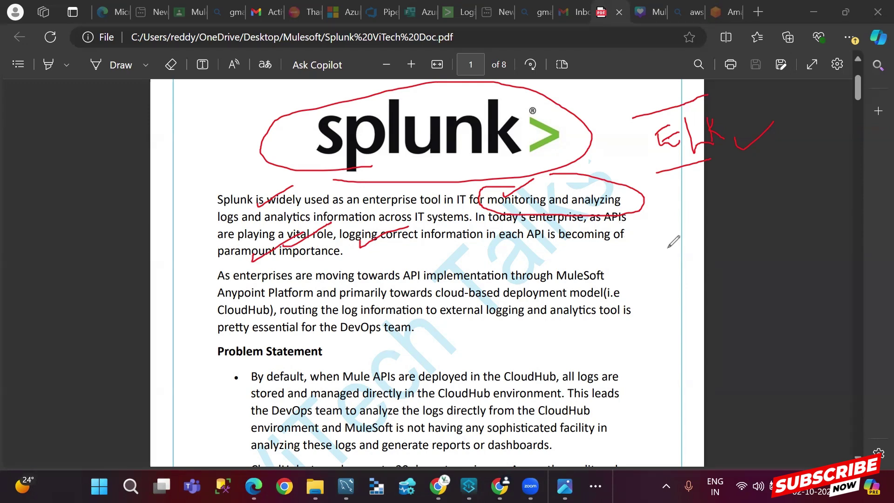
mouse_move(590, 215)
mouse_down()
mouse_move(582, 227)
mouse_move(645, 211)
mouse_move(582, 227)
mouse_up()
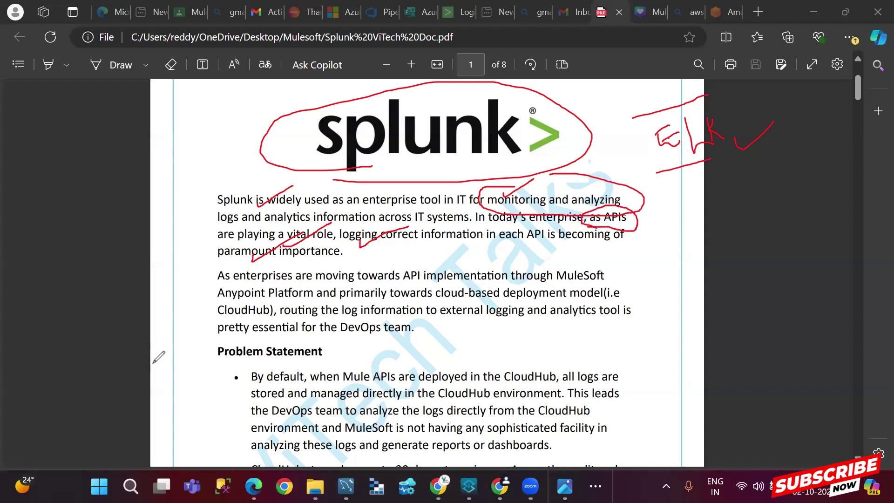
drag(225, 161, 277, 143)
Highlight Problem Statement text, including 'CloudHub stores' and 'external log management platforms like Splunk'.
scroll(242, 164, down, 4)
drag(249, 166, 591, 166)
drag(620, 167, 583, 187)
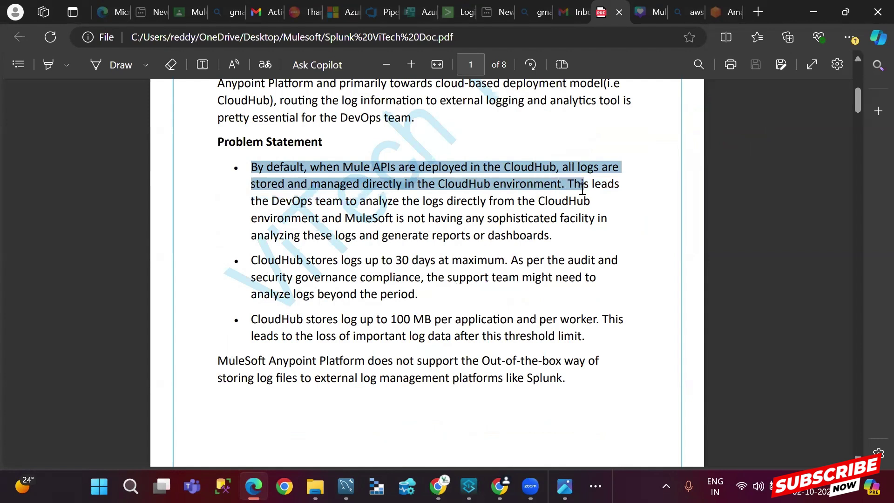
click(356, 260)
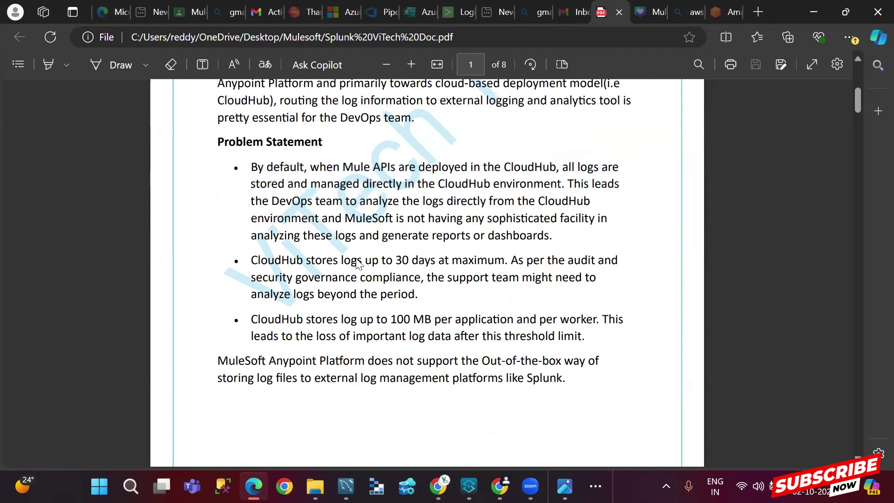
drag(235, 261, 506, 261)
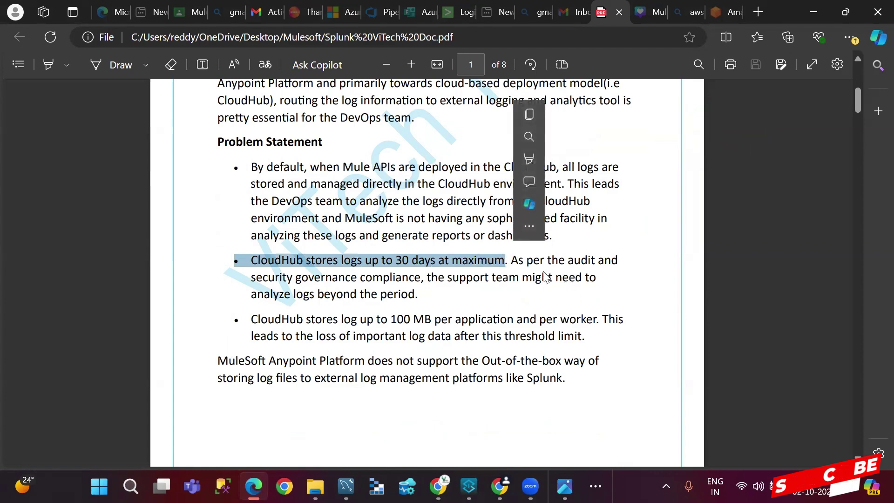
drag(558, 261, 564, 264)
click(626, 284)
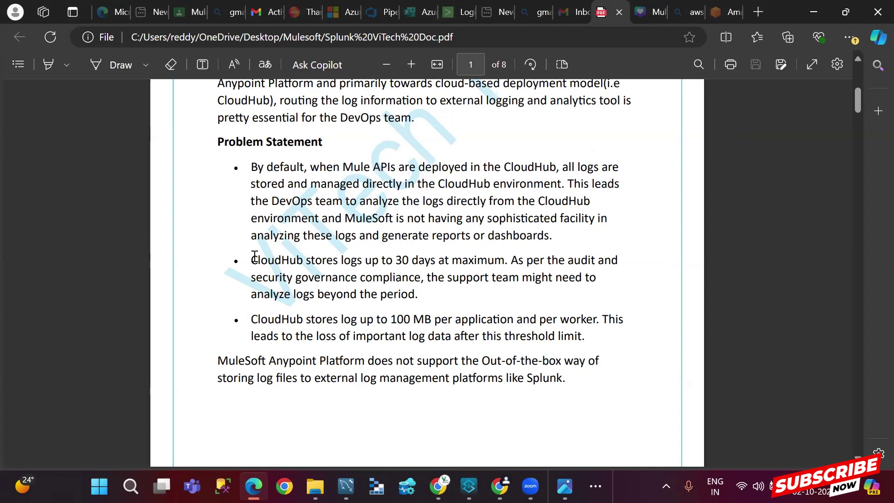
drag(252, 259, 335, 263)
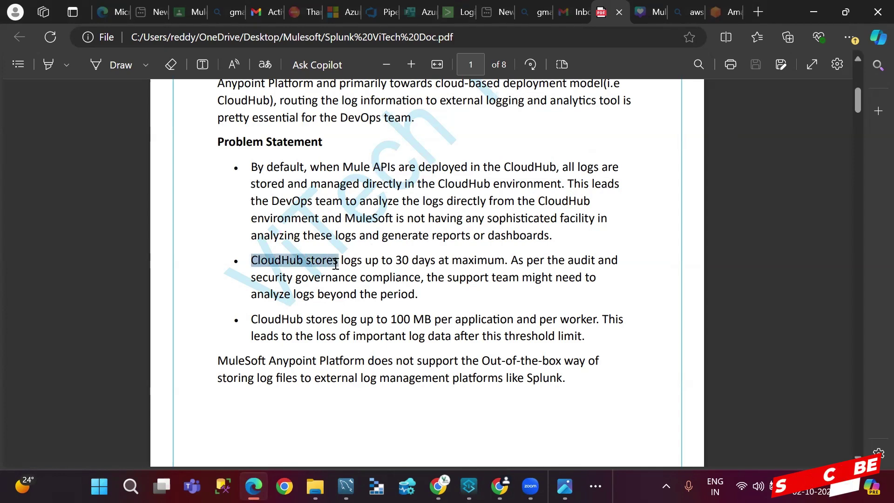
click(314, 380)
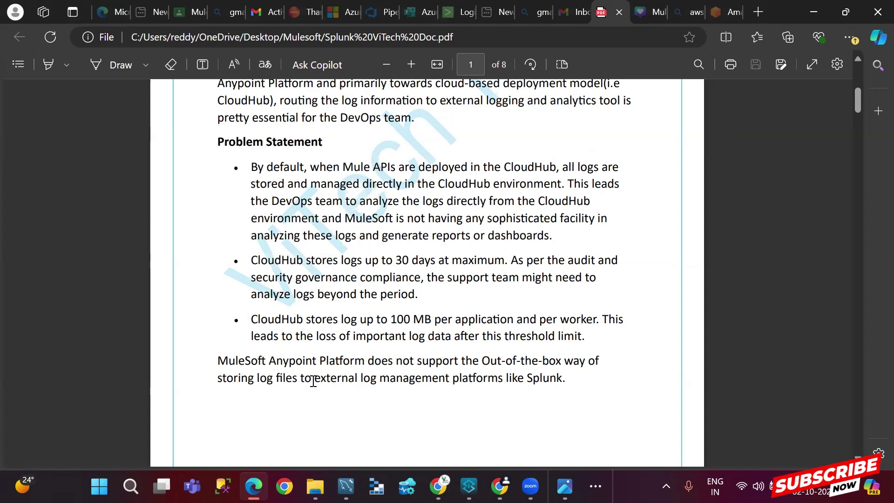
drag(403, 384, 568, 380)
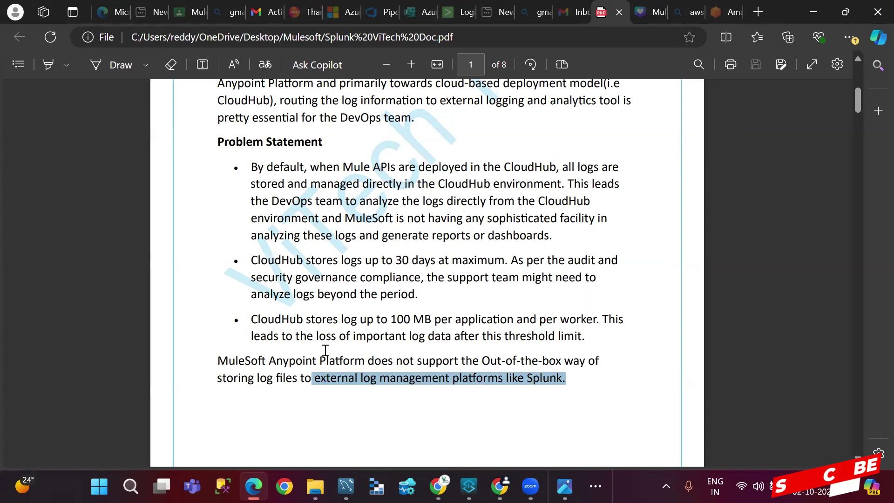
Scroll down to page 2's Splunk download and install instructions.
scroll(320, 353, down, 3)
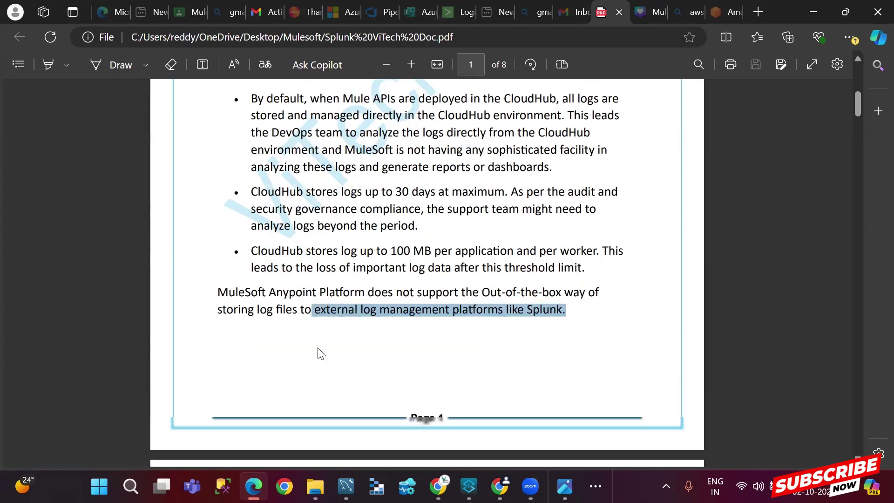
scroll(320, 352, down, 2)
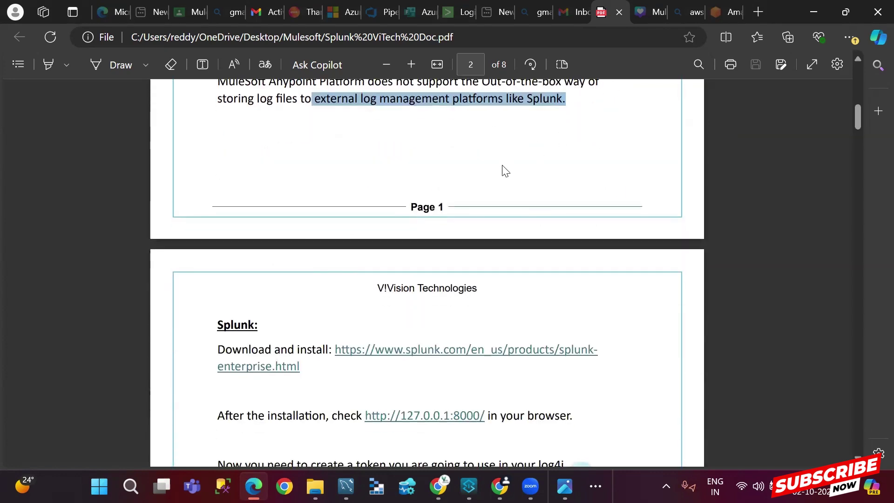
scroll(504, 171, up, 3)
scroll(506, 171, up, 4)
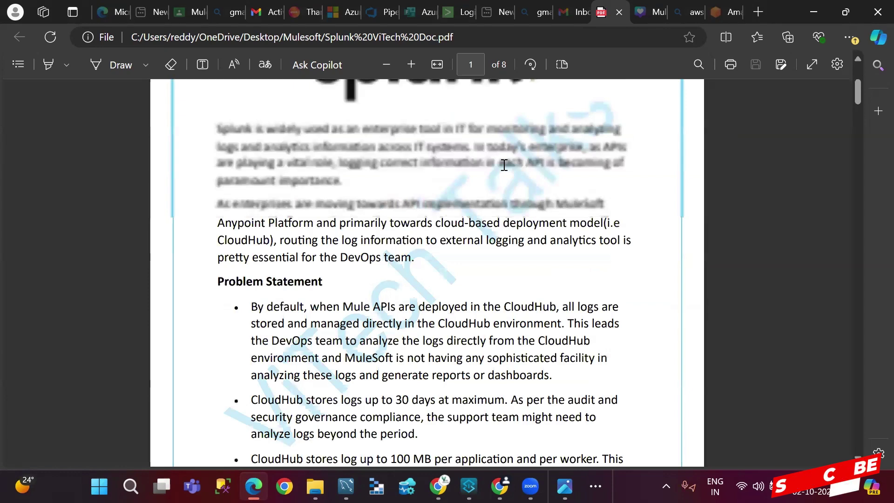
scroll(505, 208, up, 1)
scroll(505, 208, down, 8)
scroll(505, 208, down, 3)
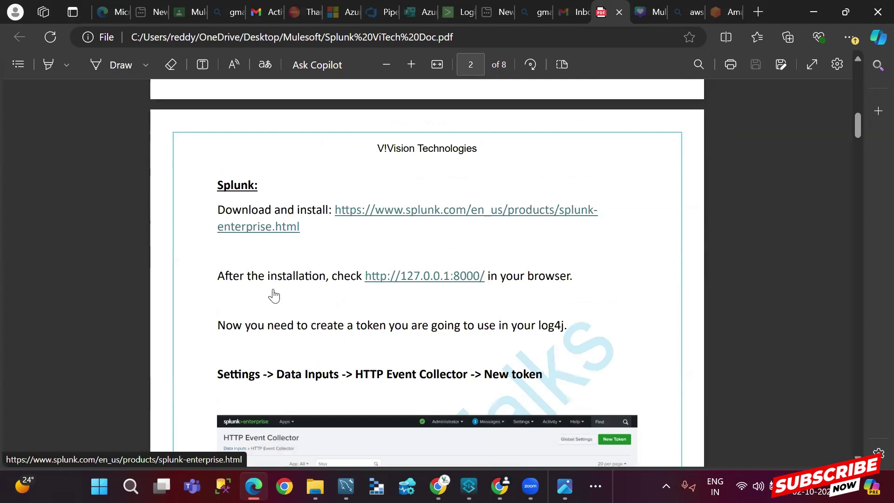
In Excalidraw, tick Create Account, Splunk Install, Anypoint Studio, Mule Flow, Logger and Configure steps.
mouse_move(438, 485)
click(363, 419)
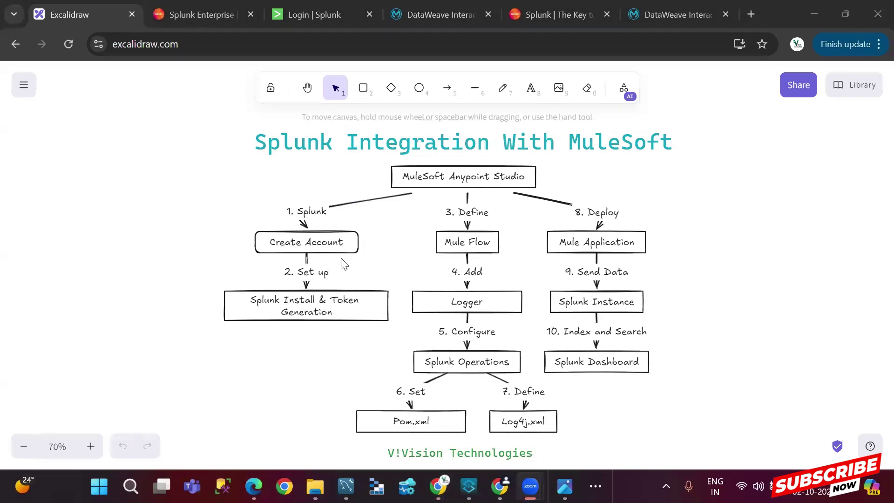
drag(348, 240, 382, 221)
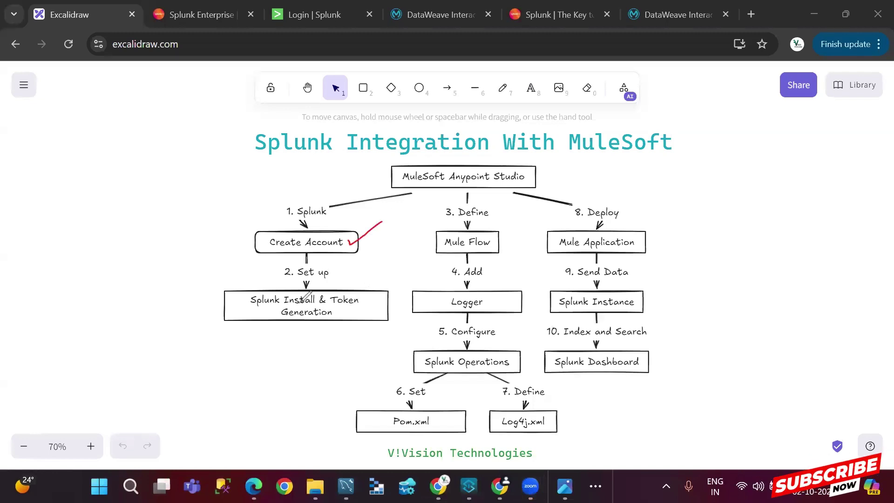
drag(231, 306, 251, 292)
drag(351, 315, 374, 308)
drag(473, 177, 517, 165)
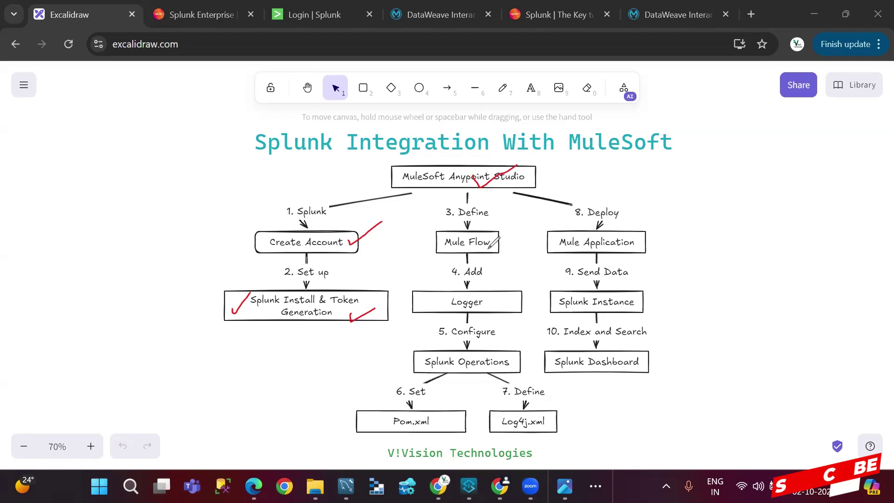
drag(491, 250, 515, 233)
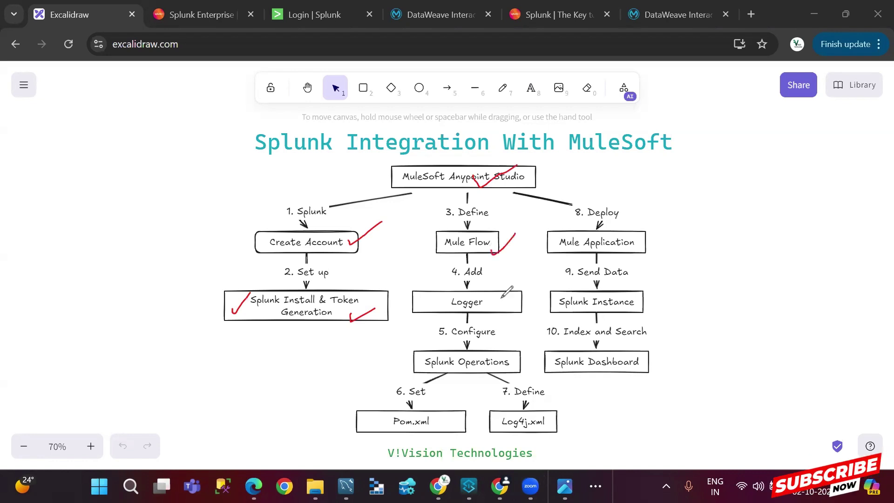
drag(482, 295, 501, 282)
drag(481, 341, 499, 332)
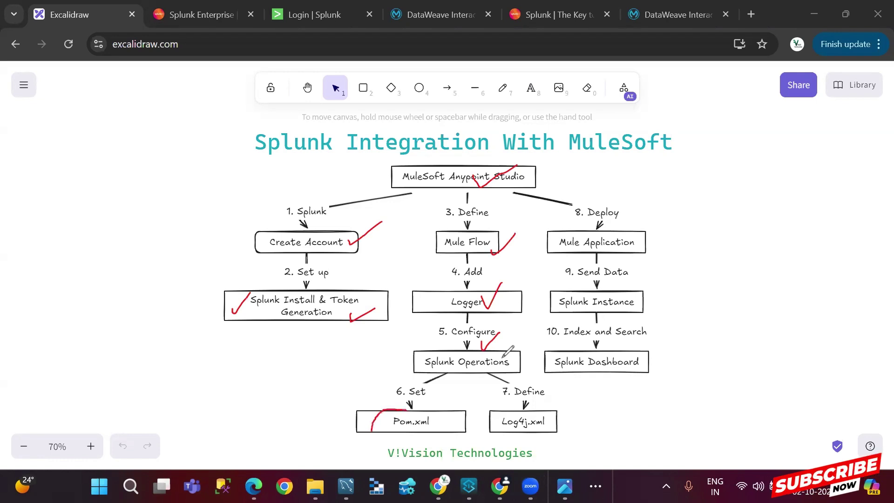
Circle and tick the Pom.xml box, and circle the Log4j.xml box.
mouse_move(419, 438)
mouse_down()
mouse_move(439, 408)
mouse_move(396, 406)
mouse_up()
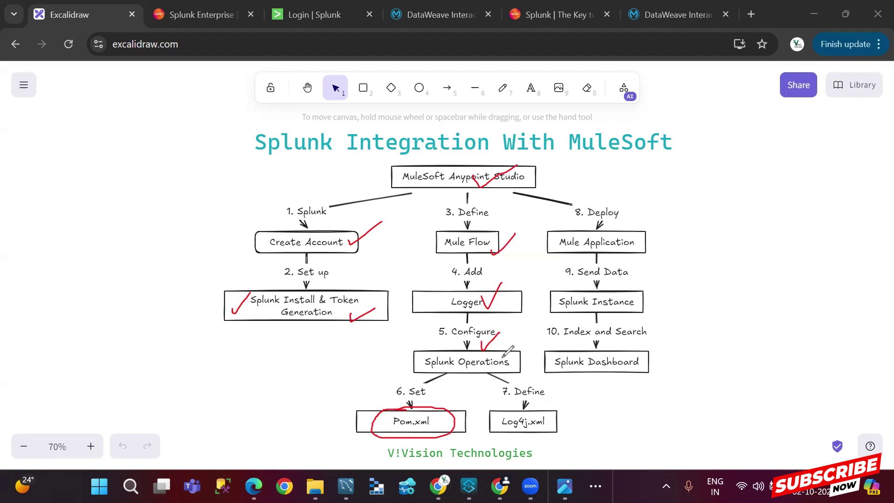
drag(421, 412, 464, 388)
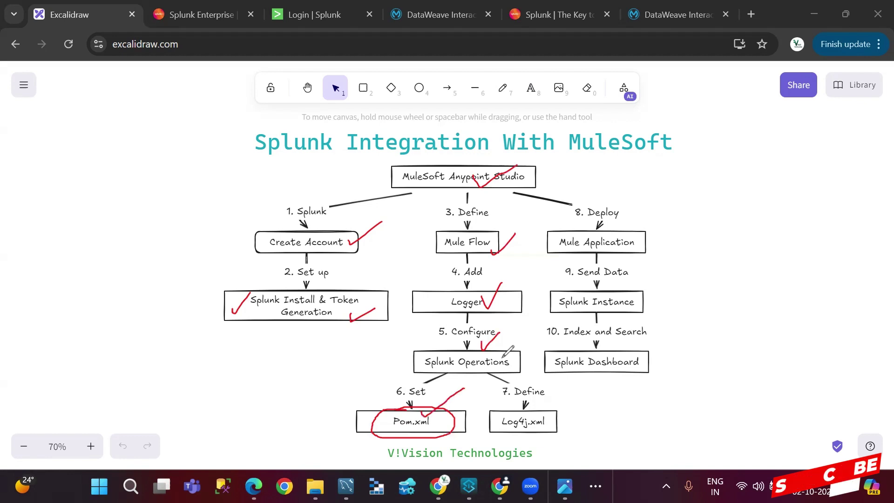
mouse_move(531, 410)
mouse_down()
mouse_move(475, 417)
mouse_move(565, 410)
mouse_move(584, 390)
mouse_up()
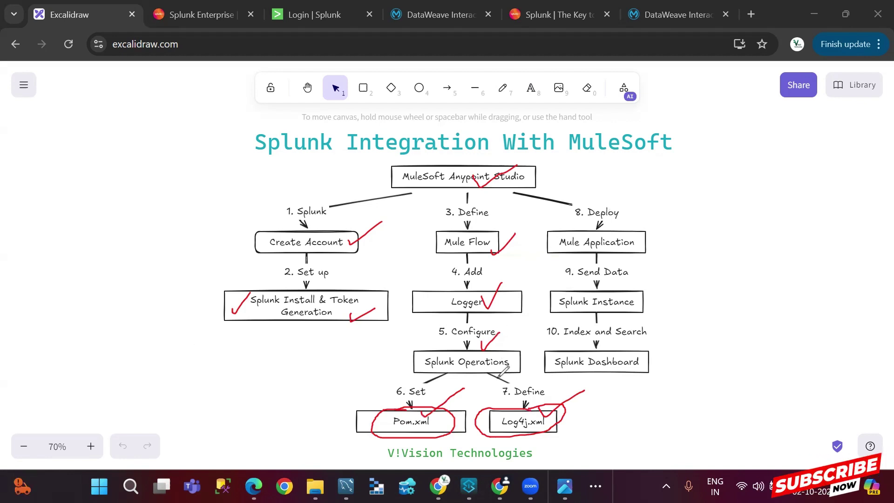
Circle the Deploy/Mule Application step and add a circled handwritten 'Text' note beside it.
mouse_move(593, 196)
mouse_down()
mouse_move(539, 240)
mouse_move(654, 253)
mouse_move(585, 197)
mouse_up()
drag(668, 226, 715, 215)
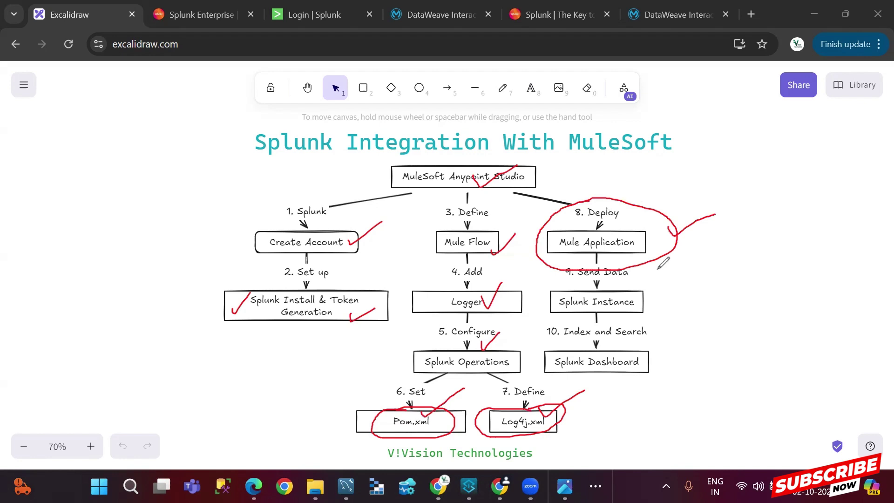
mouse_move(711, 233)
mouse_down()
mouse_move(720, 268)
mouse_move(724, 230)
mouse_move(758, 206)
mouse_move(774, 236)
mouse_move(789, 209)
mouse_up()
drag(724, 281, 797, 255)
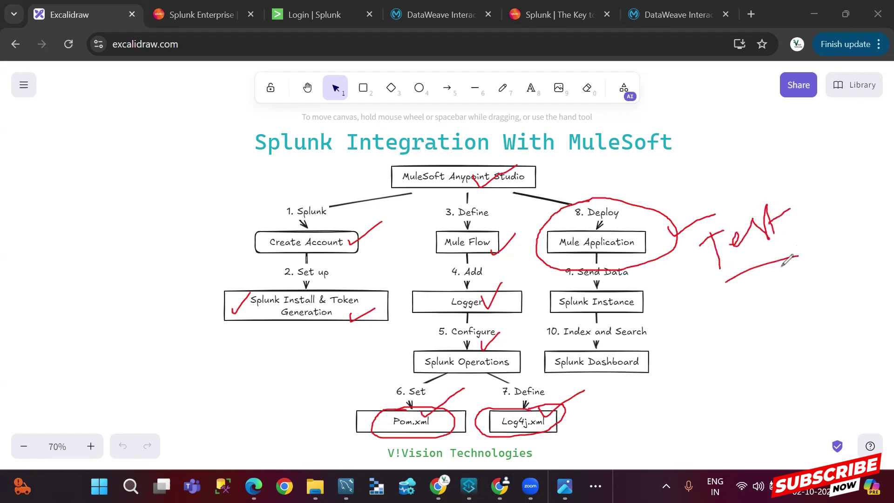
mouse_move(719, 228)
mouse_down()
mouse_move(701, 263)
mouse_move(750, 184)
mouse_move(700, 219)
mouse_up()
Tick the Splunk Instance step and circle 10. Index and Search.
mouse_move(640, 305)
mouse_down()
mouse_move(646, 311)
mouse_move(678, 283)
mouse_up()
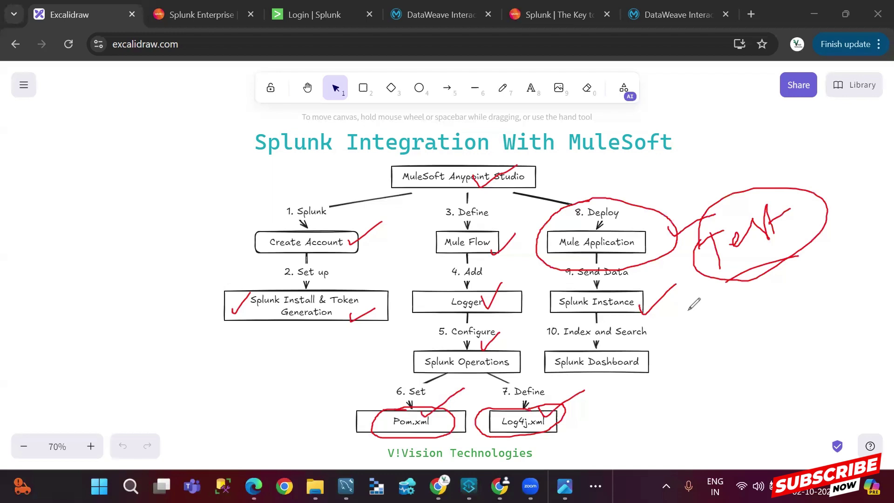
mouse_move(591, 318)
mouse_down()
mouse_move(551, 337)
mouse_move(629, 343)
mouse_move(666, 316)
mouse_move(568, 321)
mouse_up()
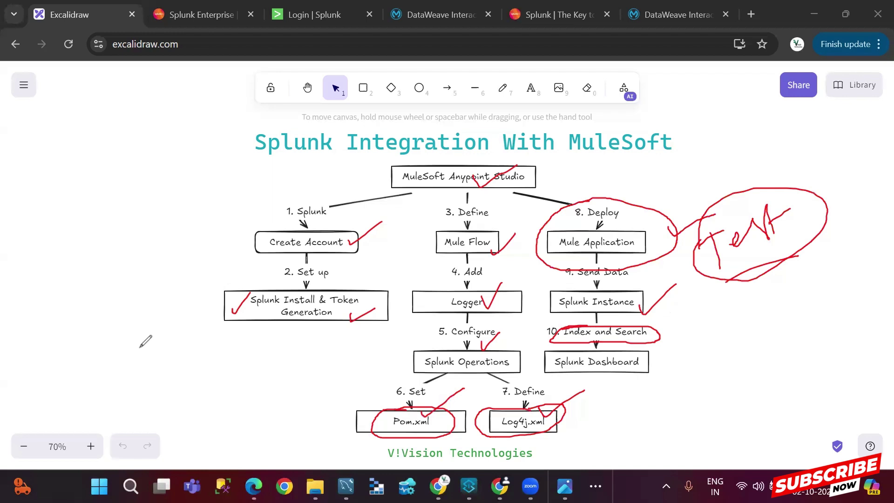
key(e)
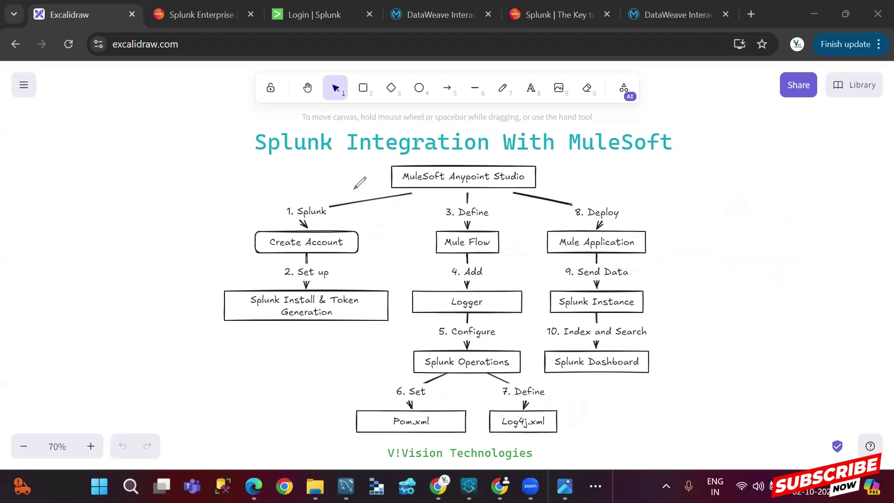
Point out the 1. Splunk and Create Account steps with the laser pointer.
mouse_move(306, 188)
mouse_down()
mouse_move(314, 193)
mouse_move(331, 179)
mouse_up()
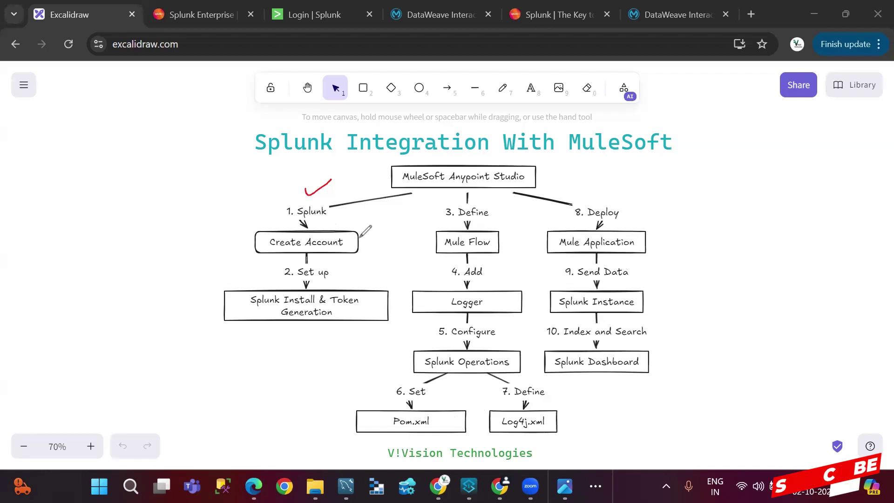
drag(355, 239, 375, 228)
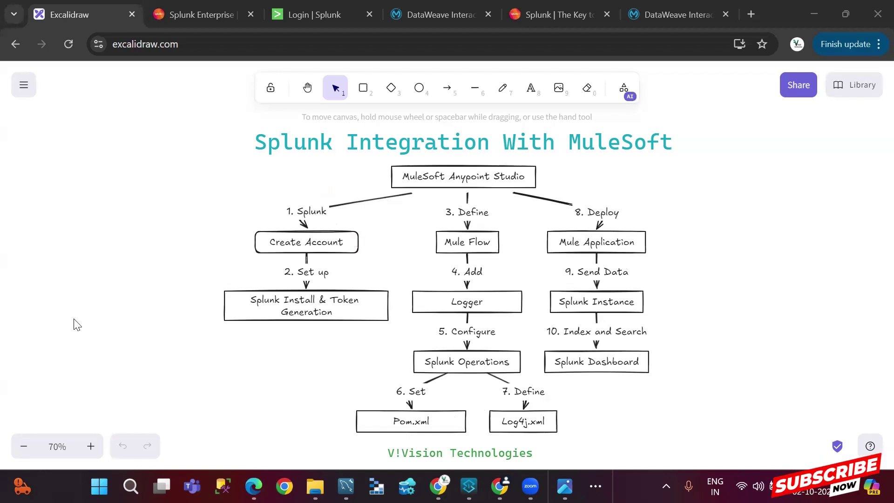
Copy the Splunk Enterprise link from the Splunk ViTech Doc PDF.
mouse_move(253, 485)
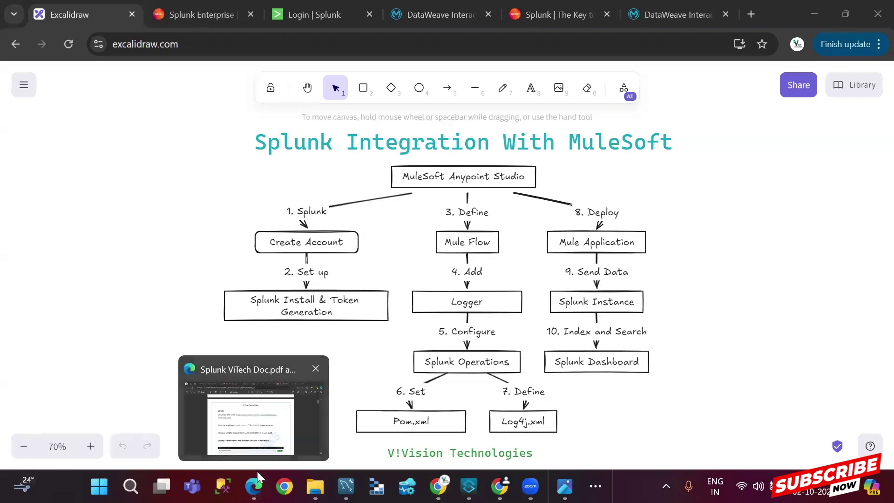
click(257, 409)
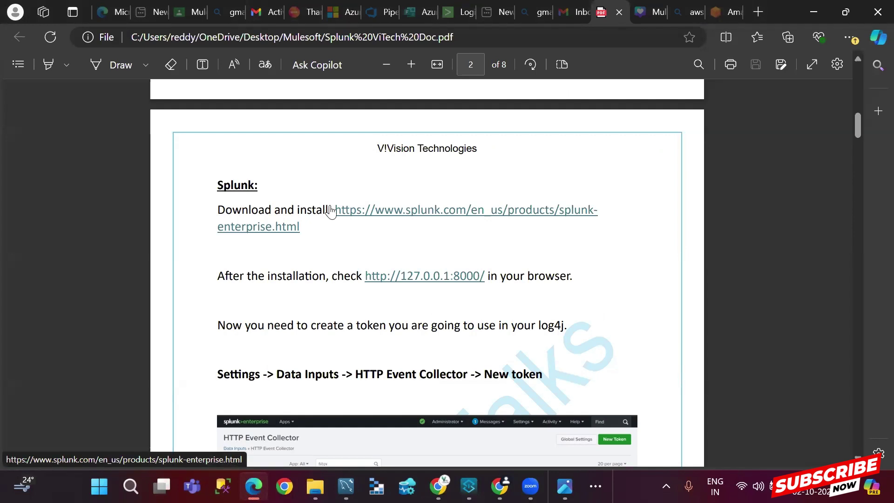
right_click(359, 212)
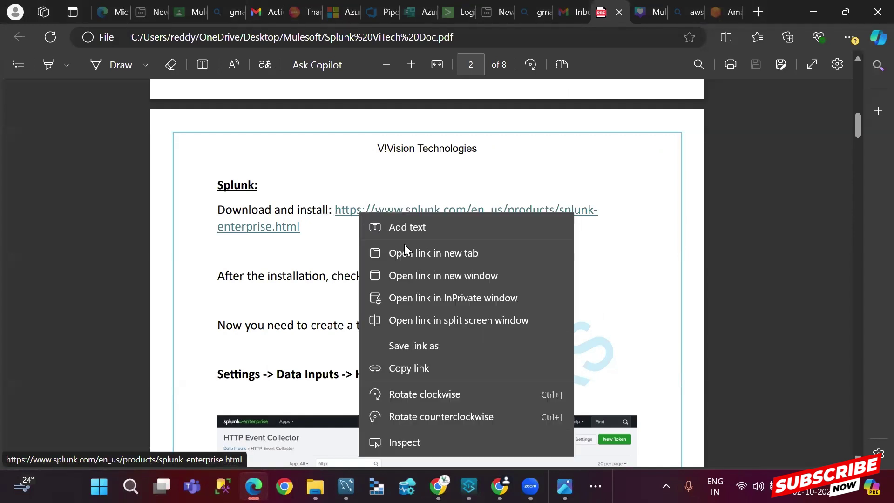
click(411, 368)
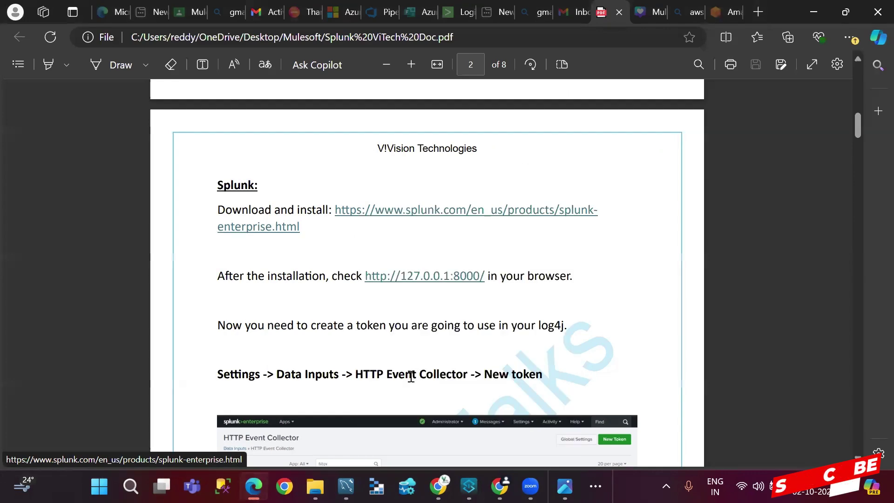
Open the copied Splunk Enterprise link in a new browser tab and start the free trial.
mouse_move(437, 486)
click(358, 410)
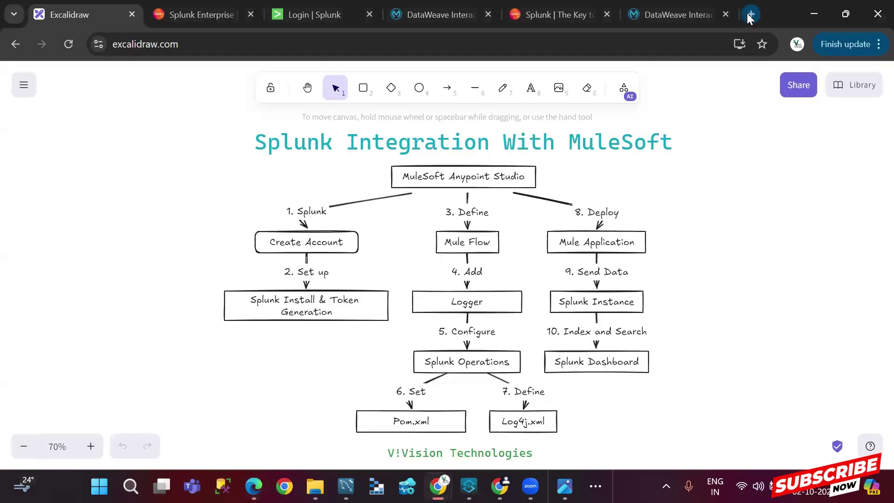
key(ctrl+t)
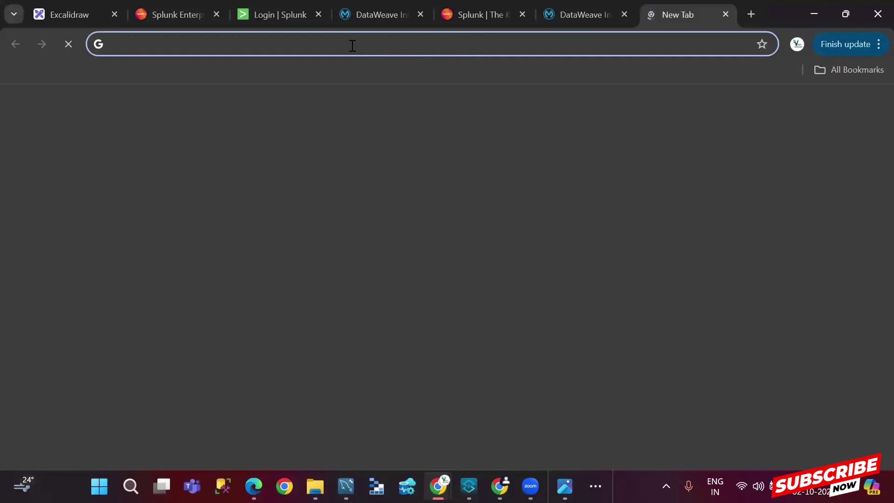
key(ctrl+v)
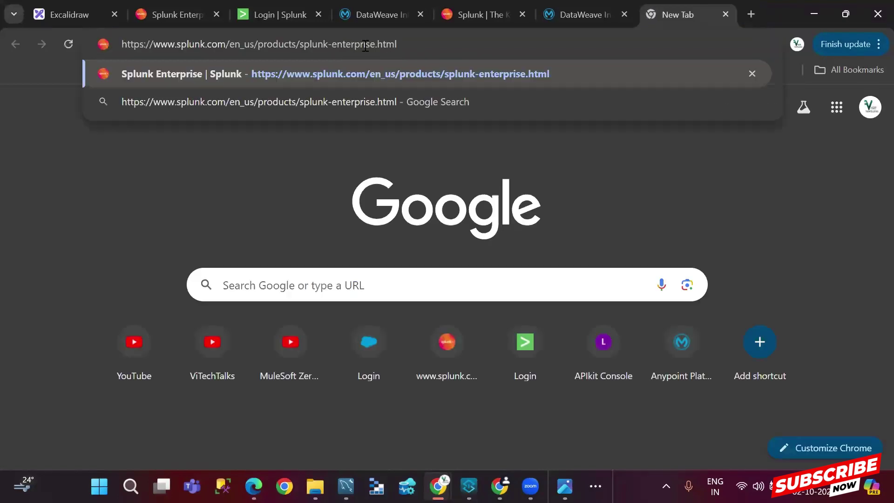
key(Return)
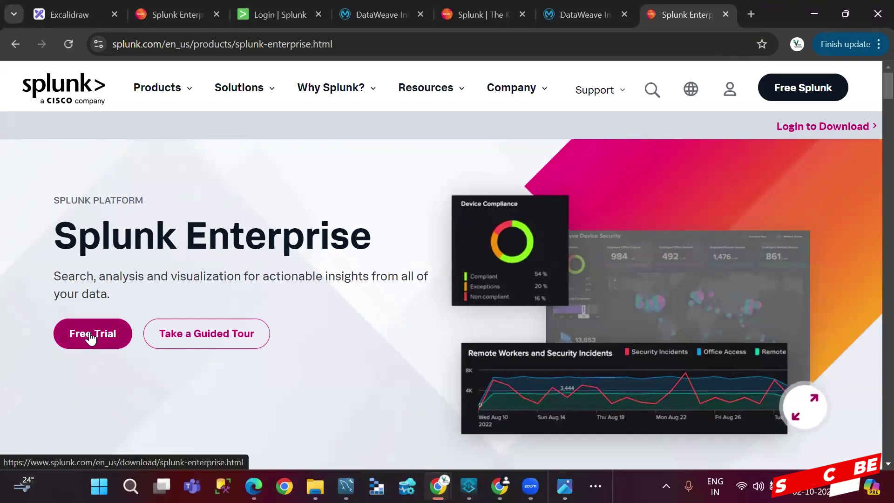
click(89, 335)
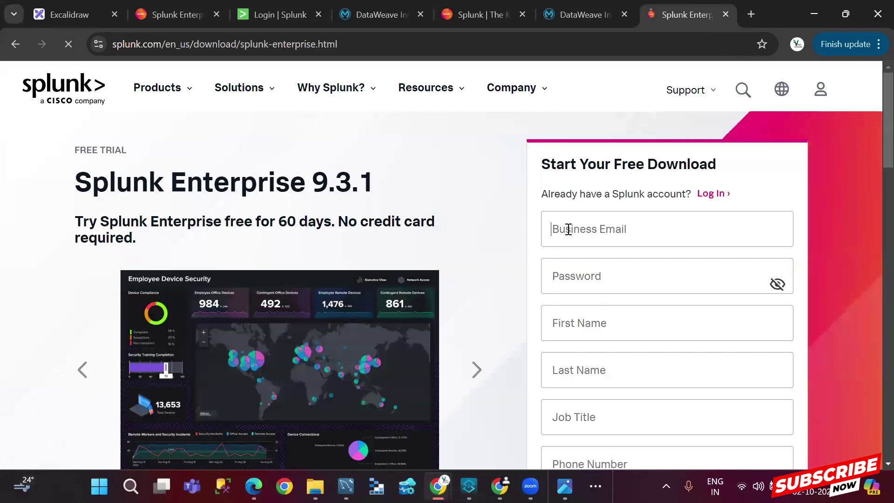
Fill in the business e-mail from a saved suggestion and enter the account password.
text(i)
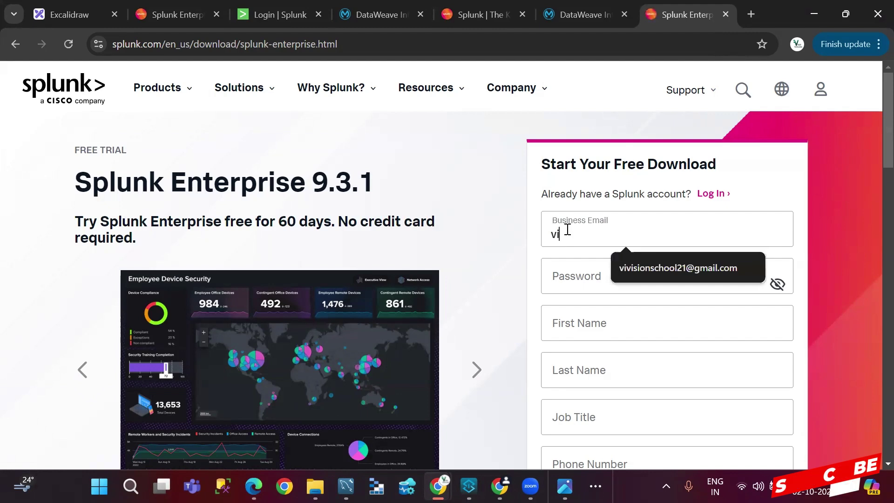
click(683, 264)
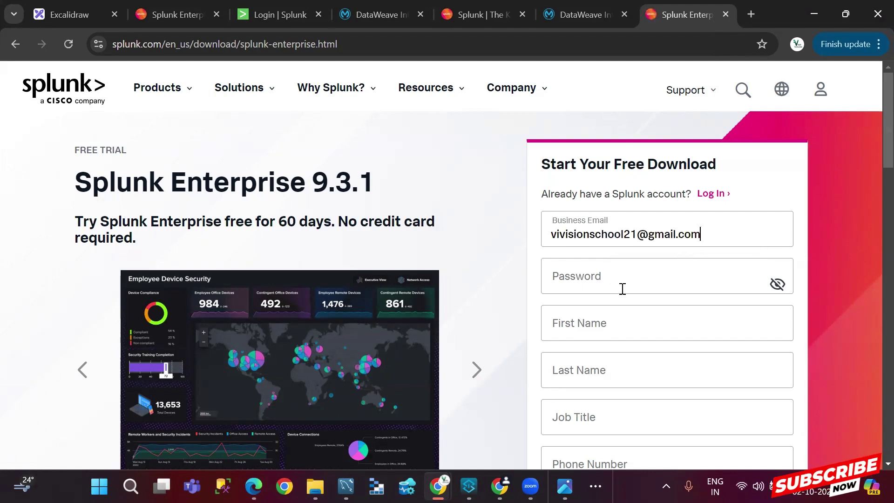
click(593, 283)
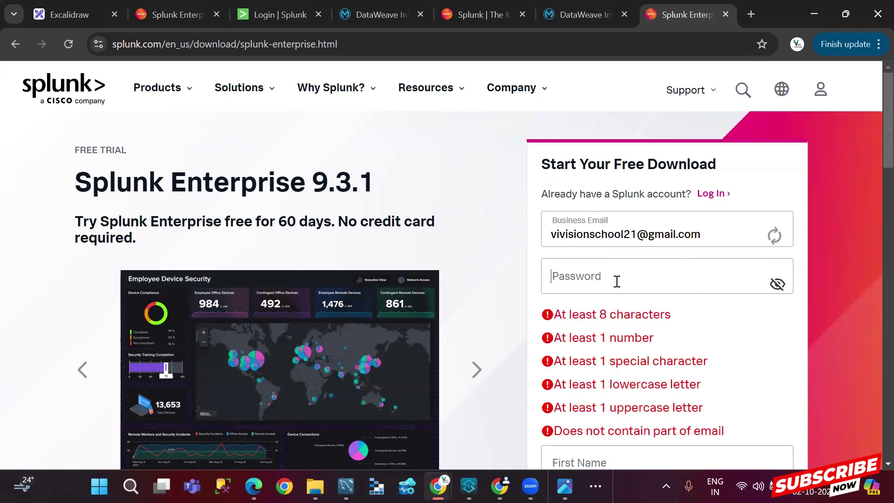
text(••••••••)
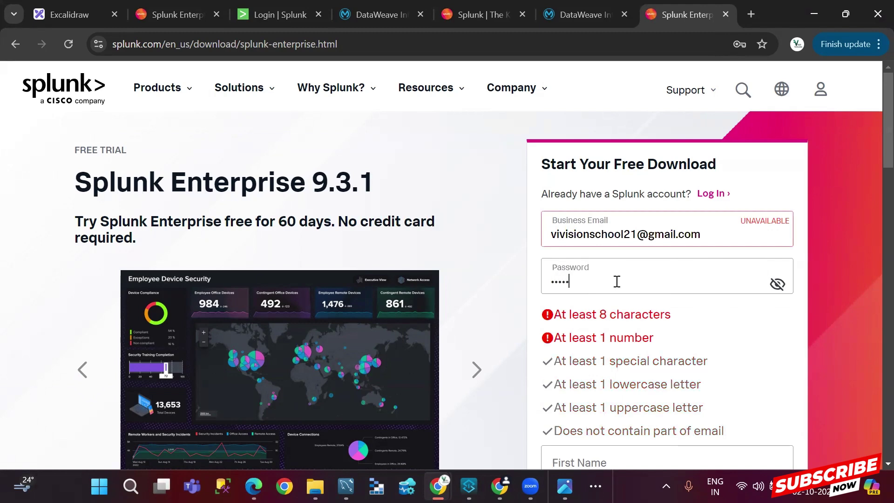
click(857, 274)
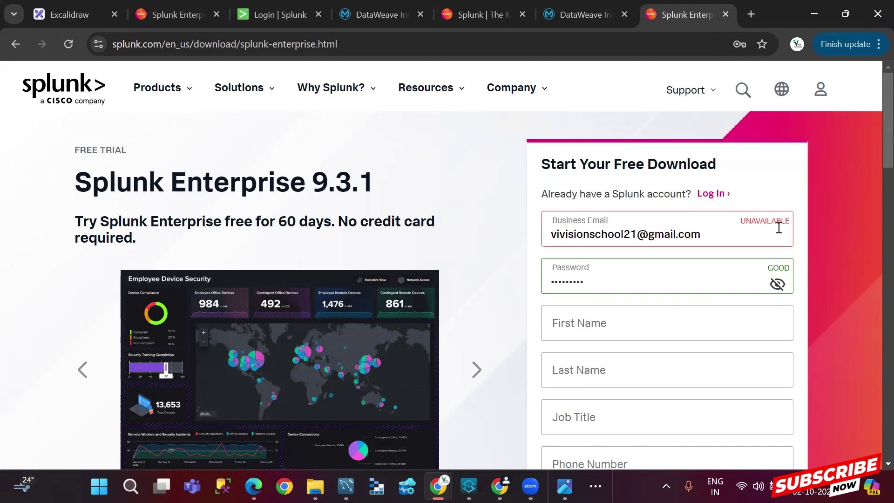
drag(743, 223, 770, 222)
click(813, 225)
scroll(813, 226, down, 3)
Autofill the first and last name, then move through Job Title and Phone.
click(591, 185)
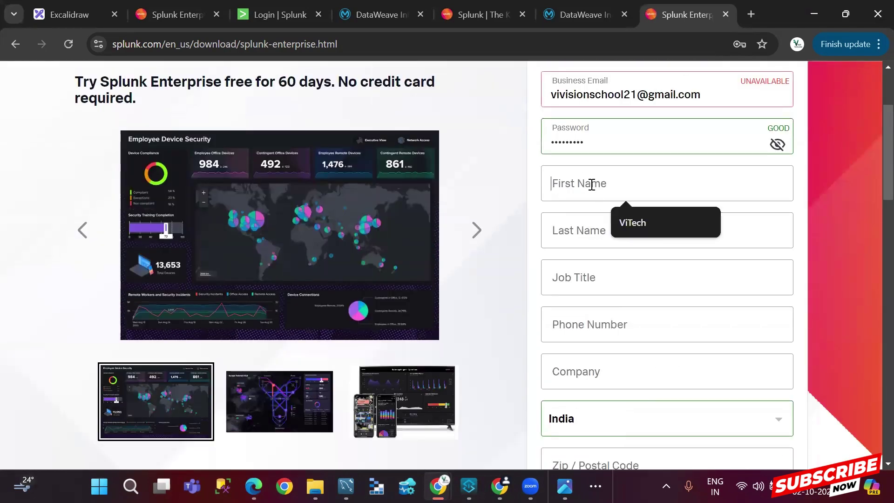
click(627, 216)
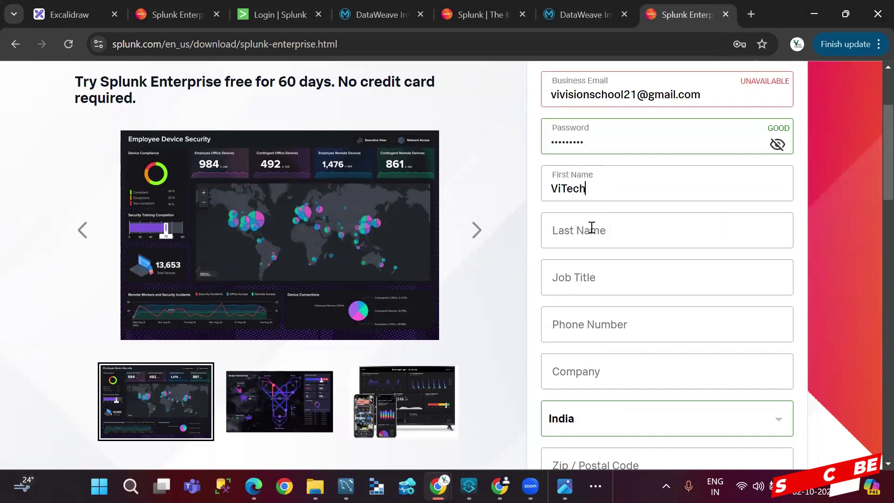
click(591, 227)
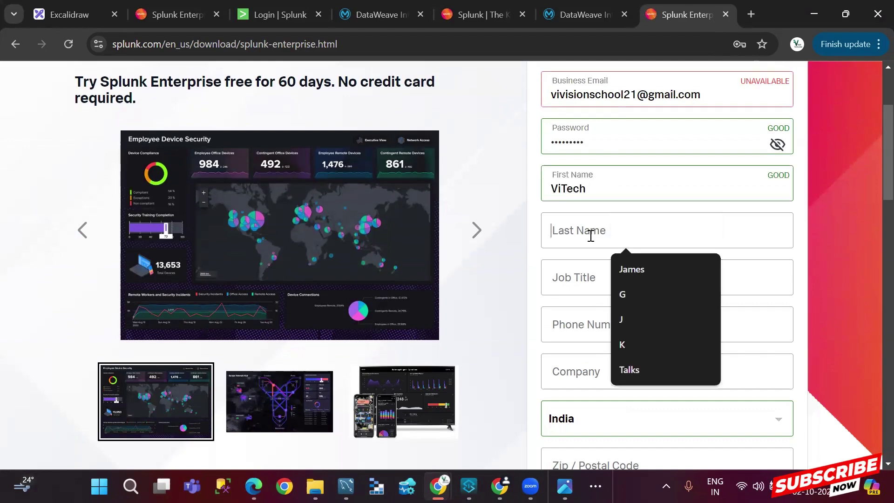
click(627, 367)
click(581, 279)
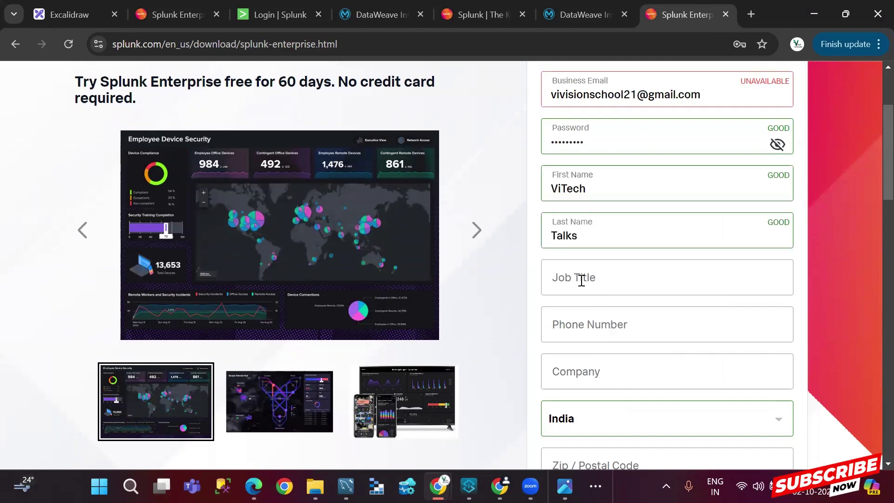
click(584, 316)
Keep India as country, tick the terms and marketing consent boxes, and return to the setup PDF.
scroll(583, 313, down, 1)
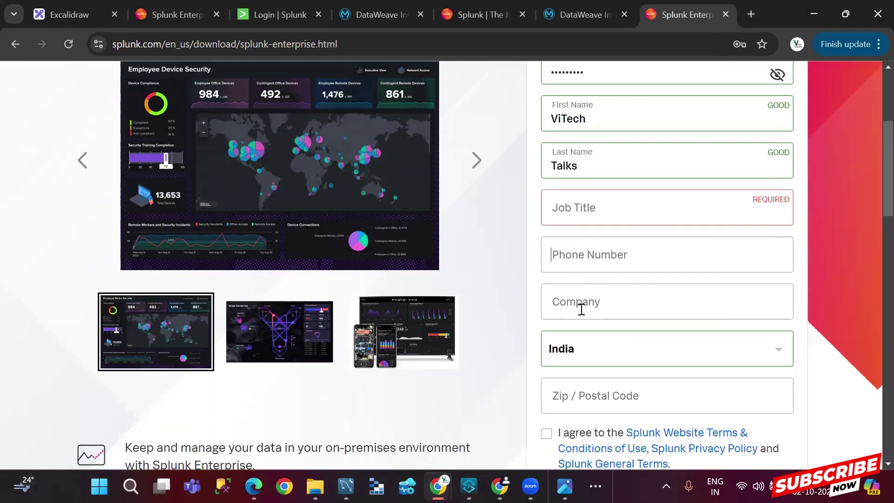
scroll(589, 295, down, 1)
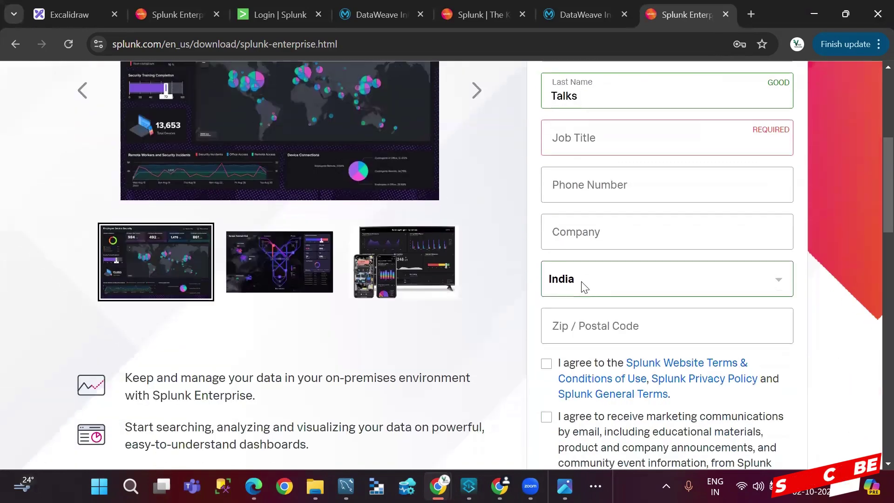
scroll(583, 284, down, 1)
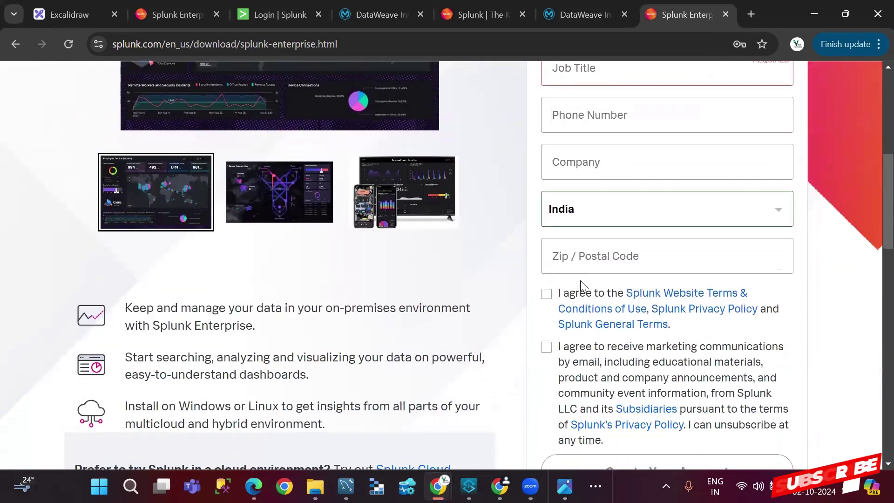
click(776, 209)
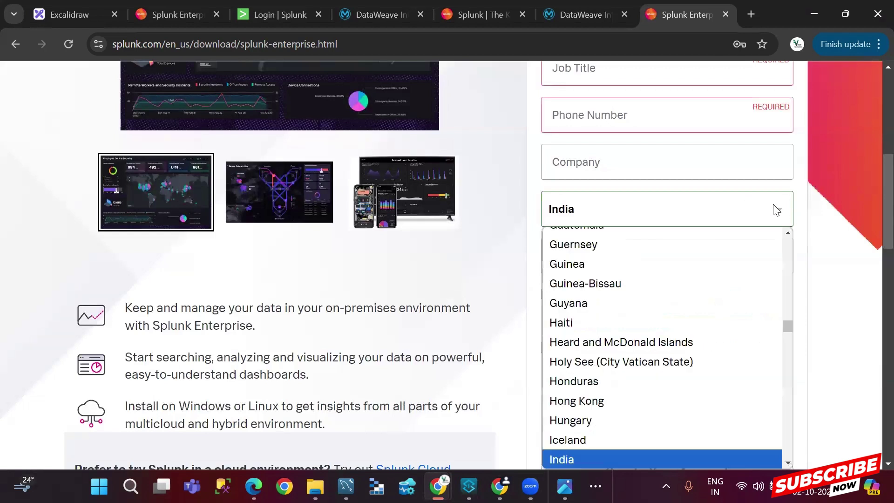
click(815, 203)
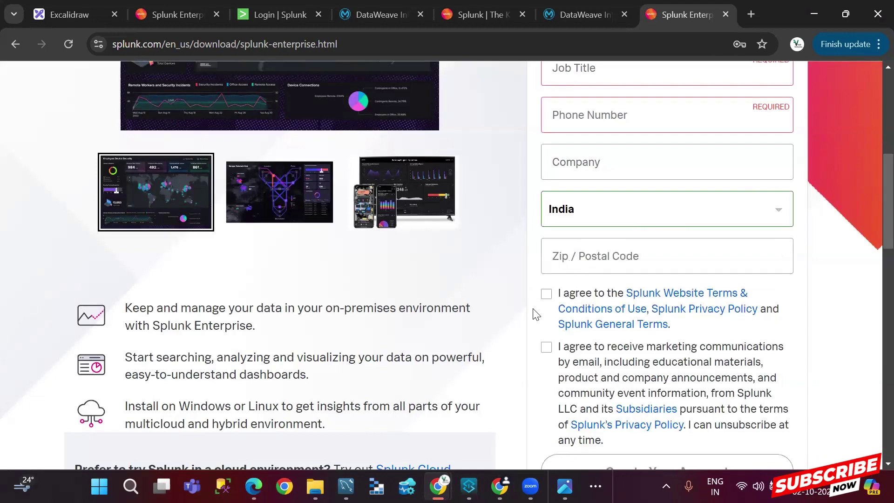
scroll(543, 301, down, 3)
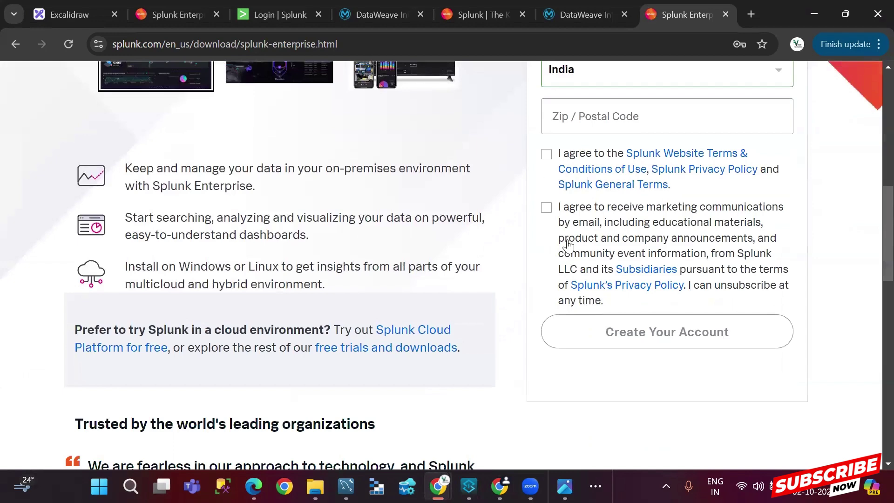
scroll(694, 335, up, 4)
scroll(694, 335, down, 4)
click(546, 154)
click(545, 207)
click(252, 472)
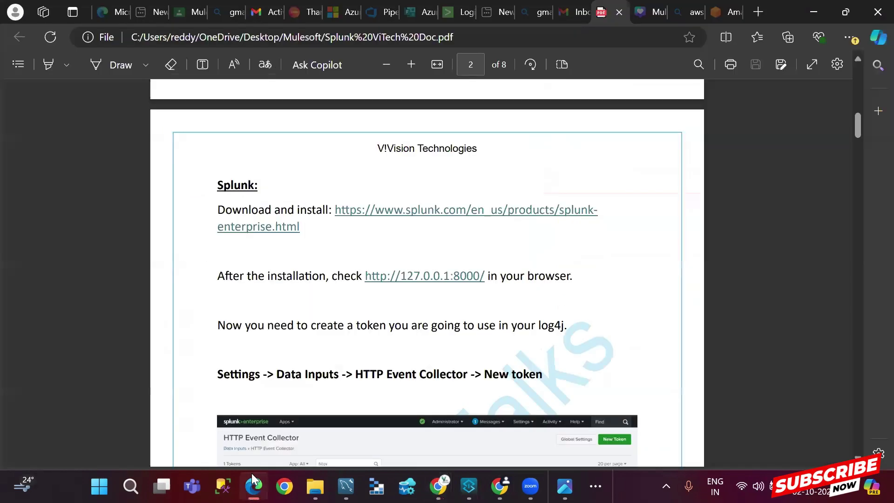
click(266, 9)
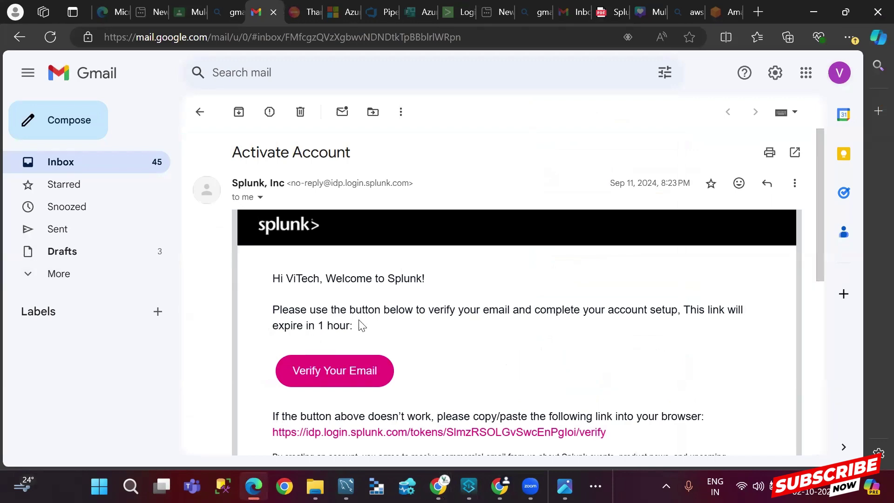
scroll(360, 324, down, 3)
scroll(357, 315, up, 2)
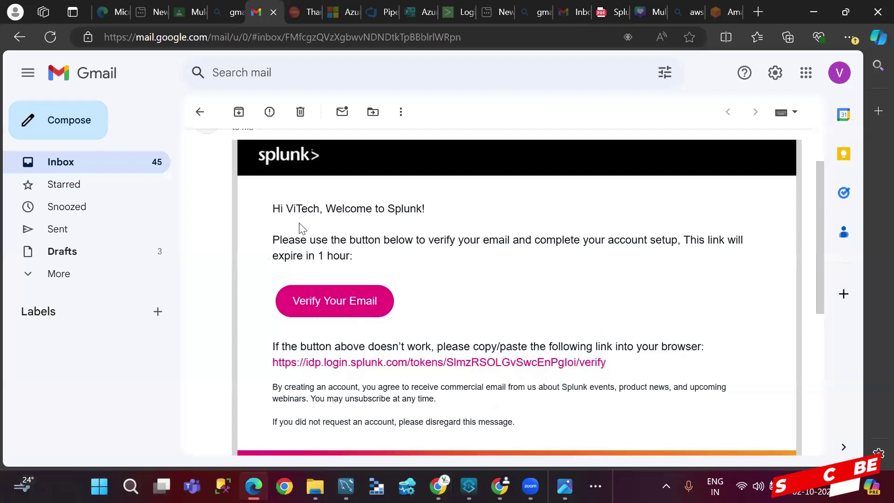
scroll(300, 228, down, 1)
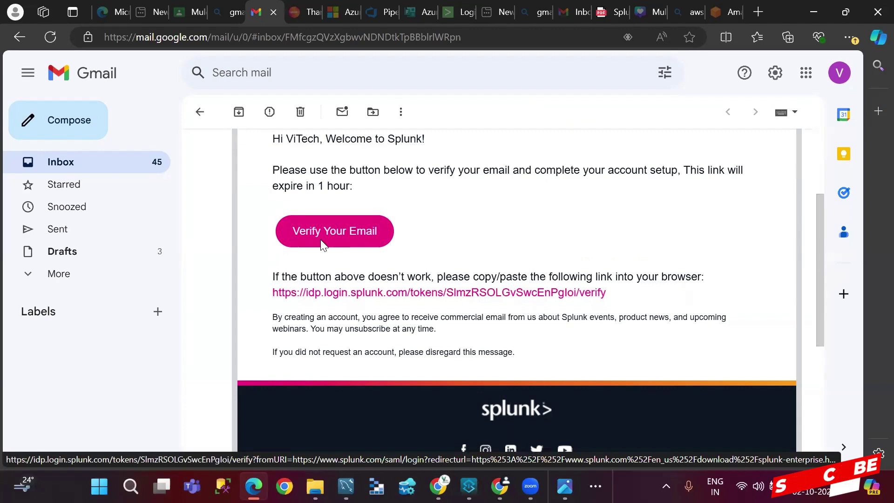
click(604, 13)
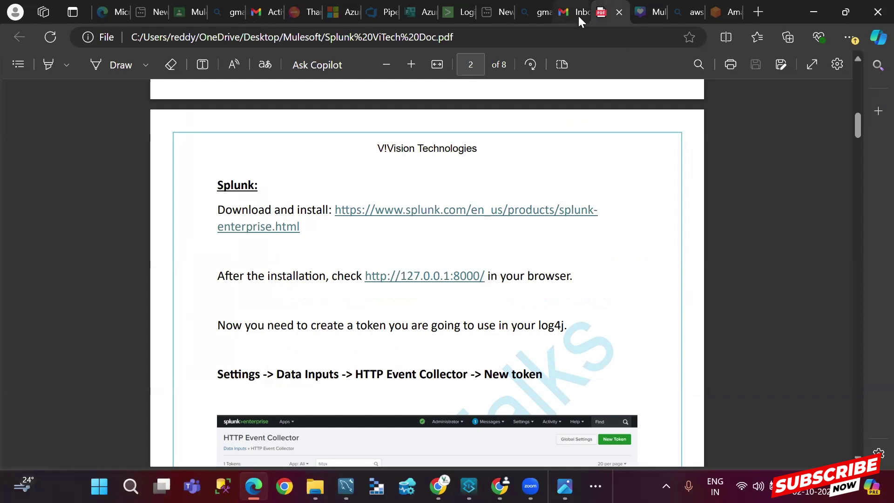
Return to the Splunk free-trial page and go to the account login page.
mouse_move(440, 484)
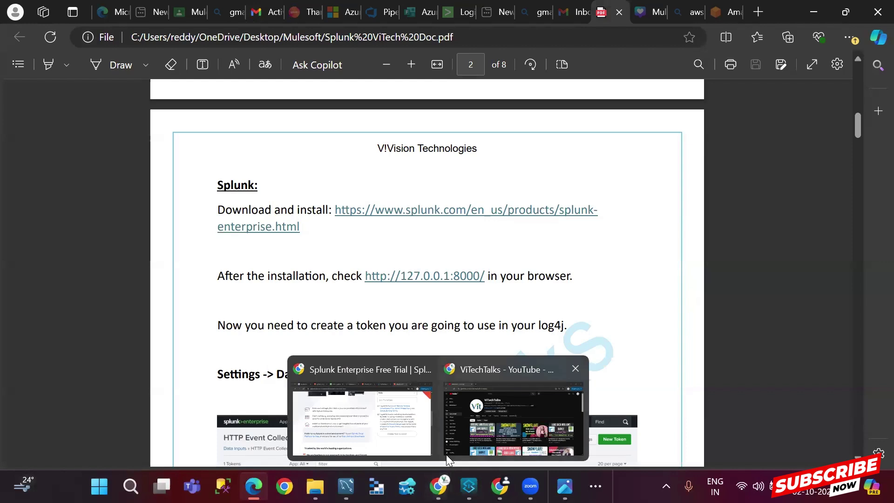
click(362, 419)
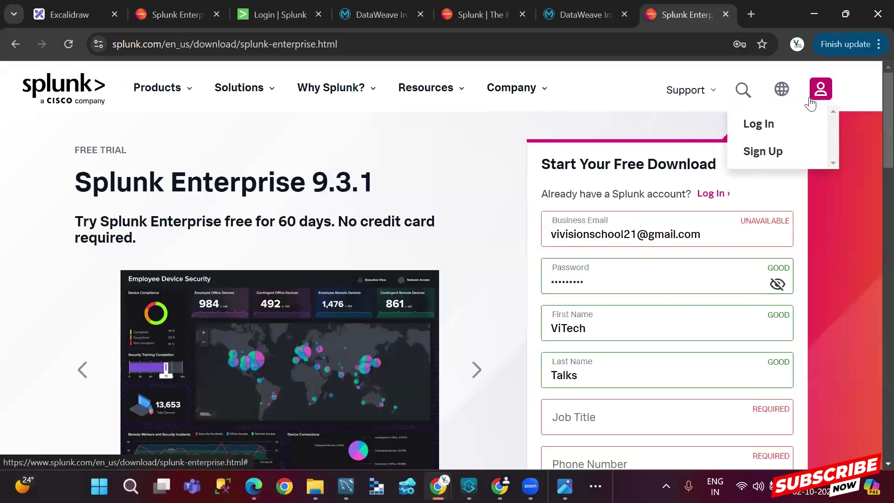
mouse_move(818, 98)
click(780, 130)
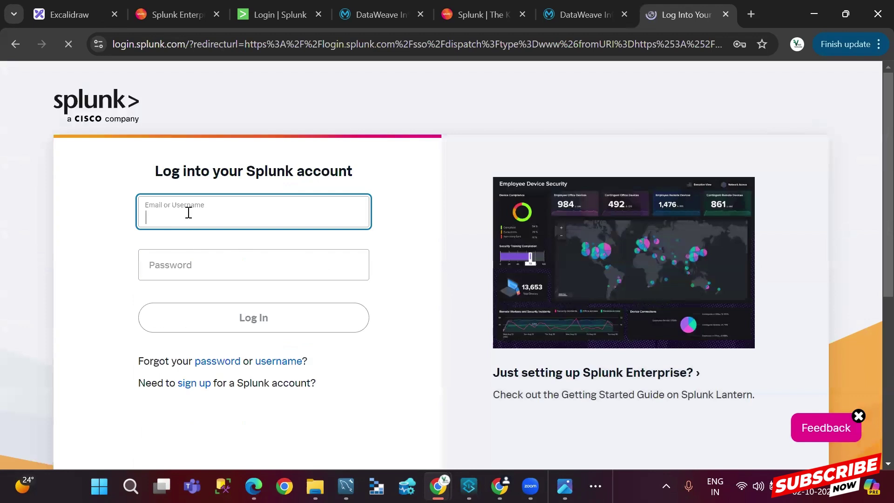
Log in with the saved account e-mail and the account password.
click(227, 224)
click(279, 252)
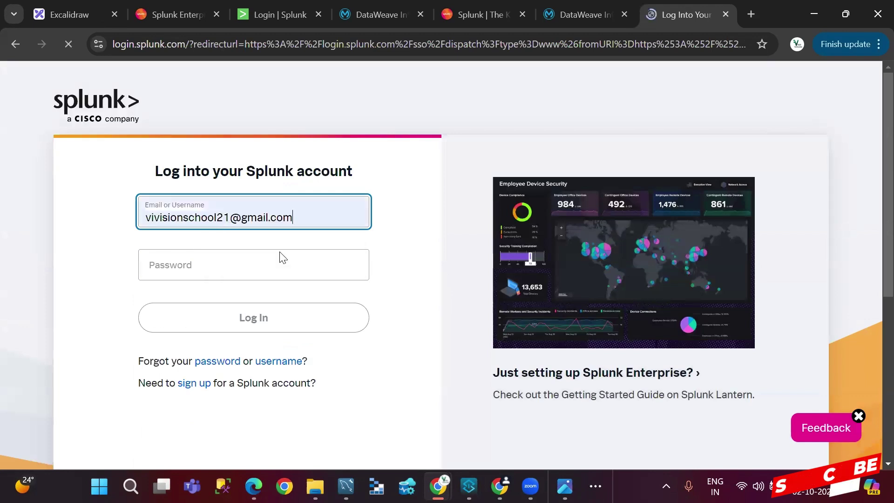
click(191, 265)
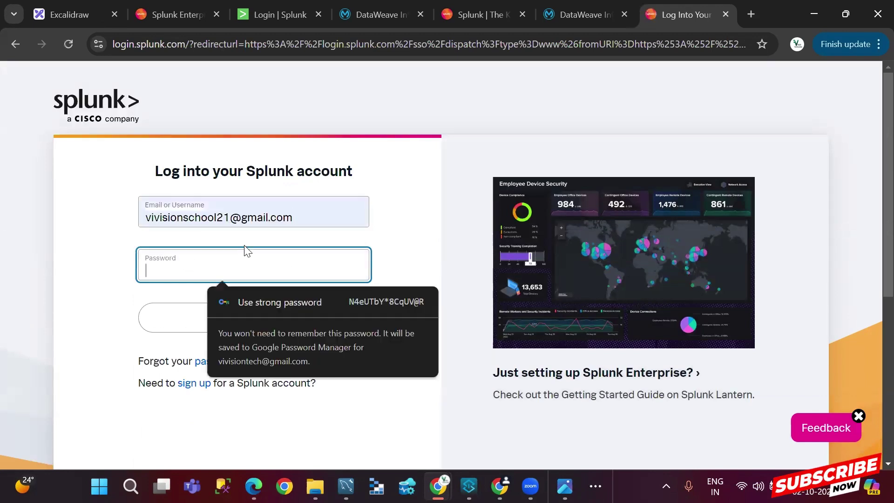
text(••••••)
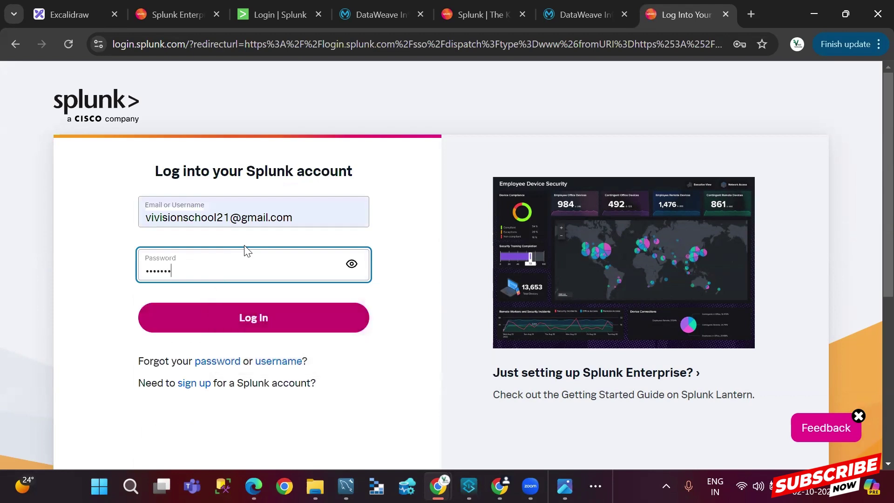
click(282, 322)
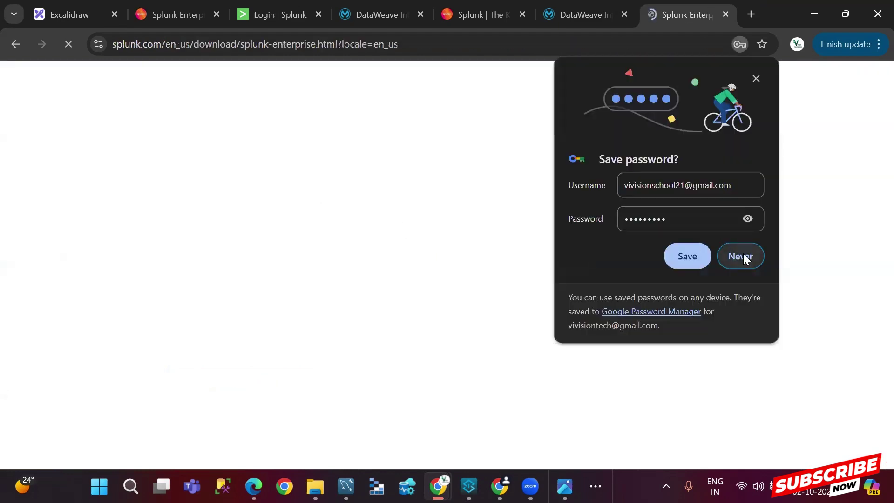
Decline saving the browser password and scroll down to the Splunk Enterprise 9.3.1 packages.
click(743, 257)
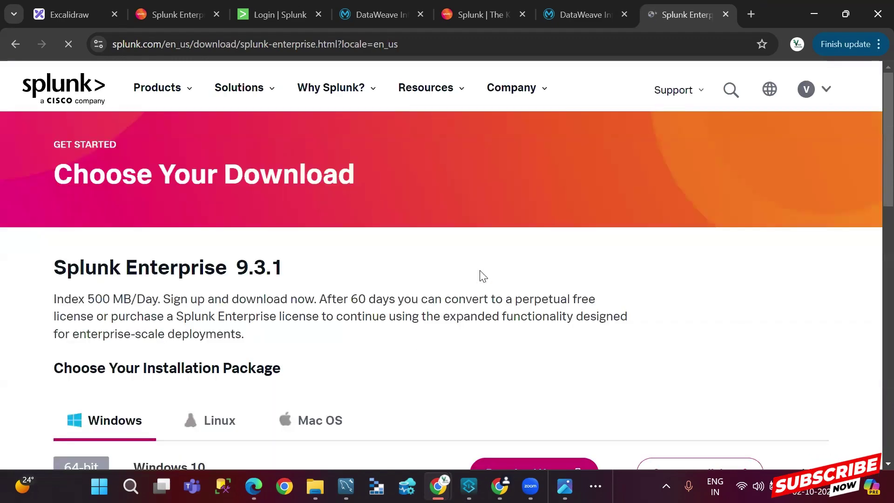
scroll(434, 257, down, 1)
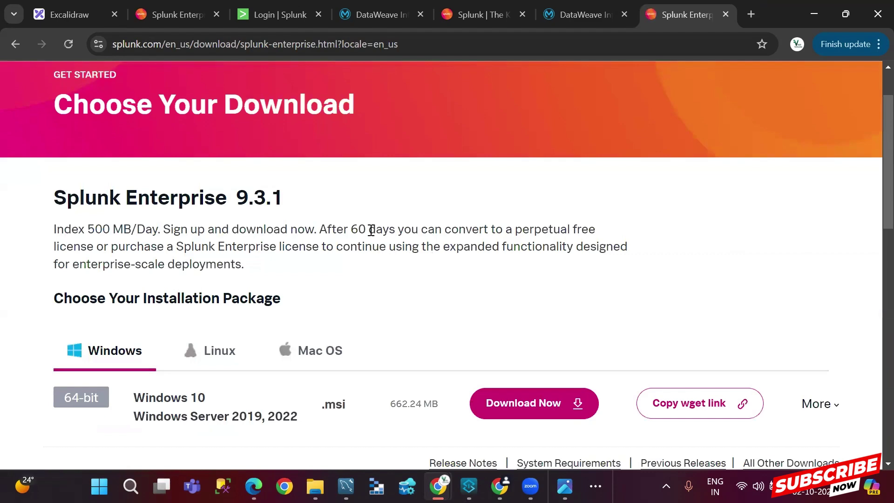
scroll(371, 230, down, 1)
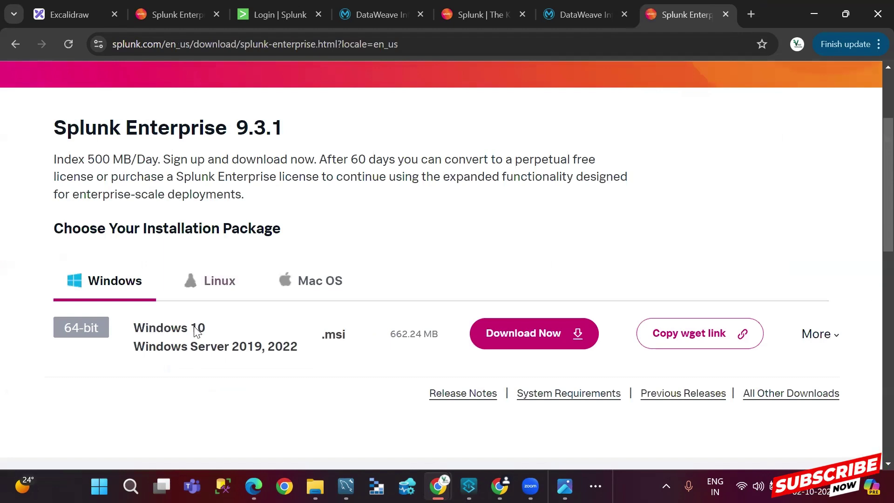
Compare the Mac OS and Linux packages, then settle back on the Windows .msi installer.
click(314, 285)
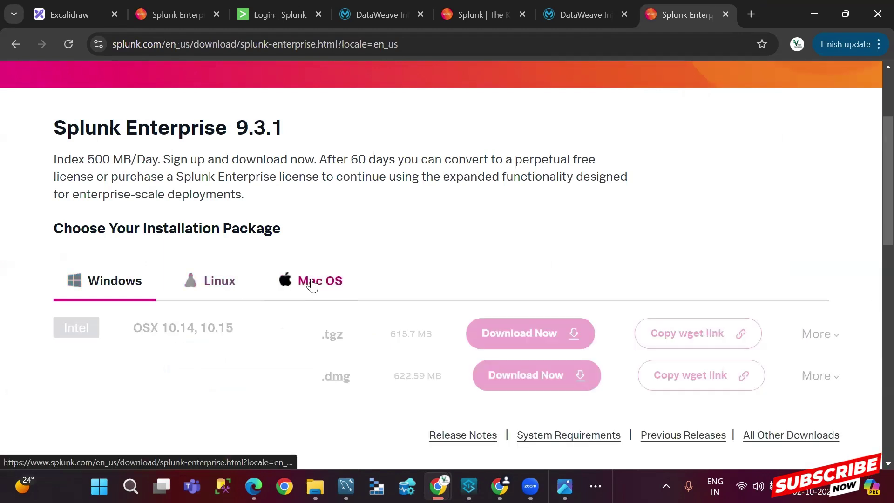
click(219, 292)
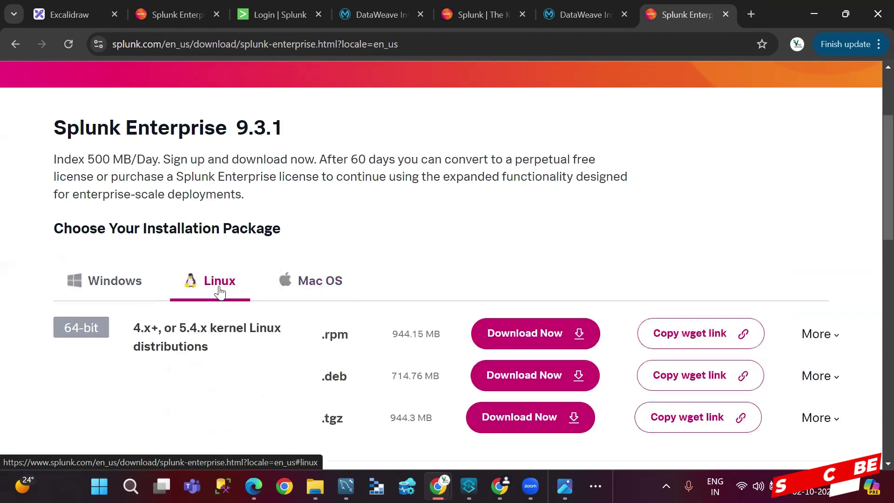
click(115, 292)
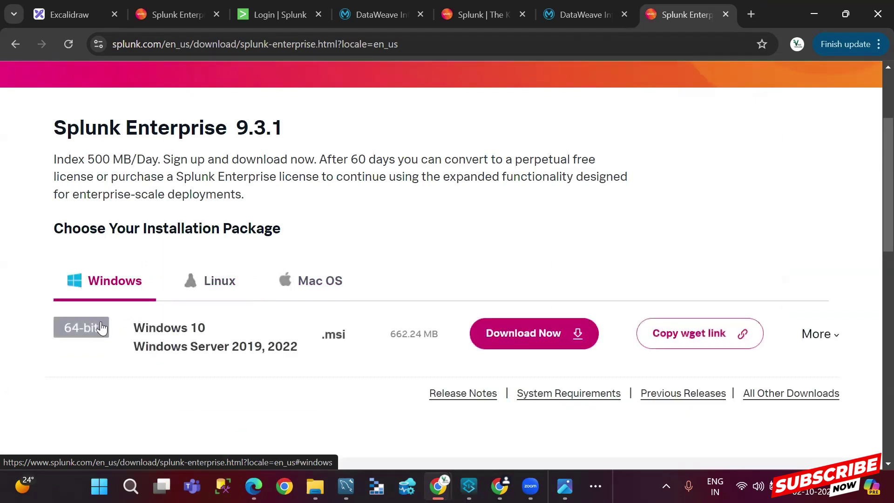
Download the 662 MB Windows .msi installer and check its progress in Chrome's downloads.
click(523, 340)
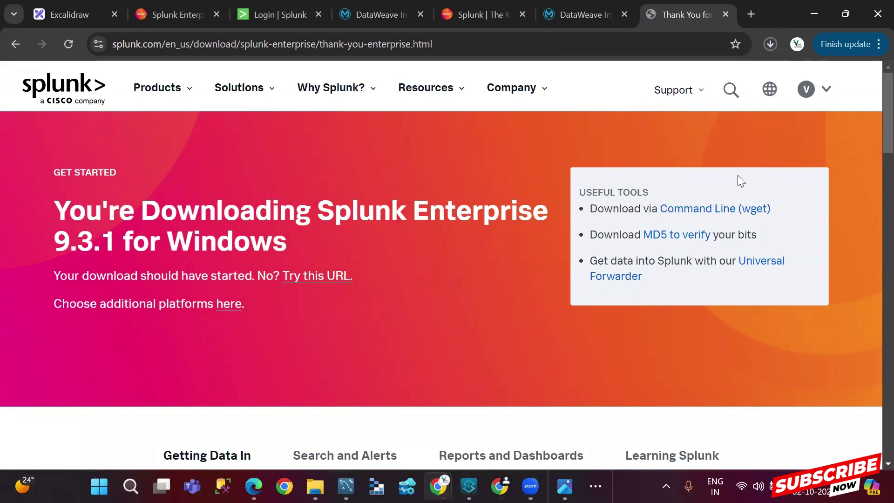
click(770, 44)
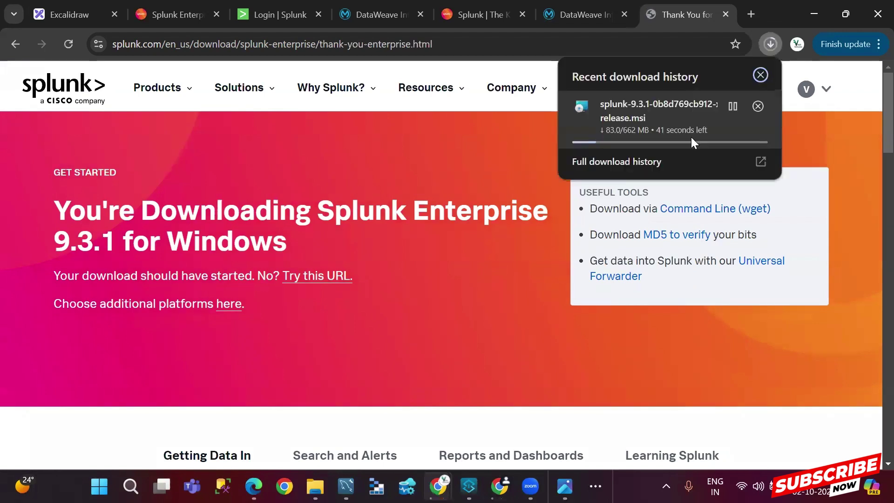
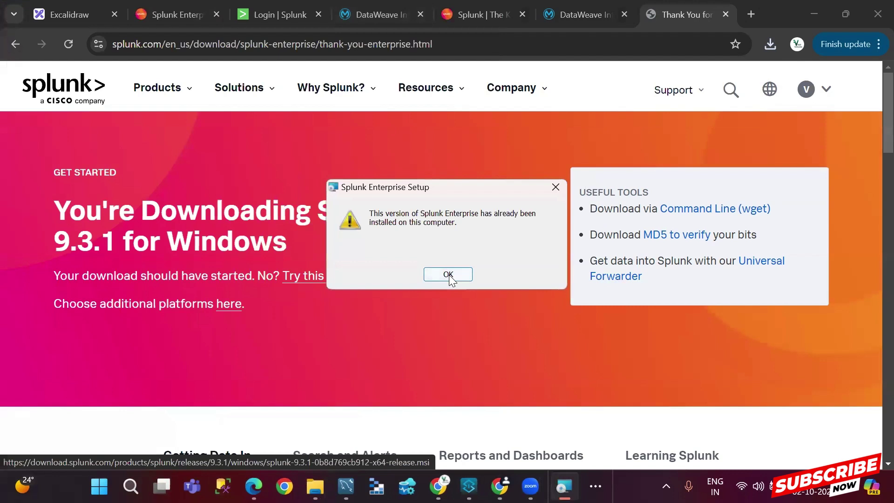
Dismiss the already-installed notice, glance at the Softwares folder, and exit the Splunk setup wizard.
click(448, 275)
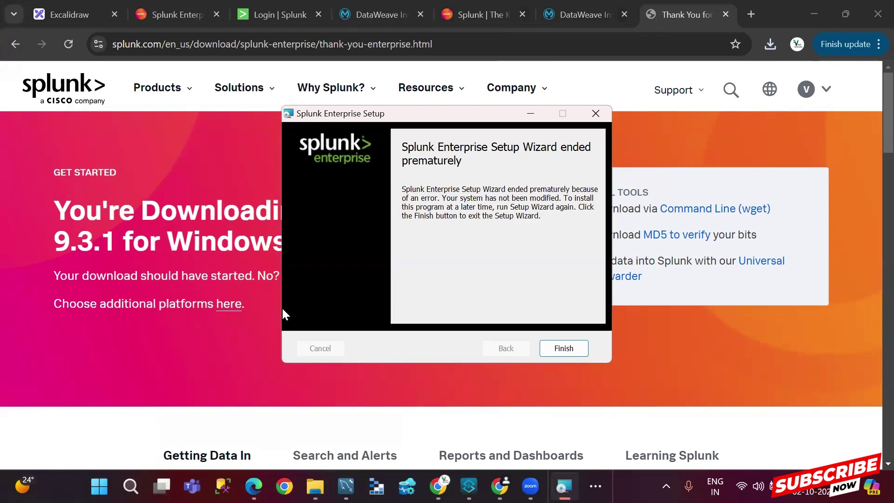
mouse_move(314, 485)
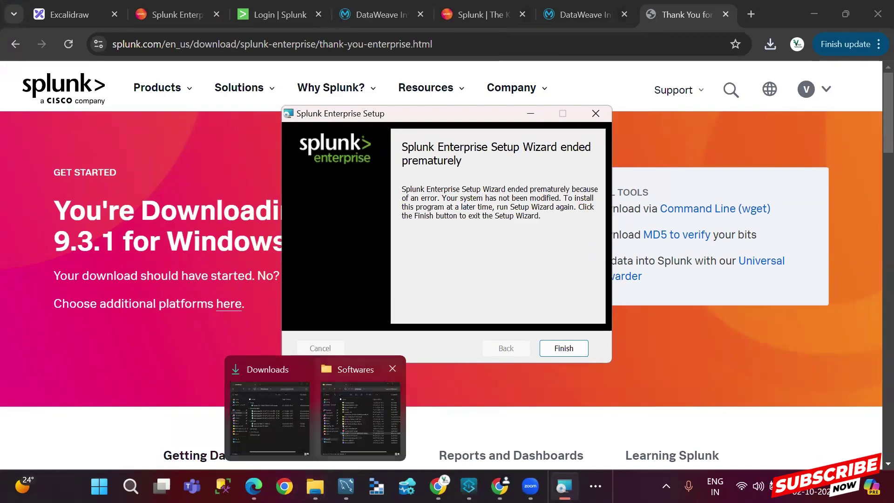
click(359, 416)
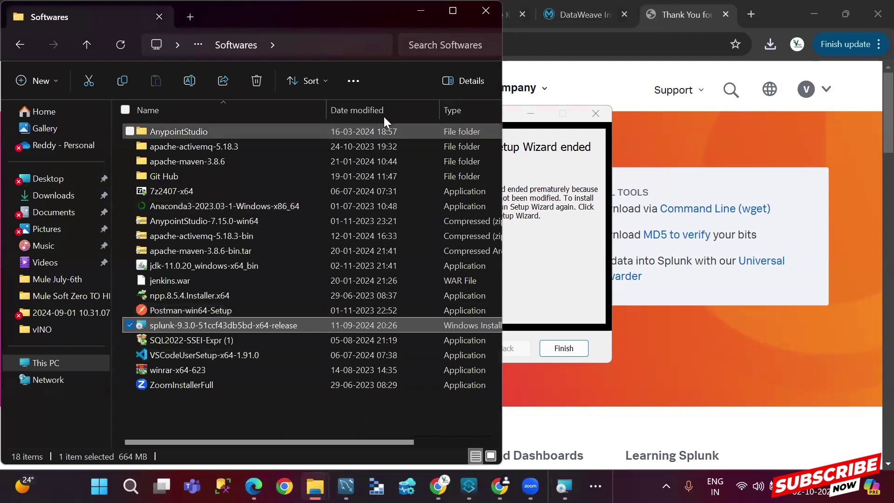
click(424, 13)
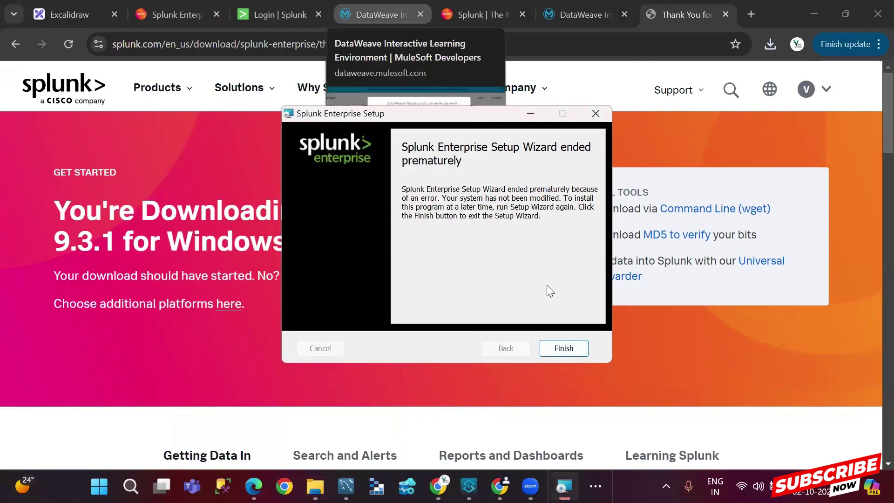
click(565, 350)
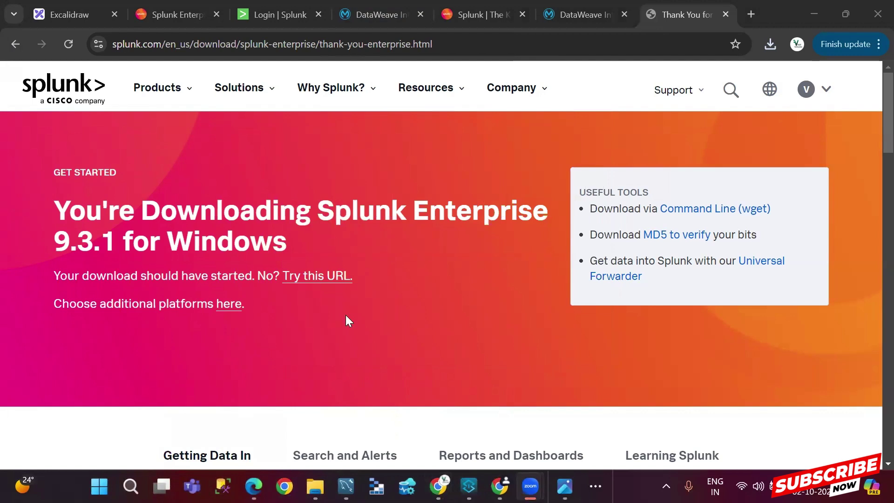
click(250, 471)
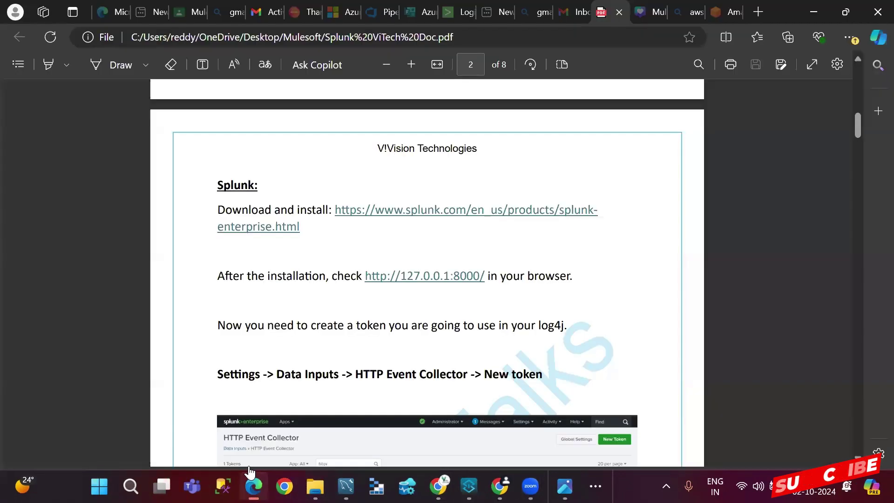
right_click(401, 278)
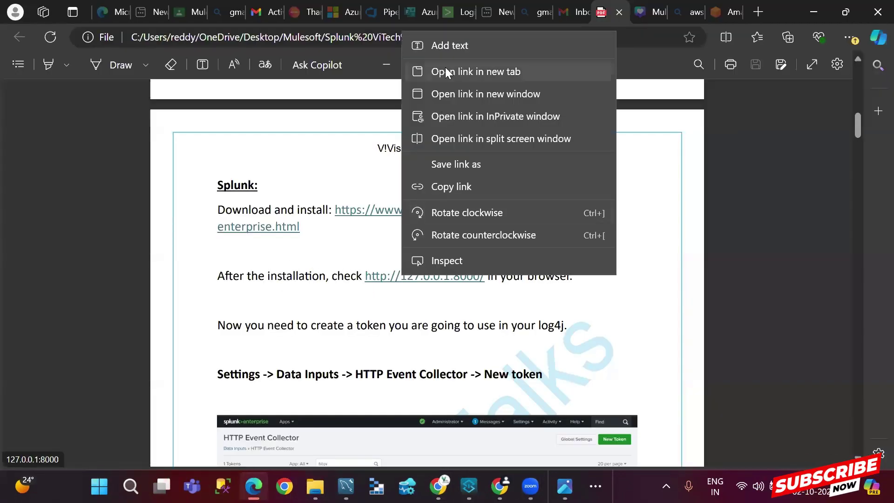
click(467, 189)
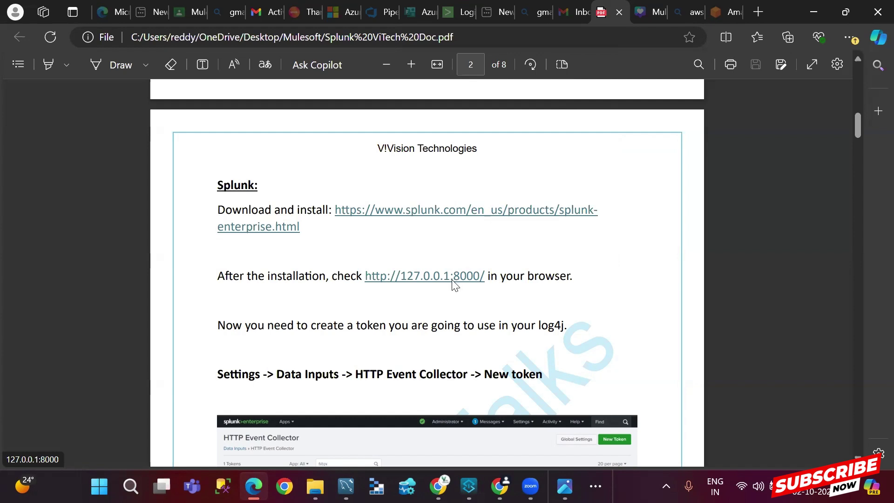
mouse_move(468, 485)
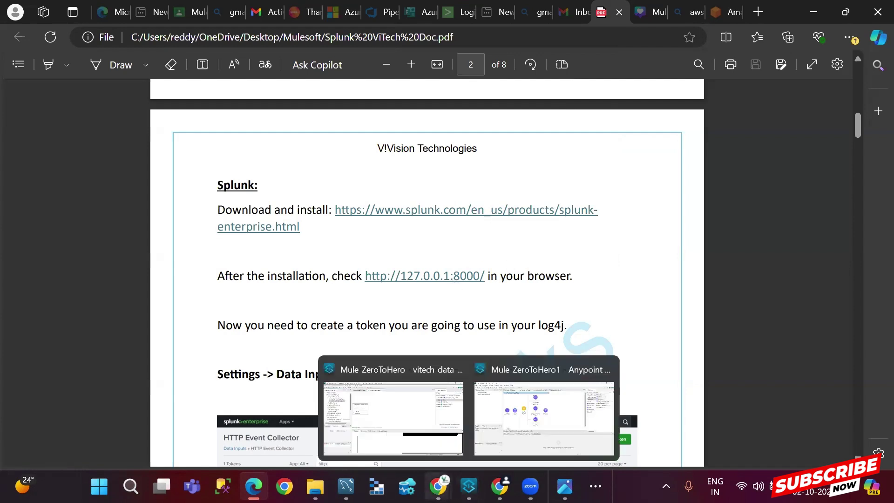
mouse_move(437, 486)
click(363, 404)
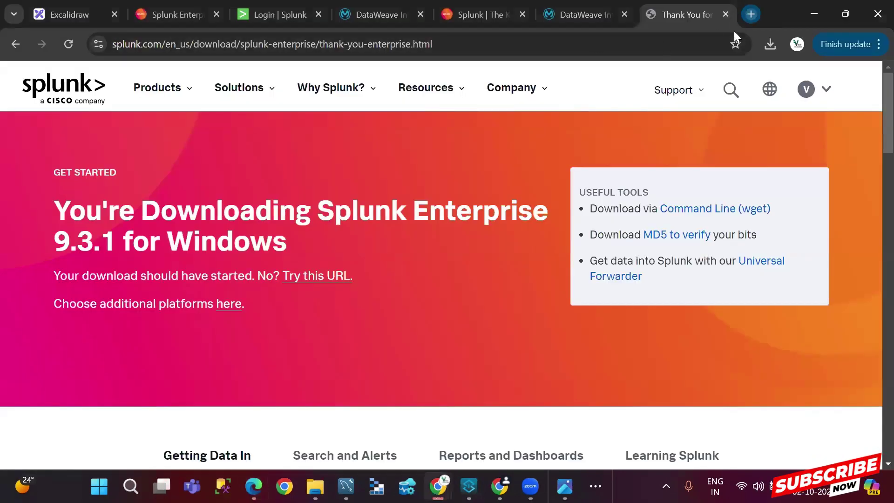
Open a new Chrome tab and go to localhost:8000.
click(750, 14)
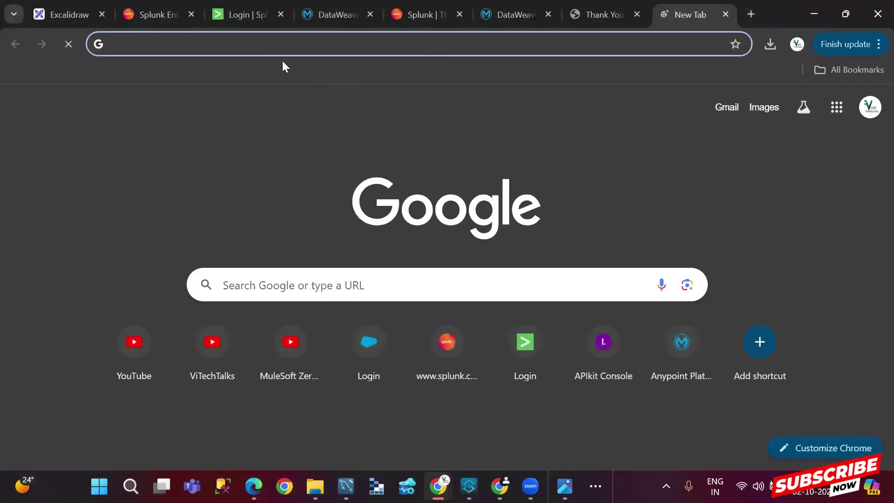
text(loc)
click(255, 47)
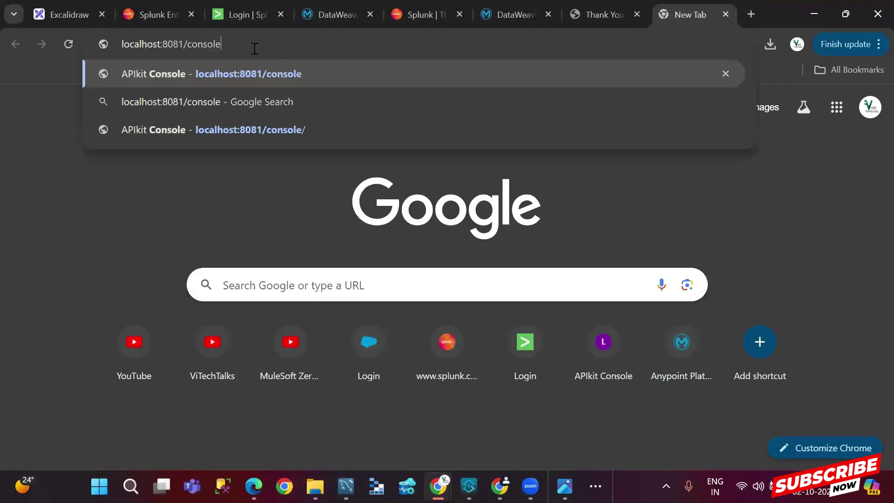
drag(221, 45, 174, 45)
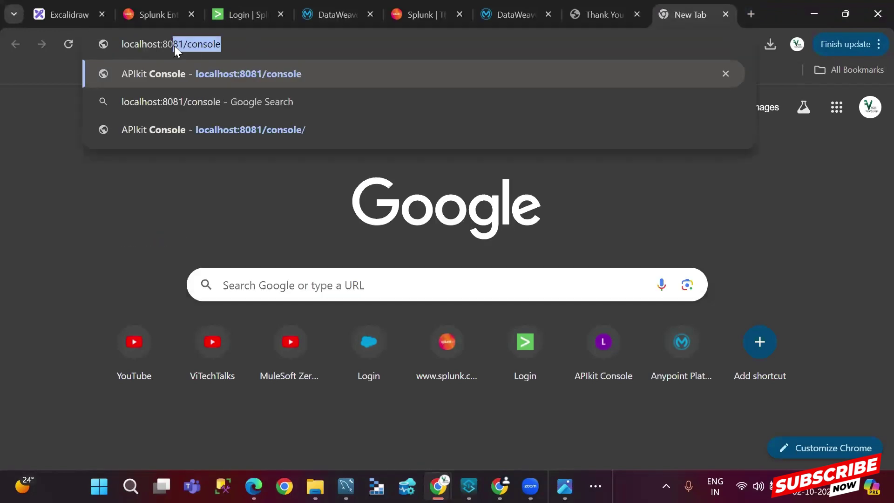
text(00)
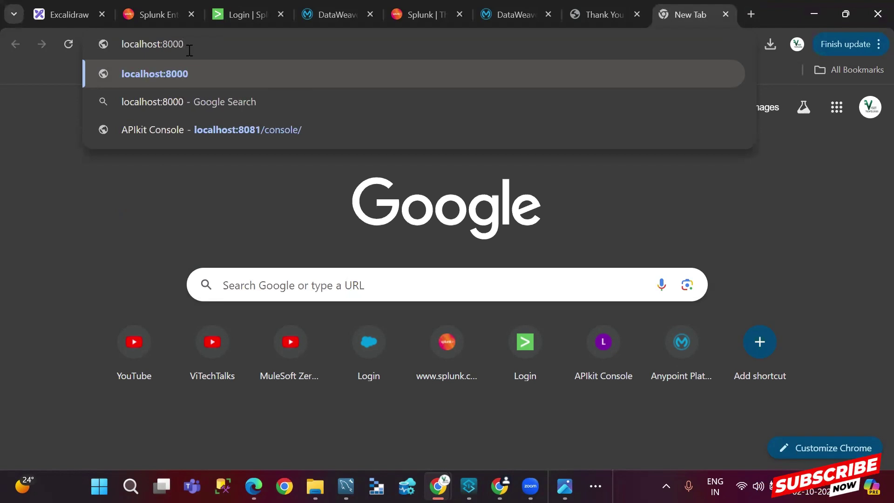
key(Return)
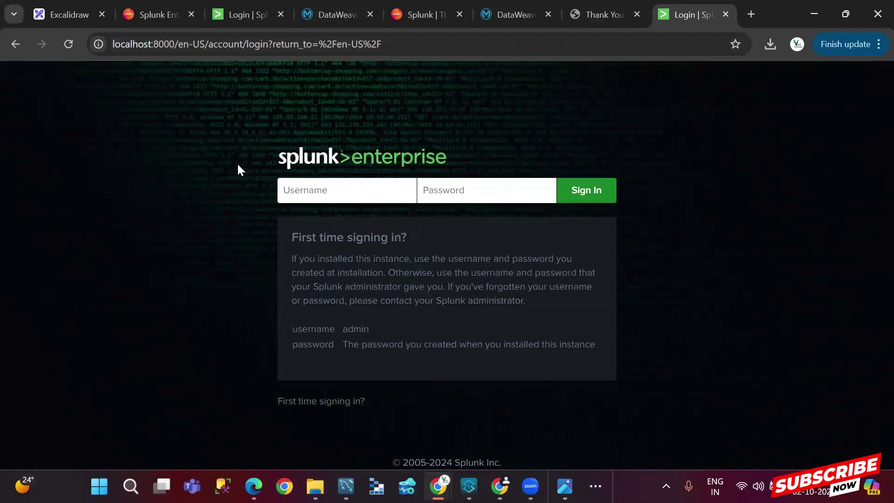
Replace the address with the copied 127.0.0.1:8000 URL to load the Splunk login page.
double_click(132, 44)
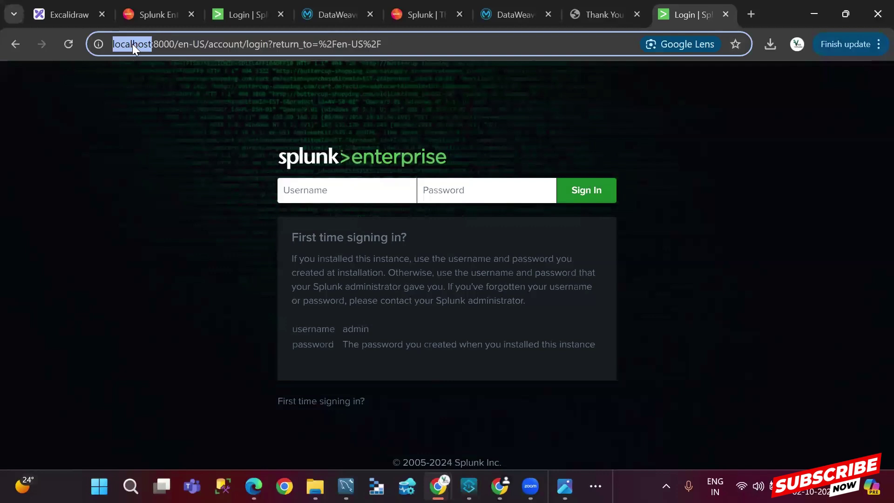
double_click(164, 44)
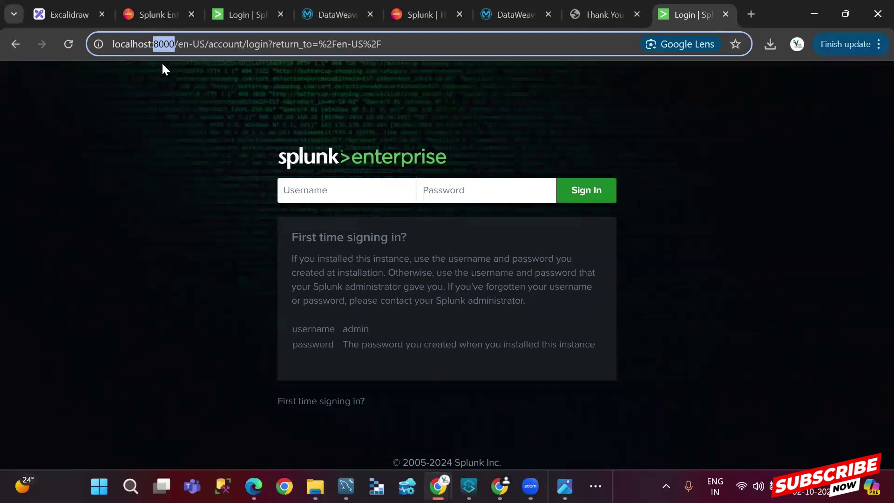
drag(406, 44, 99, 41)
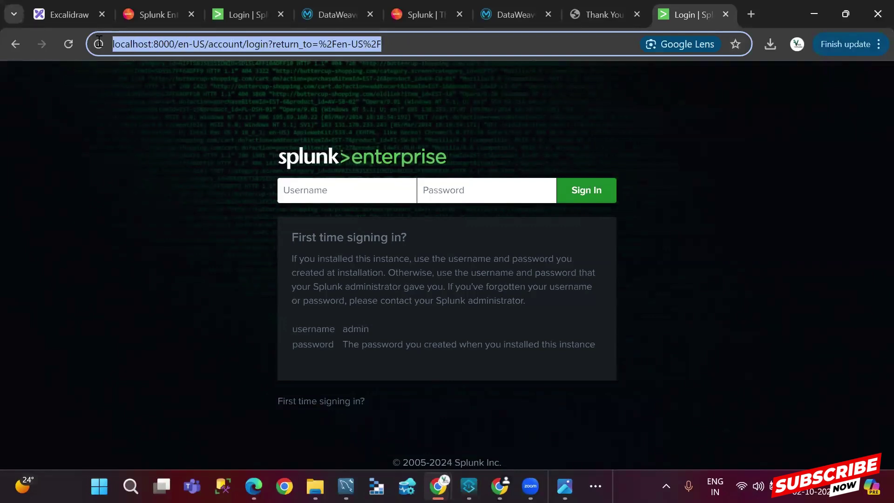
text(http://127.0.0.1:8000/)
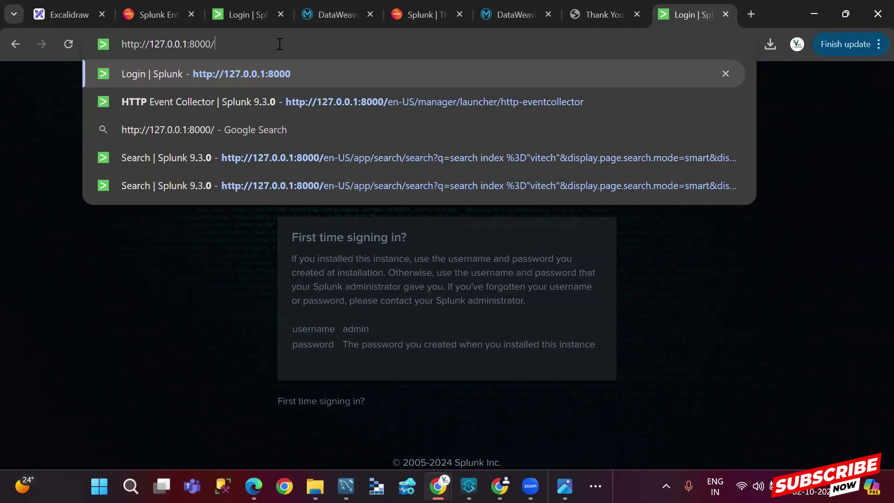
key(Return)
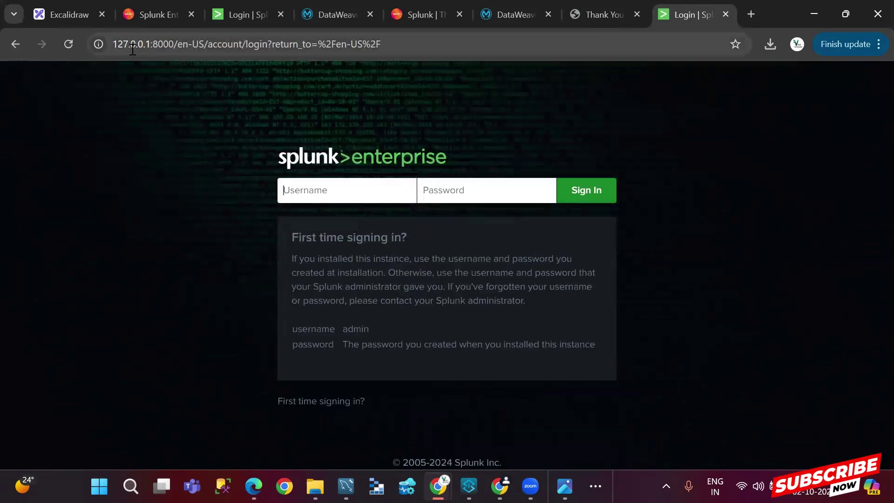
Enter the Splunk account username and password on the login page.
drag(150, 44, 112, 45)
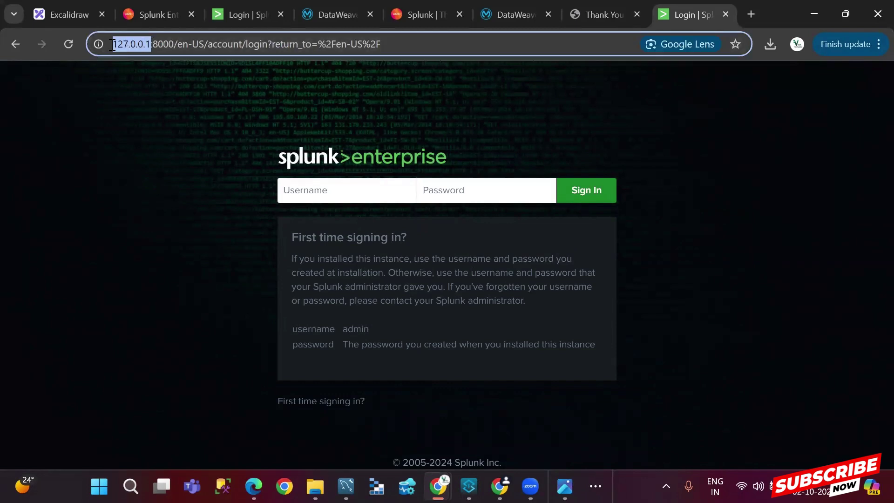
click(315, 189)
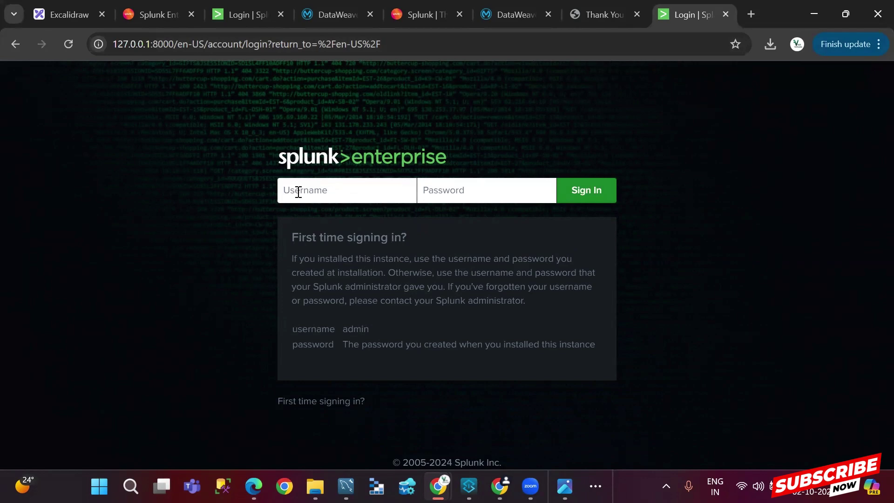
text(vitech)
click(454, 190)
text(•••••••••)
Sign in to Splunk, glance at the Settings menu, then bring the Splunk ViTech Doc PDF forward.
click(574, 193)
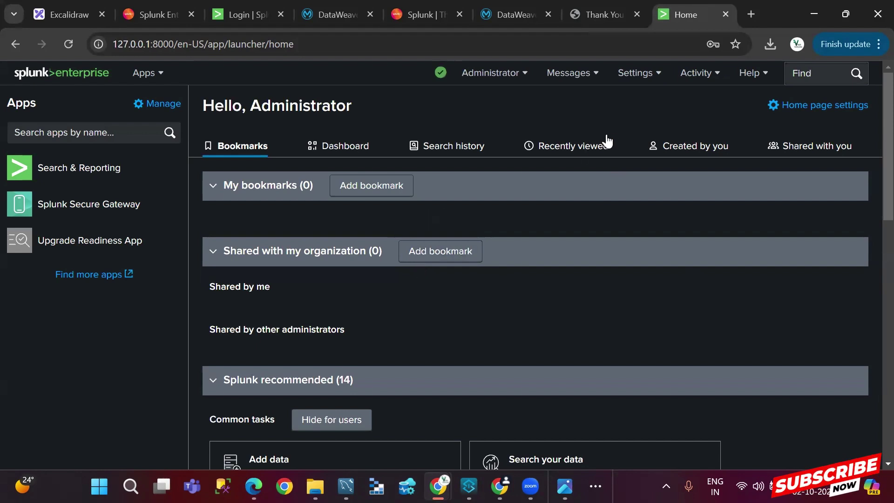
click(650, 75)
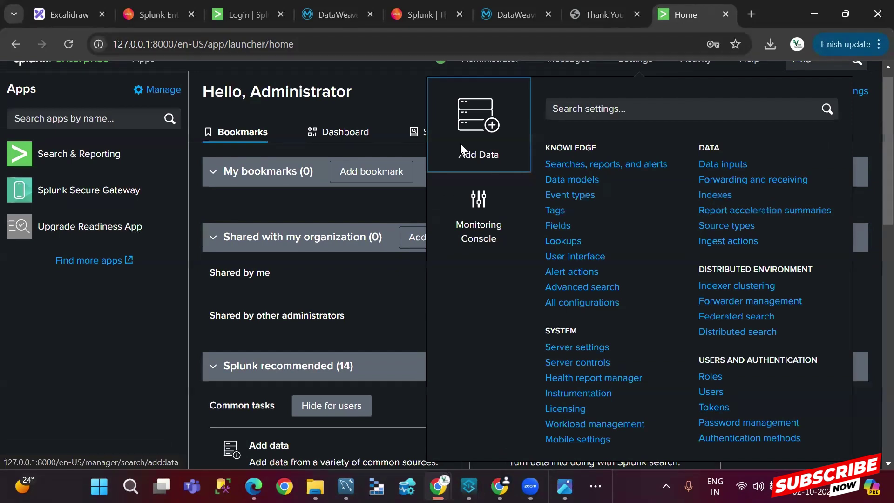
click(389, 83)
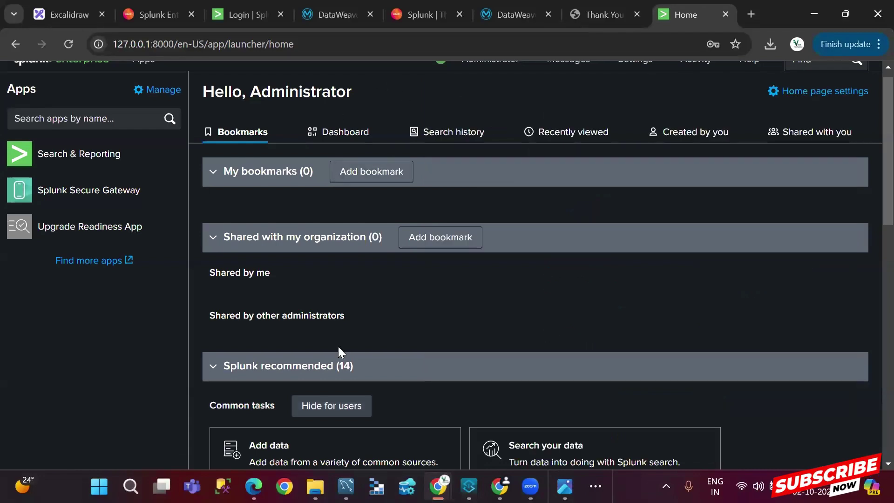
mouse_move(253, 486)
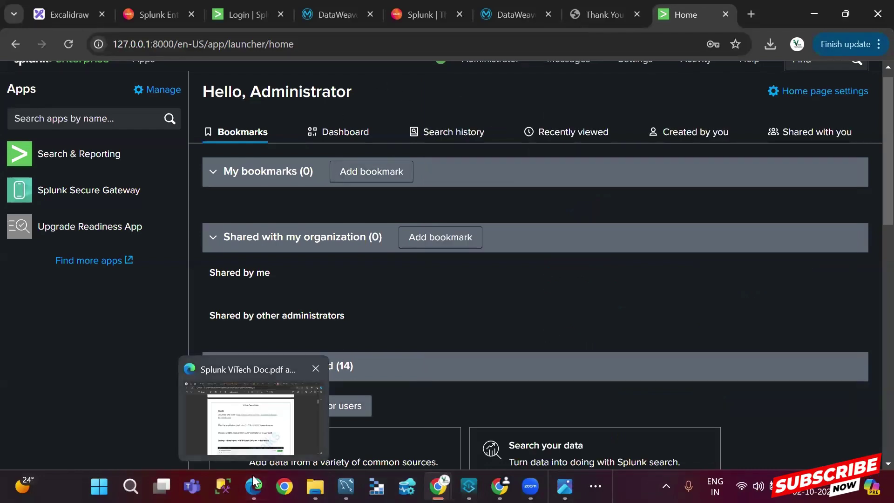
click(253, 475)
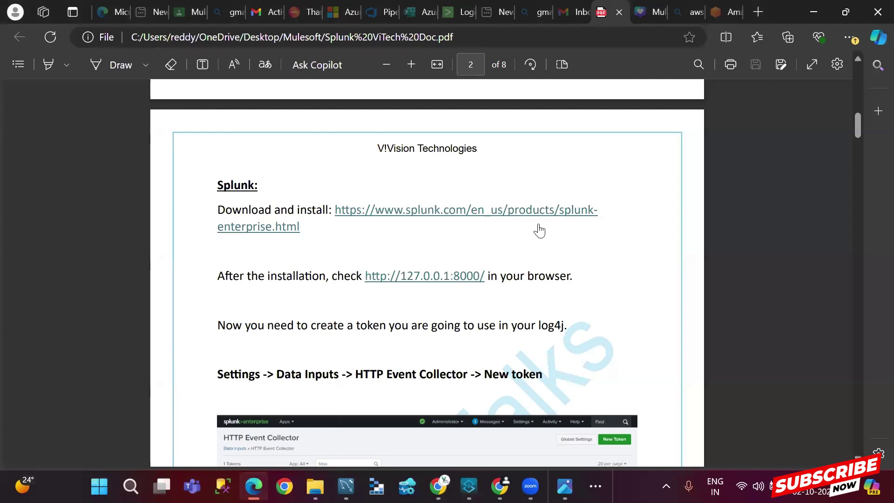
Circle the Download and install and After the installation lines in red, numbering them 1 and 2.
scroll(539, 230, down, 3)
scroll(539, 230, up, 2)
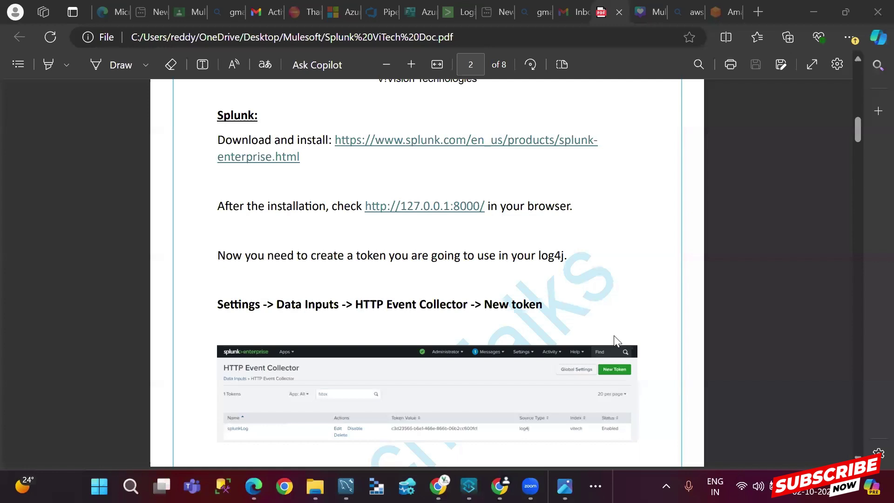
mouse_move(298, 127)
mouse_down()
mouse_move(215, 171)
mouse_move(329, 171)
mouse_move(377, 115)
mouse_move(299, 125)
mouse_up()
drag(663, 115, 677, 140)
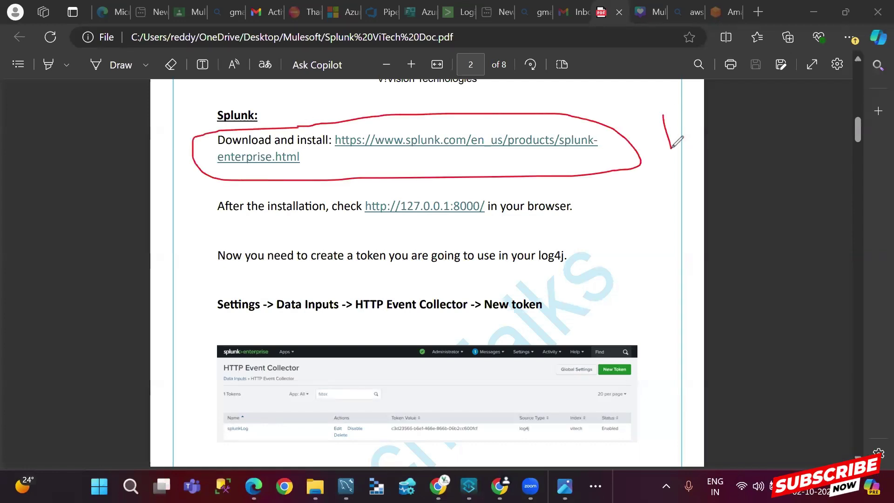
mouse_move(284, 191)
mouse_down()
mouse_move(212, 200)
mouse_move(286, 184)
mouse_up()
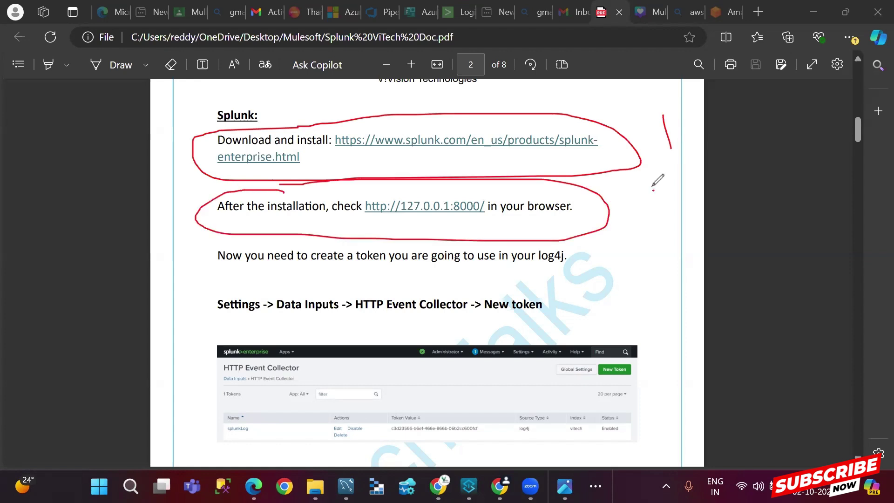
drag(653, 186, 669, 214)
Mark the token creation sentence and Settings navigation path in red, numbering them 3 and 4.
mouse_move(207, 268)
mouse_down()
mouse_move(579, 261)
mouse_move(562, 245)
mouse_move(419, 240)
mouse_move(268, 240)
mouse_move(204, 247)
mouse_move(206, 258)
mouse_up()
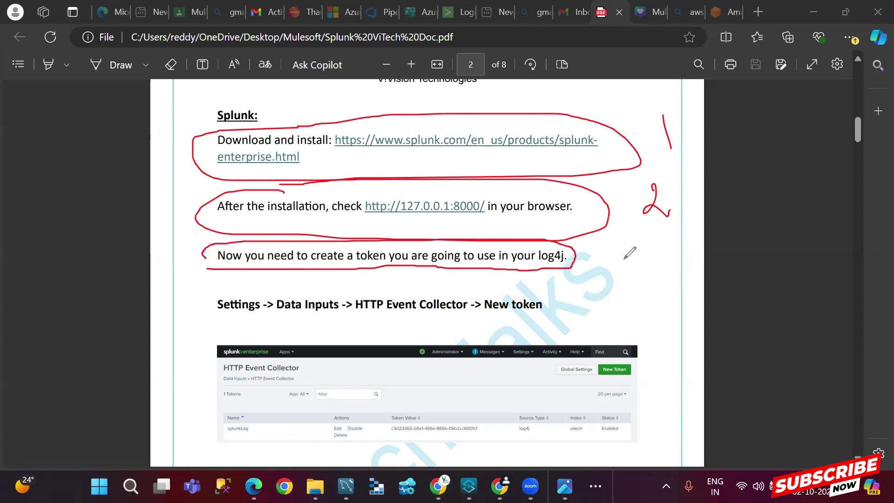
drag(576, 261, 605, 250)
mouse_move(221, 296)
mouse_down()
mouse_move(202, 315)
mouse_move(488, 316)
mouse_move(564, 285)
mouse_move(310, 275)
mouse_move(207, 294)
mouse_up()
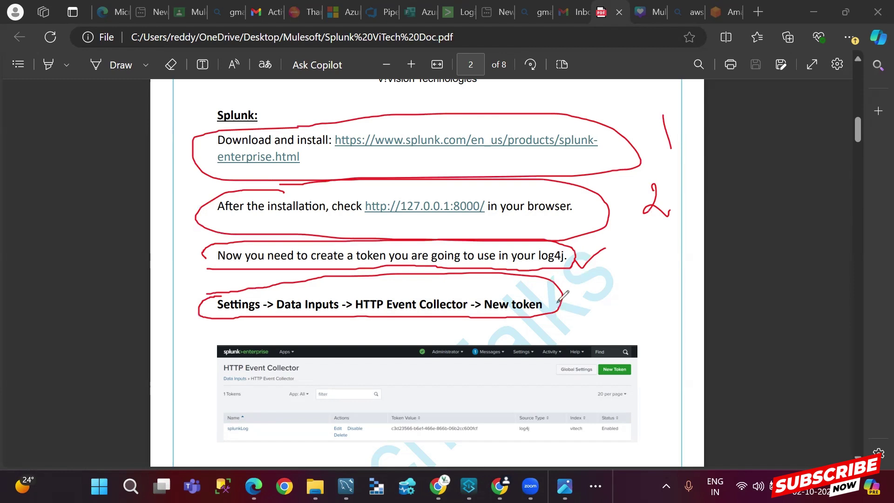
mouse_move(559, 302)
mouse_down()
mouse_move(623, 275)
mouse_move(625, 258)
mouse_move(658, 288)
mouse_up()
drag(655, 278, 662, 300)
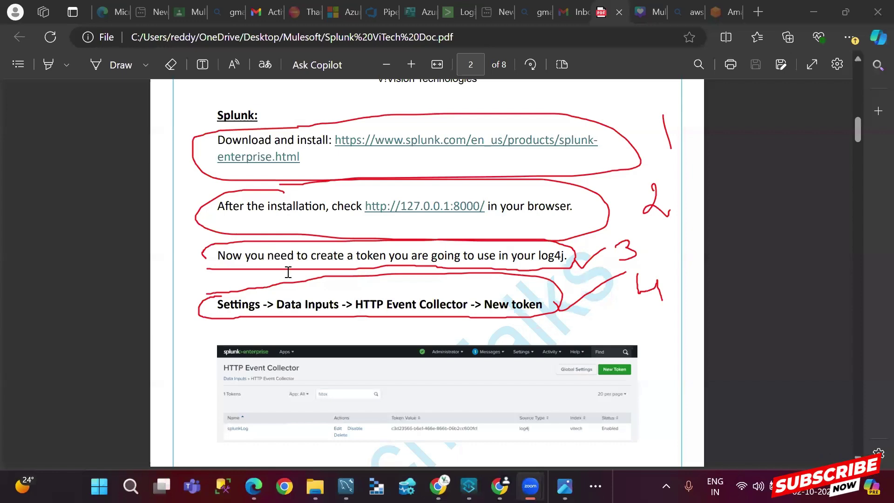
Scroll through pages 3–4 to the log4j2 configuration and back to page 2.
scroll(288, 272, down, 6)
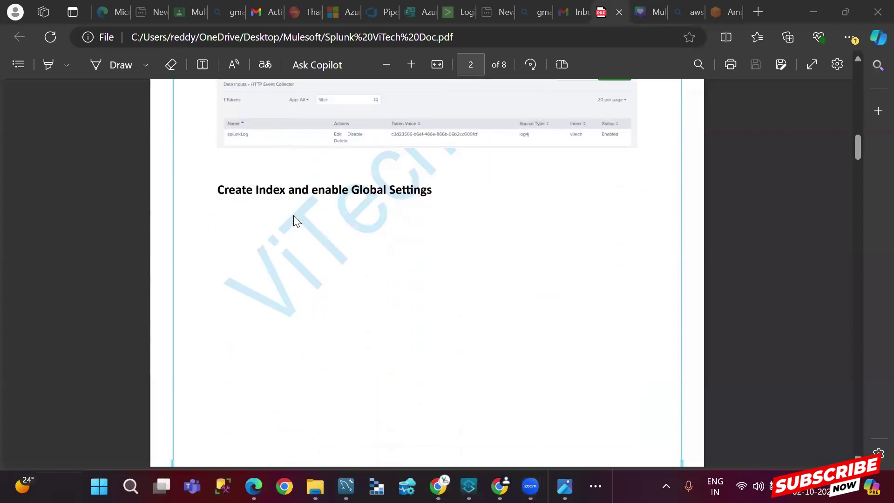
scroll(293, 216, down, 9)
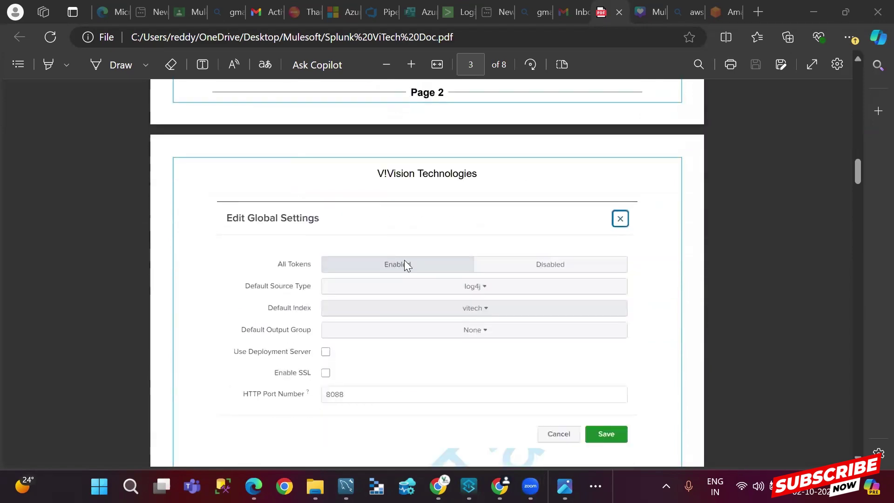
scroll(404, 260, down, 6)
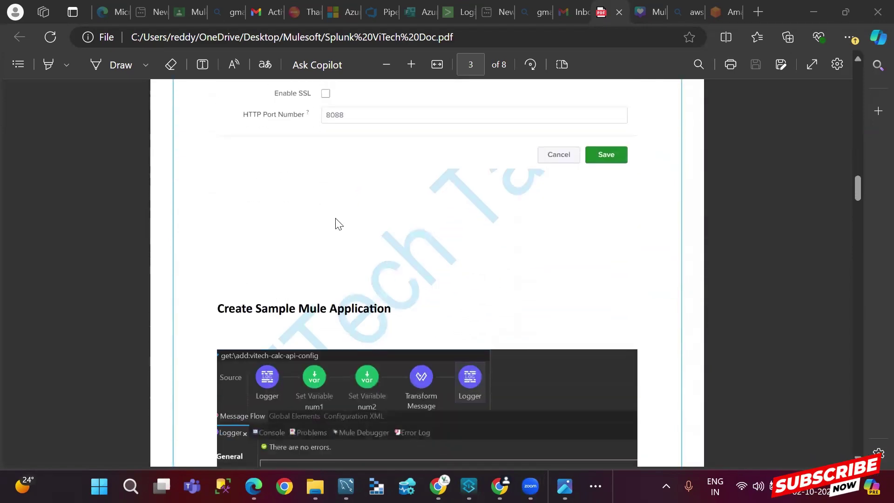
scroll(337, 223, down, 2)
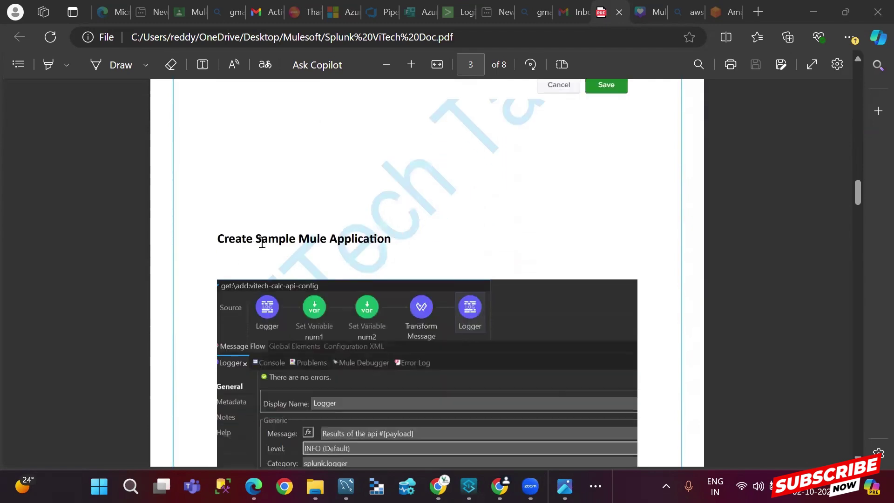
scroll(384, 242, down, 6)
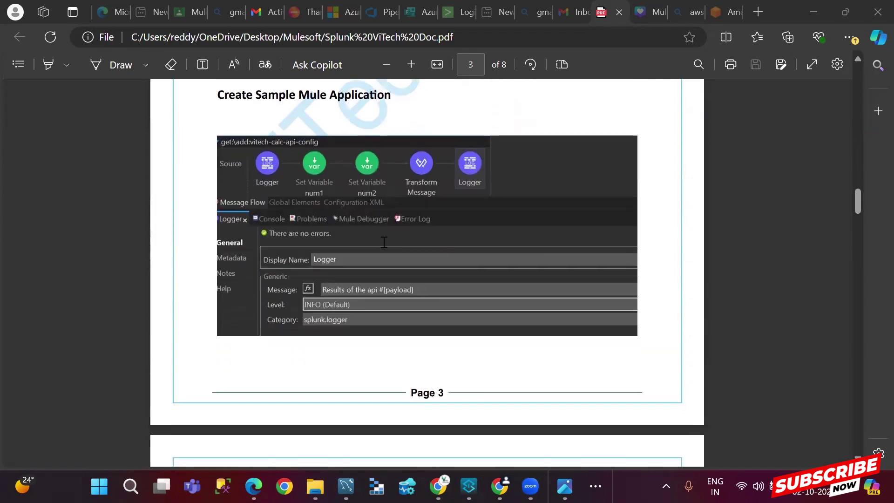
scroll(359, 244, down, 10)
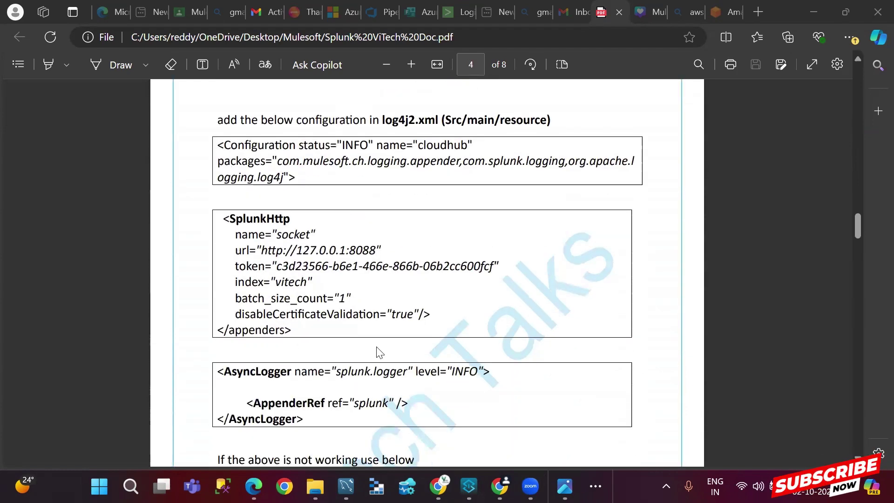
scroll(378, 350, down, 10)
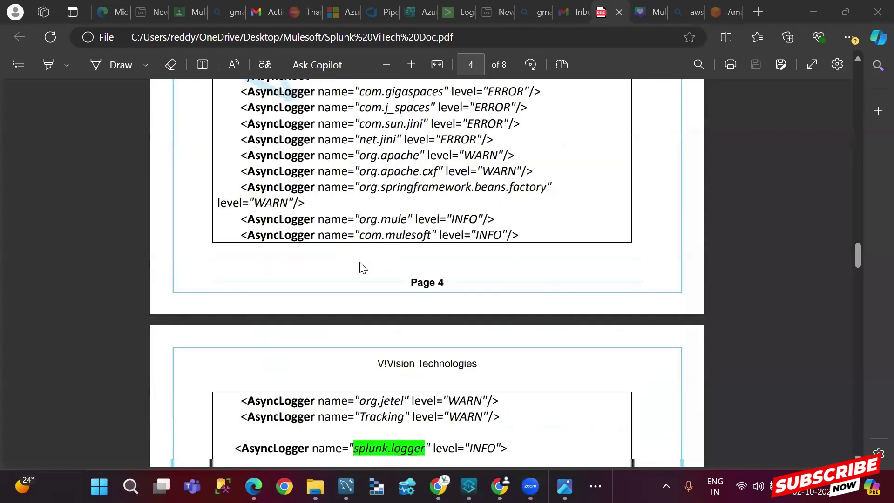
scroll(362, 267, down, 3)
scroll(363, 268, up, 13)
scroll(363, 268, up, 20)
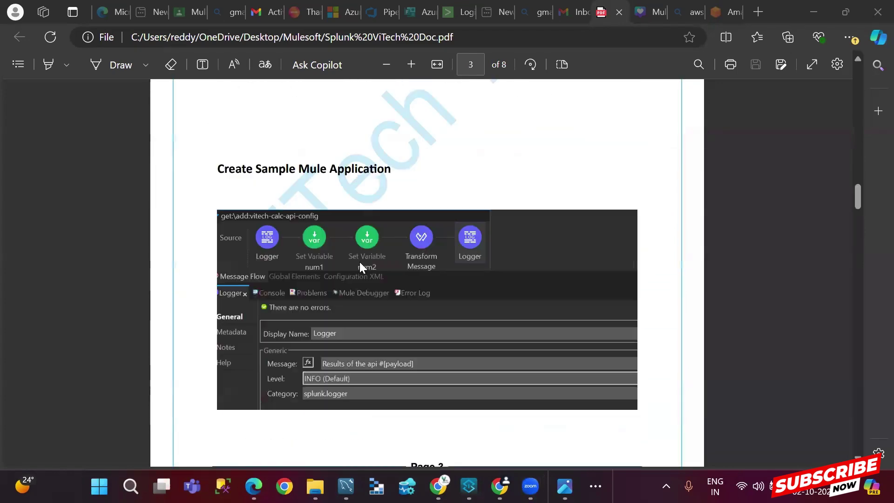
scroll(363, 267, up, 2)
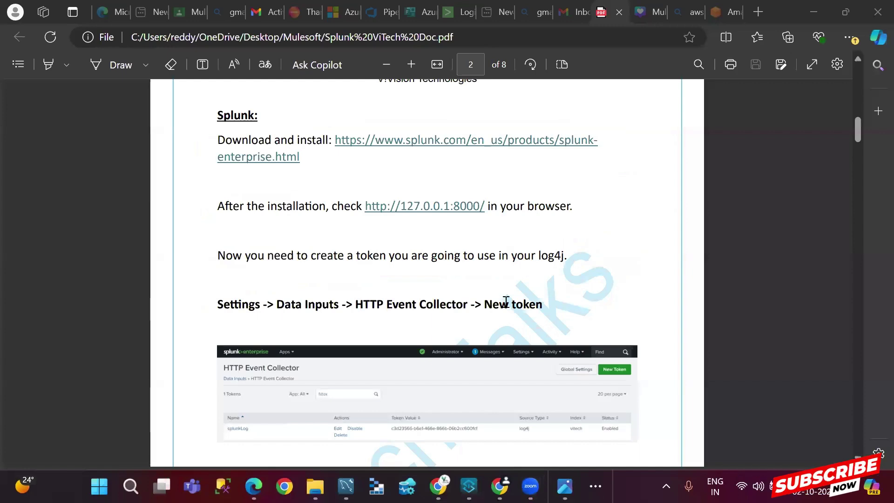
Back in Chrome, search Splunk settings for 'data inp' and open Data inputs.
mouse_move(438, 486)
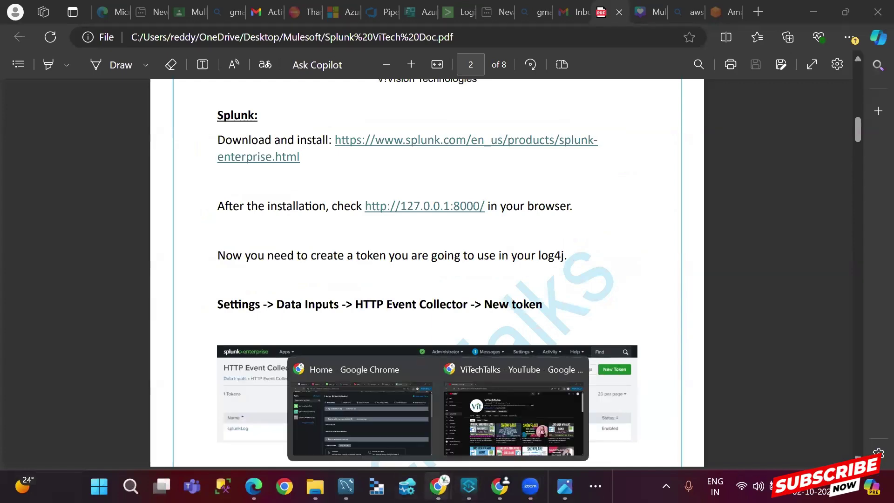
click(424, 463)
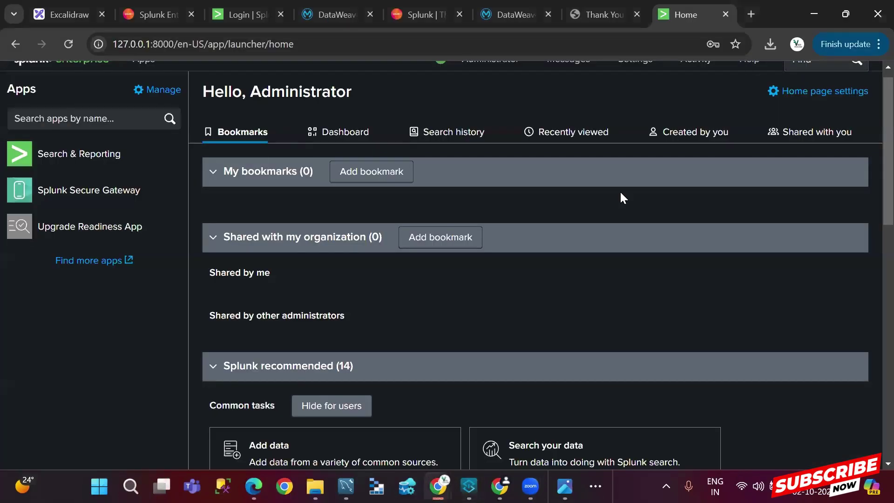
click(638, 72)
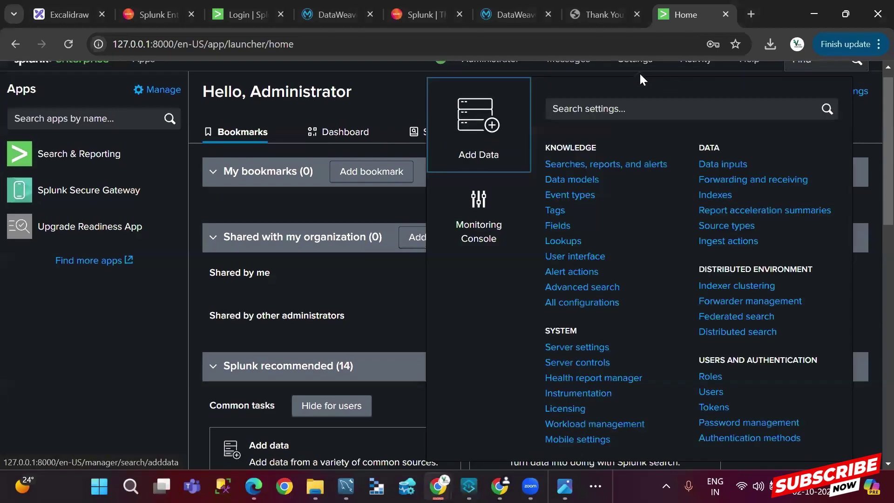
click(654, 73)
click(649, 73)
scroll(649, 76, down, 1)
click(600, 106)
text(d)
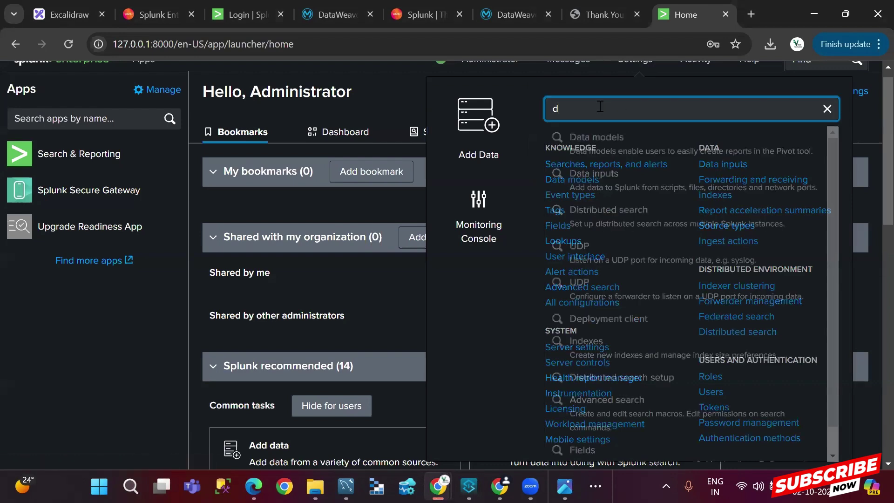
text(ata inp)
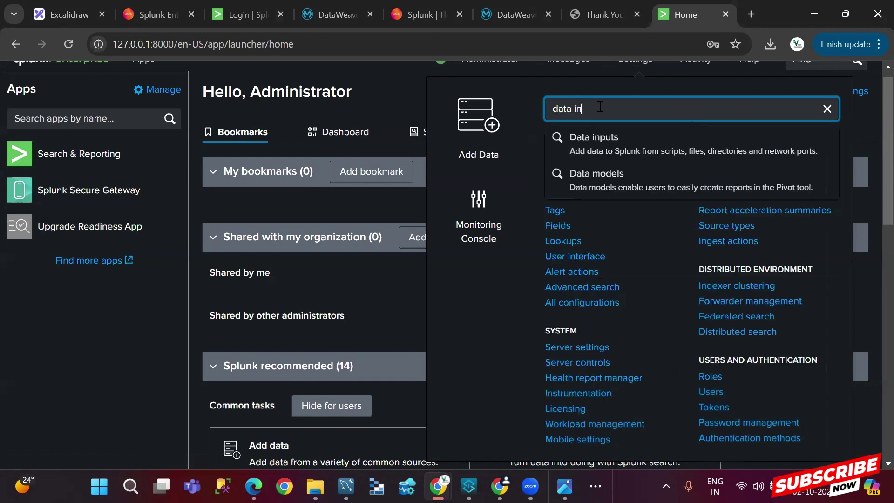
click(597, 146)
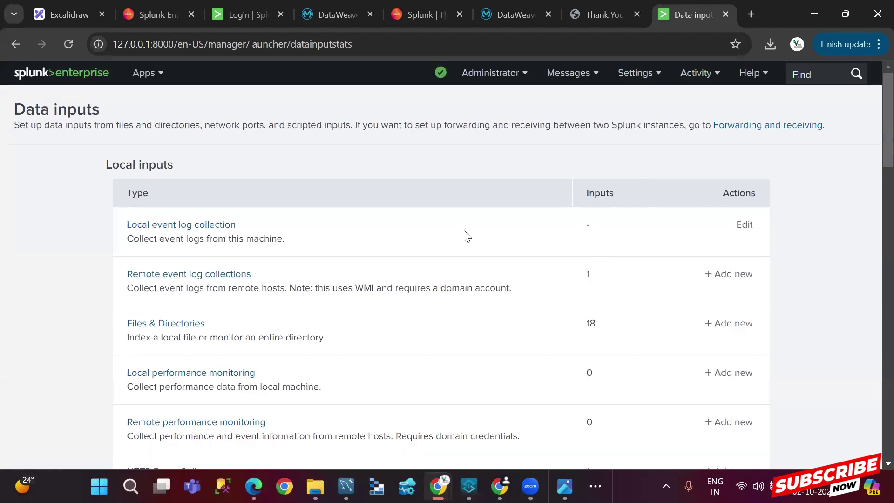
Open the HTTP Event Collector inputs page and start a New Token.
scroll(465, 236, down, 3)
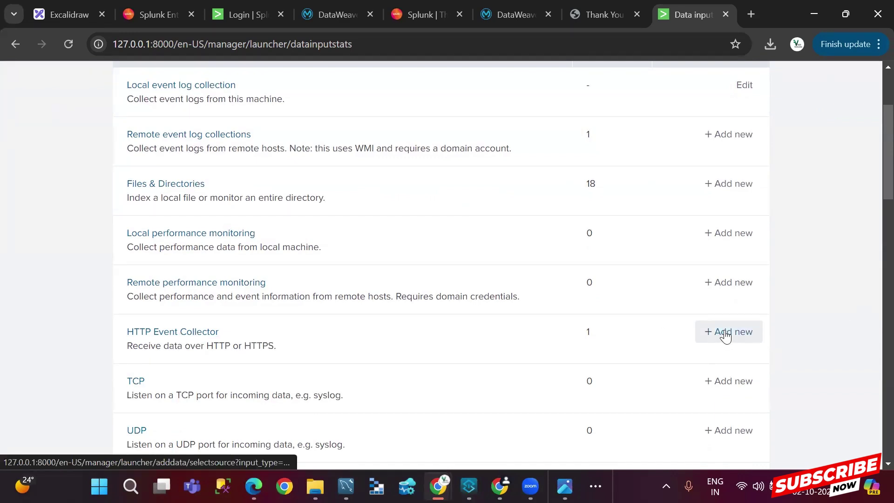
click(164, 334)
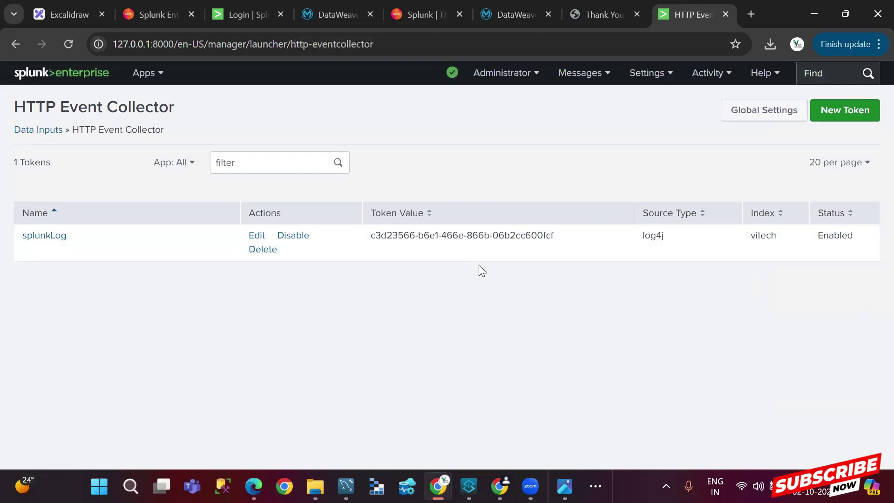
click(836, 117)
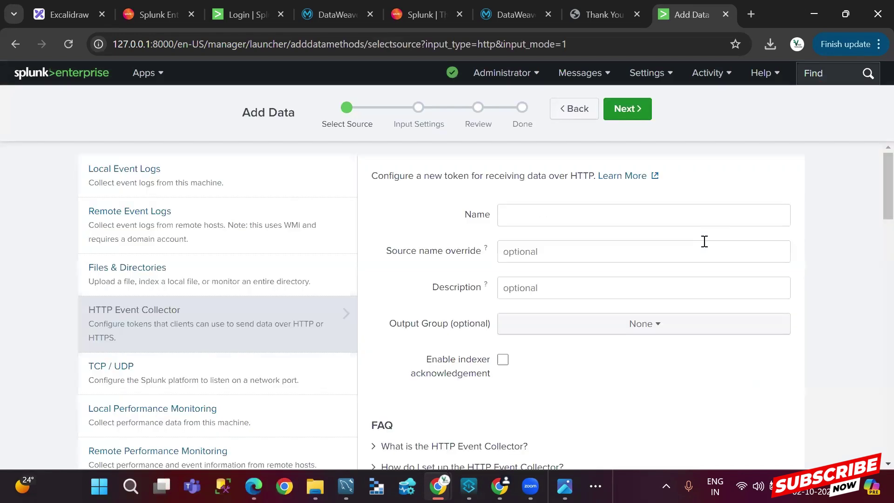
Enter MuleSplunkLogging as the token Name, replacing the trial names vivision and test.
click(525, 210)
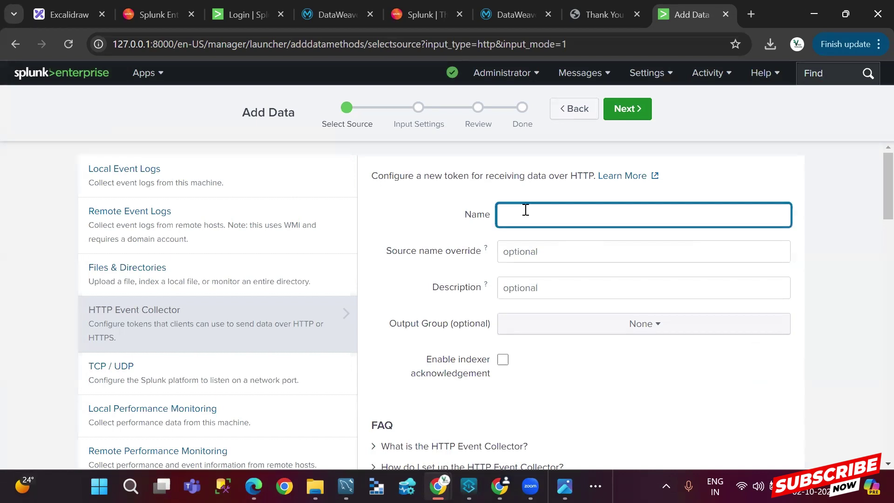
text(vivision)
drag(544, 216, 495, 216)
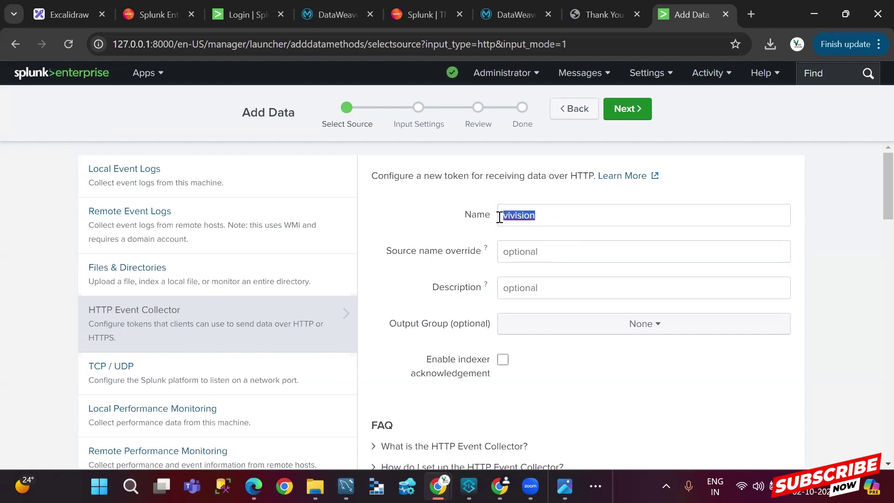
text(test)
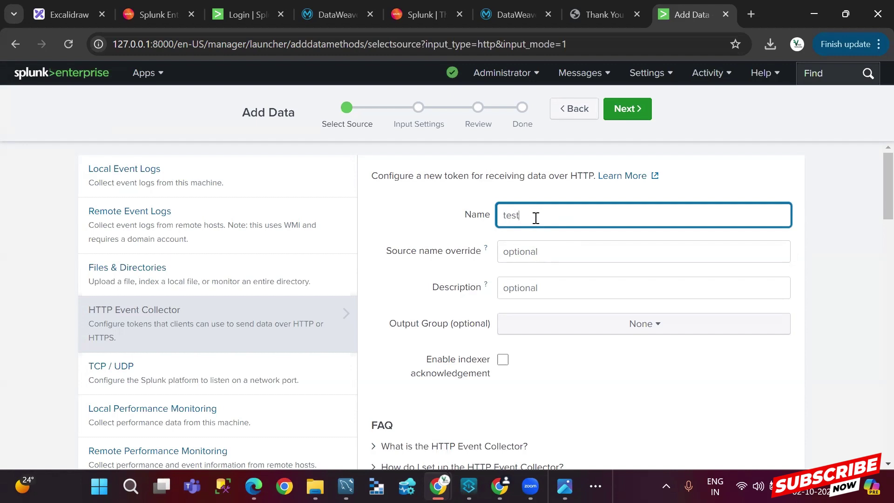
drag(534, 216, 507, 213)
text(spl)
text(ng)
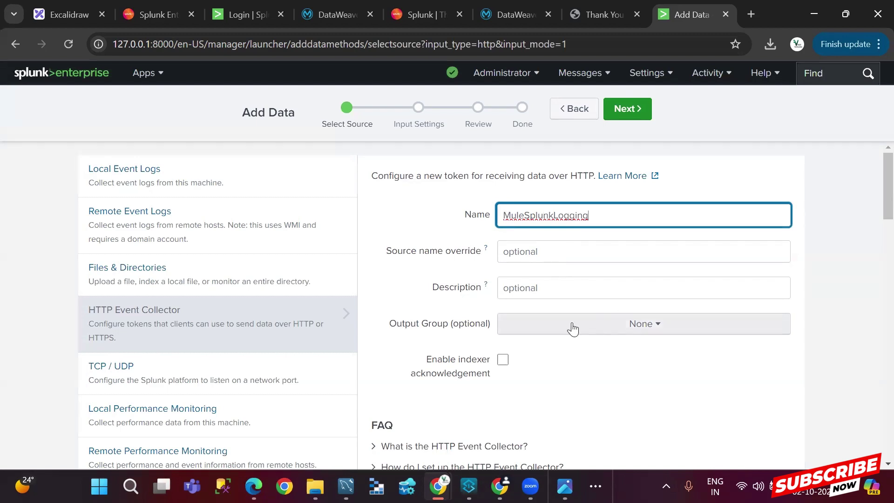
scroll(592, 332, down, 3)
scroll(591, 331, down, 3)
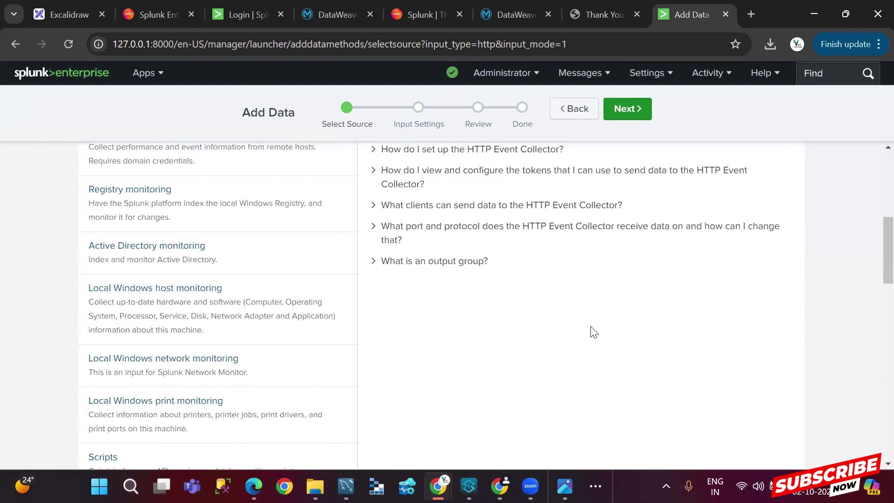
scroll(590, 331, up, 3)
scroll(589, 311, up, 3)
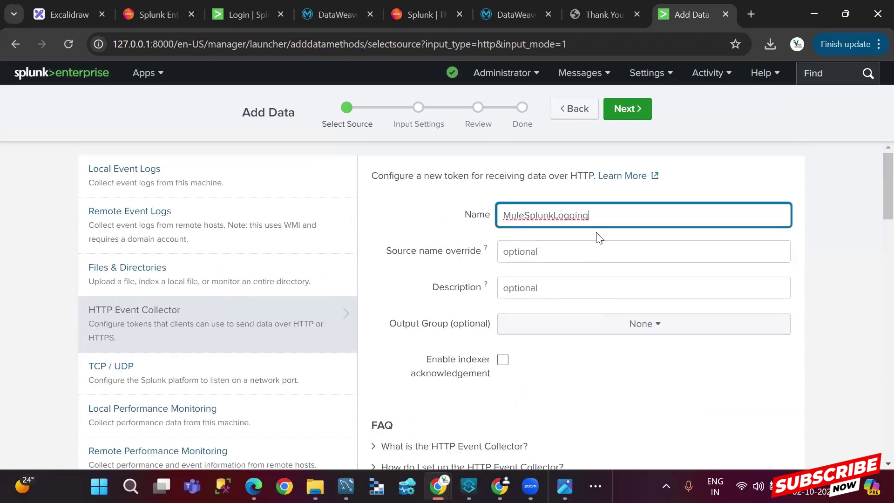
Advance to Input Settings and choose Create a new index under Index.
click(628, 114)
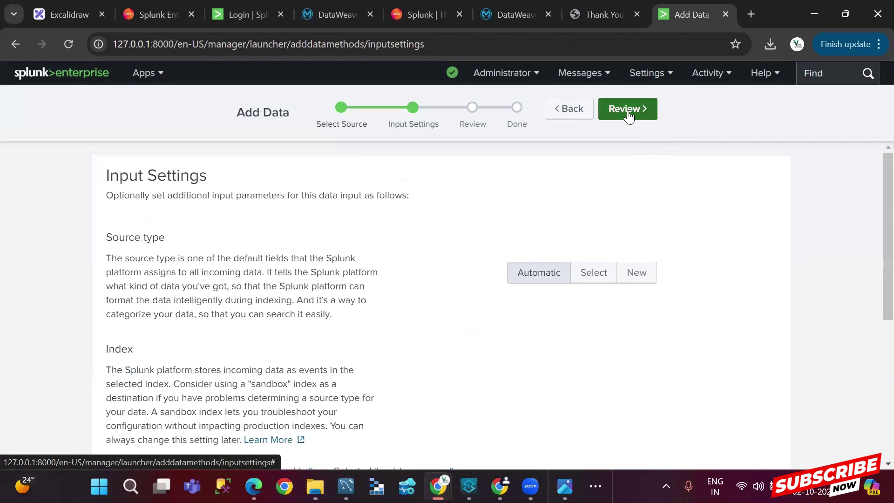
scroll(624, 280, down, 5)
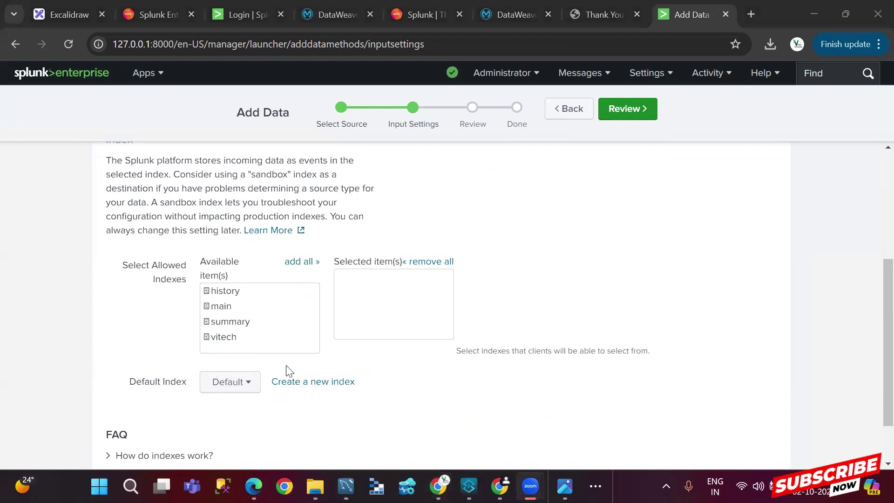
click(305, 383)
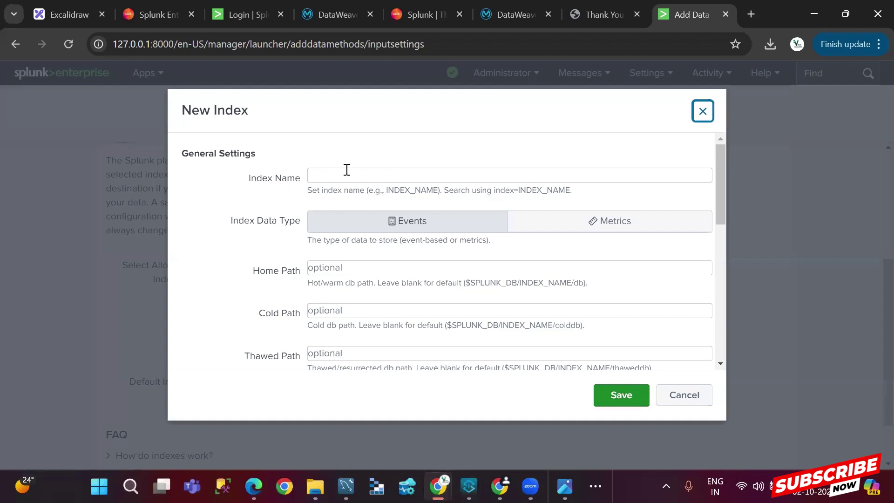
Enter vivision as the Index Name and save it with default settings.
click(345, 173)
scroll(381, 298, down, 3)
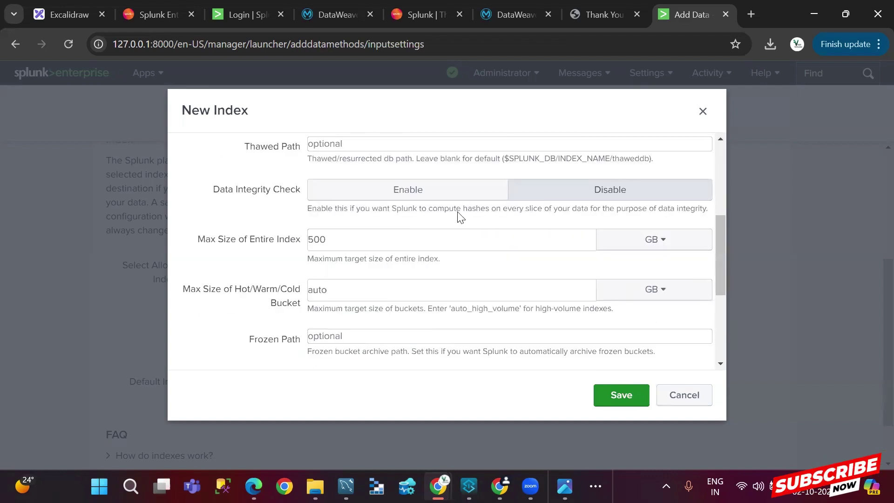
scroll(612, 372, down, 1)
scroll(596, 370, down, 1)
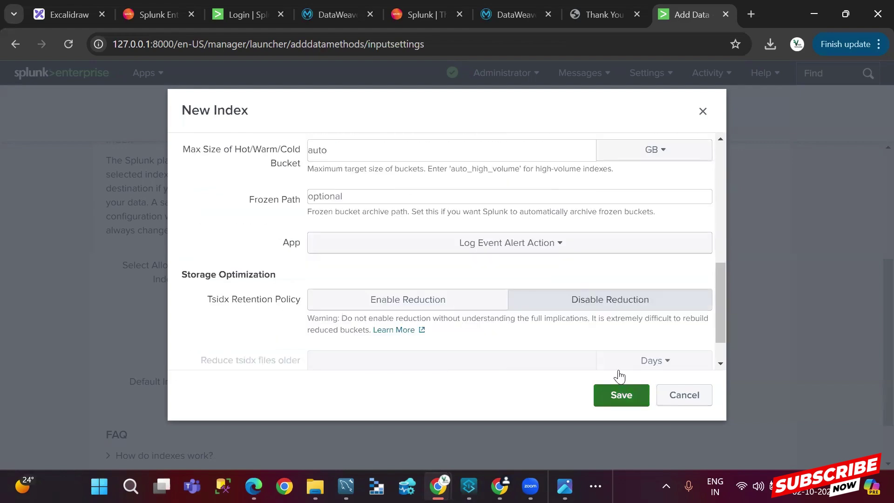
click(620, 394)
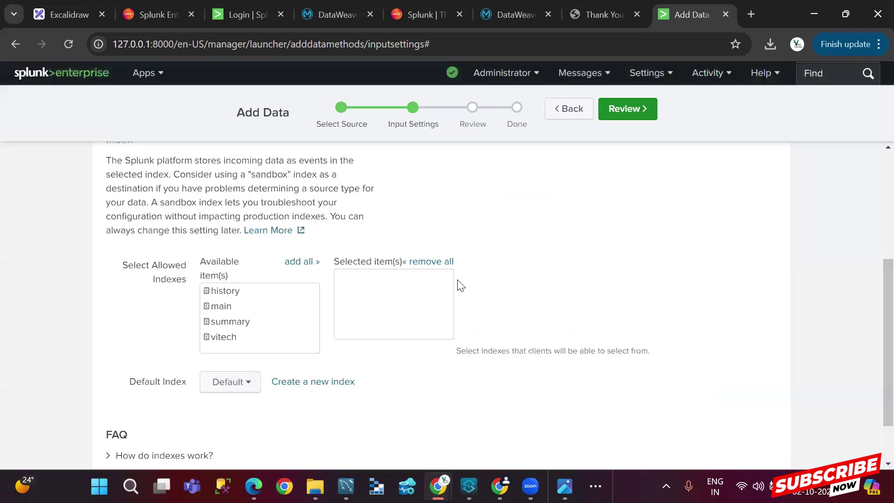
Add vivision to the token's selected indexes, leaving vivision as its default index.
scroll(265, 314, down, 1)
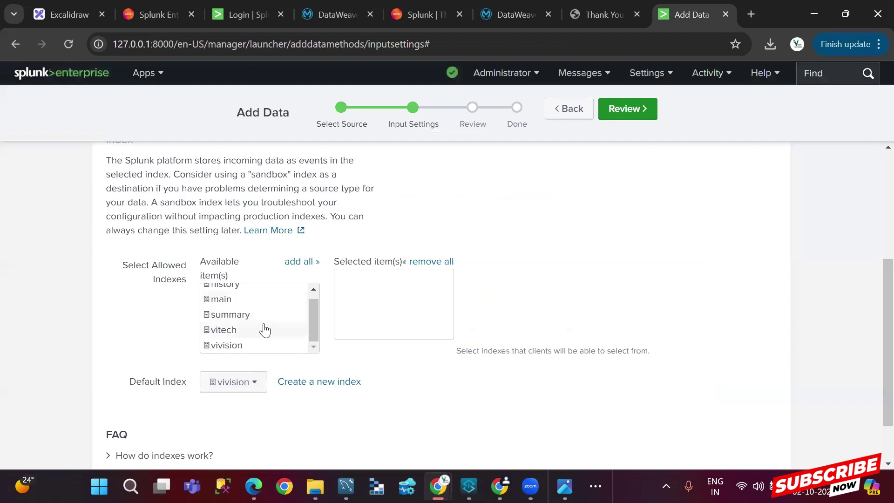
click(225, 347)
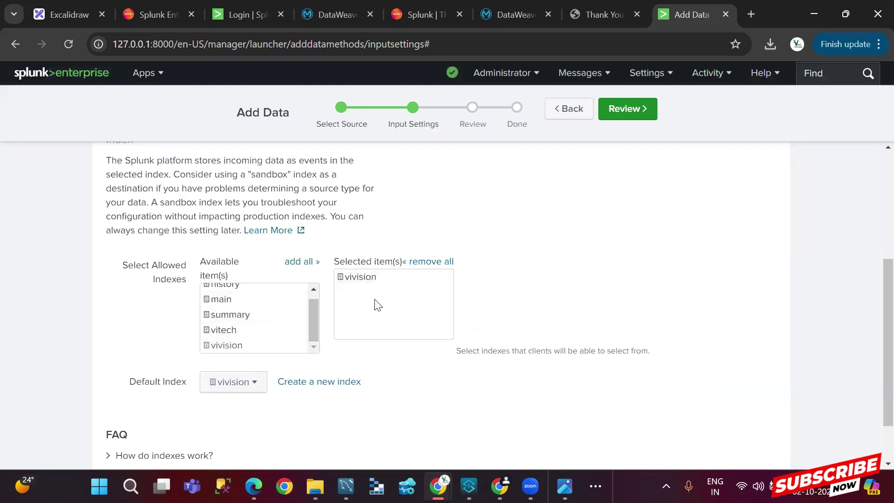
scroll(399, 307, up, 1)
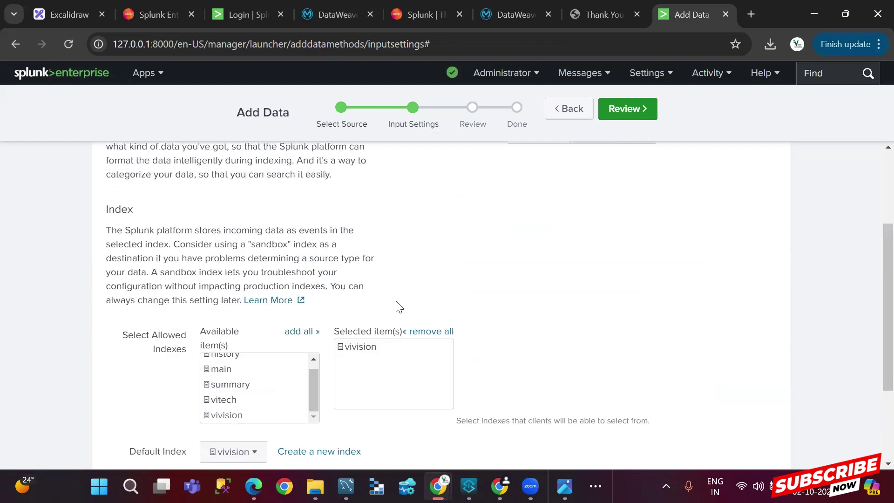
scroll(447, 278, up, 2)
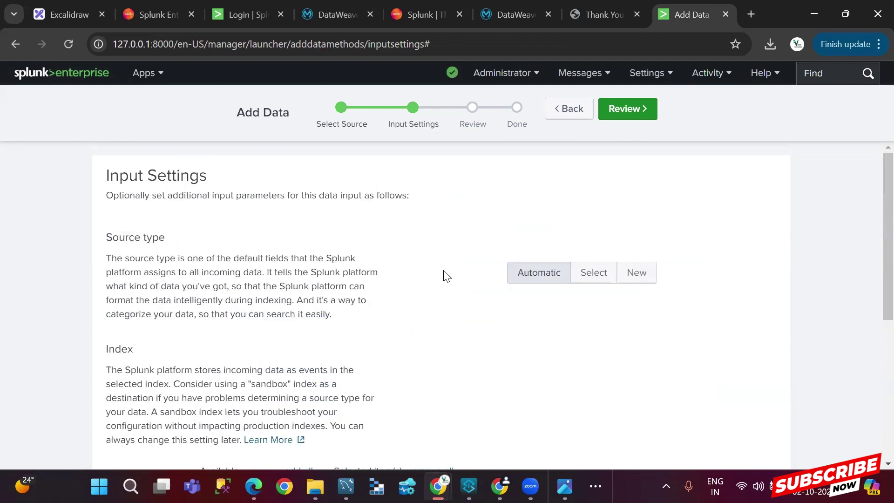
scroll(446, 276, down, 2)
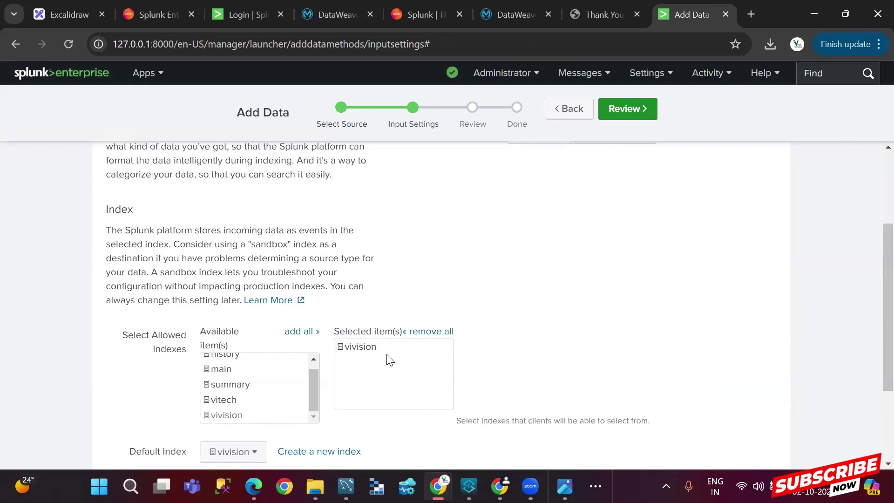
scroll(390, 360, up, 1)
scroll(386, 358, down, 2)
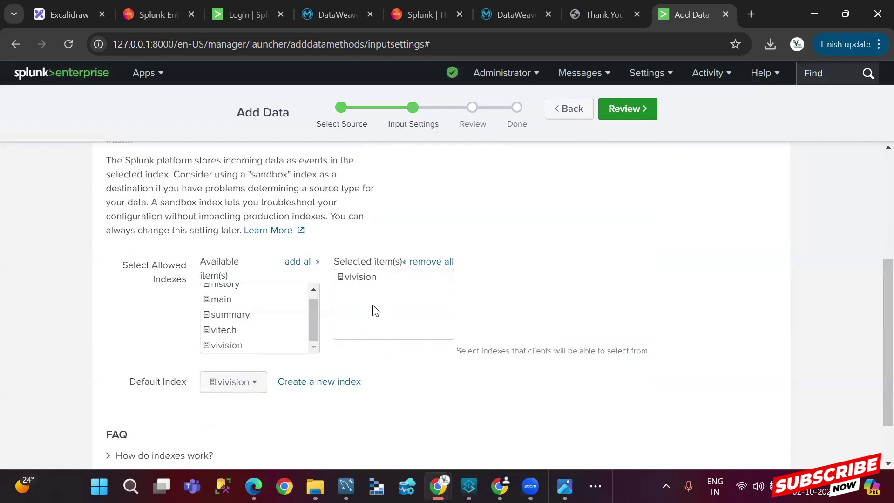
scroll(372, 296, up, 1)
scroll(379, 296, up, 3)
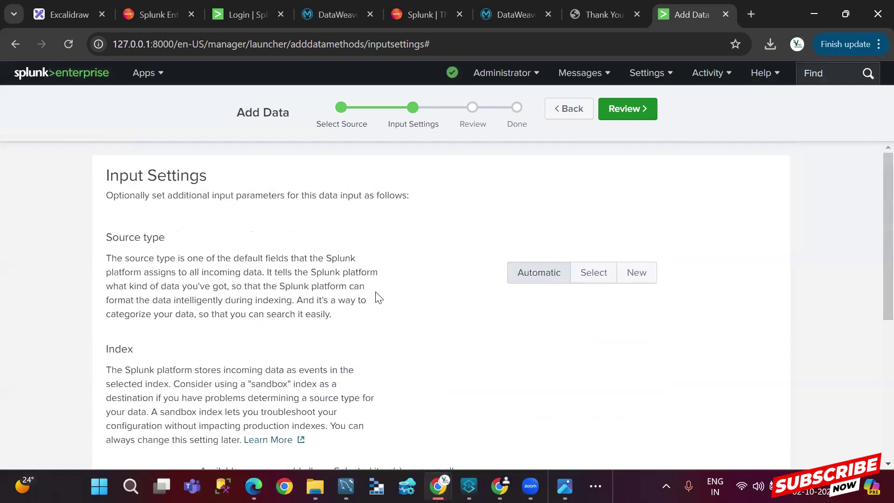
scroll(376, 298, down, 3)
scroll(376, 298, up, 3)
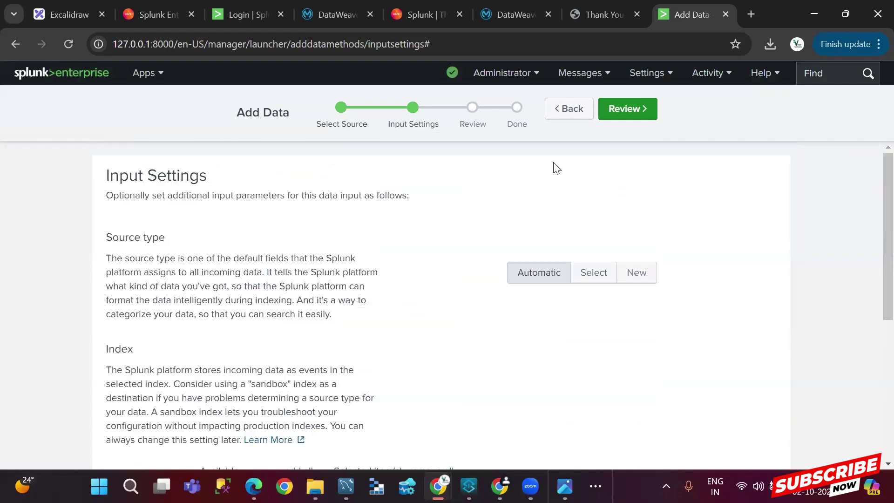
Review and submit the MuleSplunkLogging token, then select its generated token value.
click(626, 109)
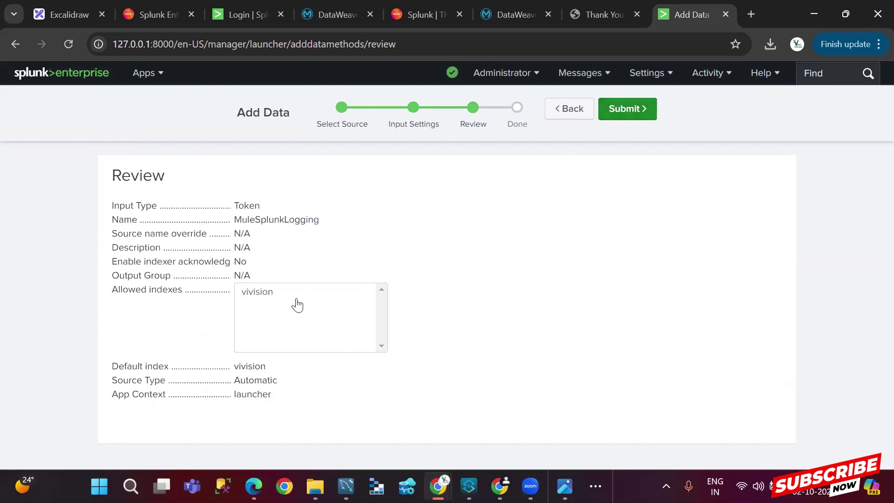
click(624, 115)
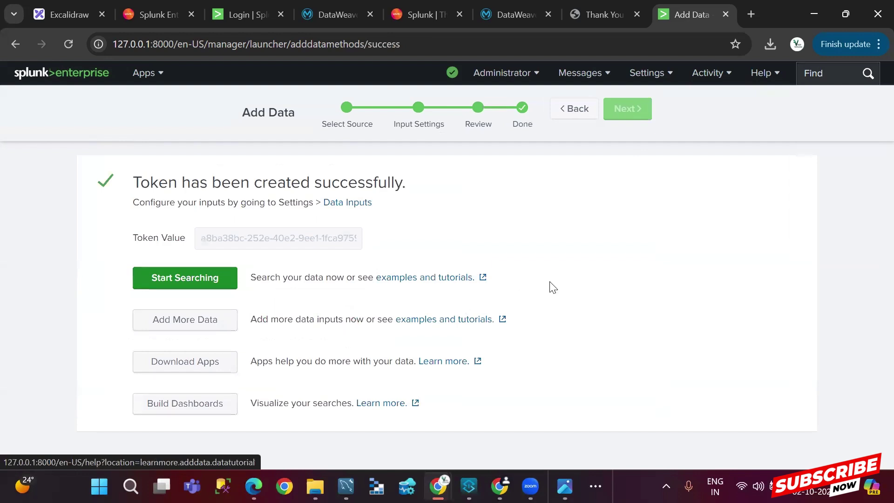
click(230, 229)
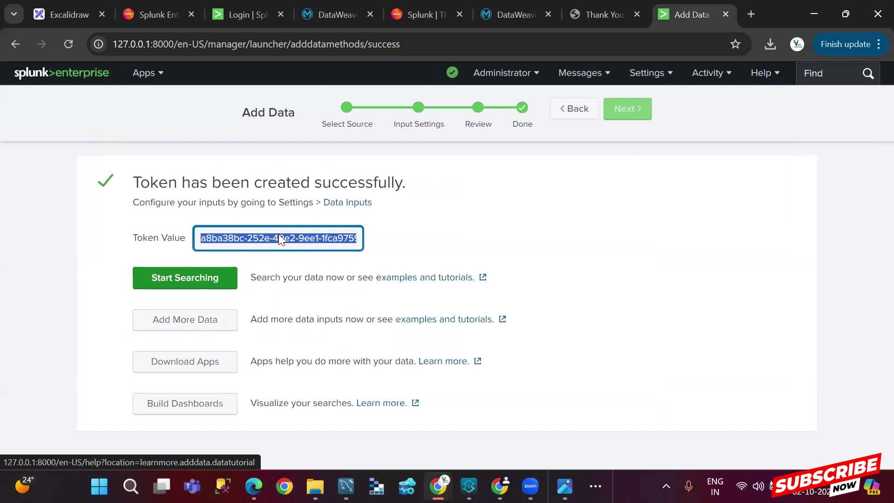
Go to Data inputs > HTTP Event Collector and select the MuleSplunkLogging token value.
click(659, 76)
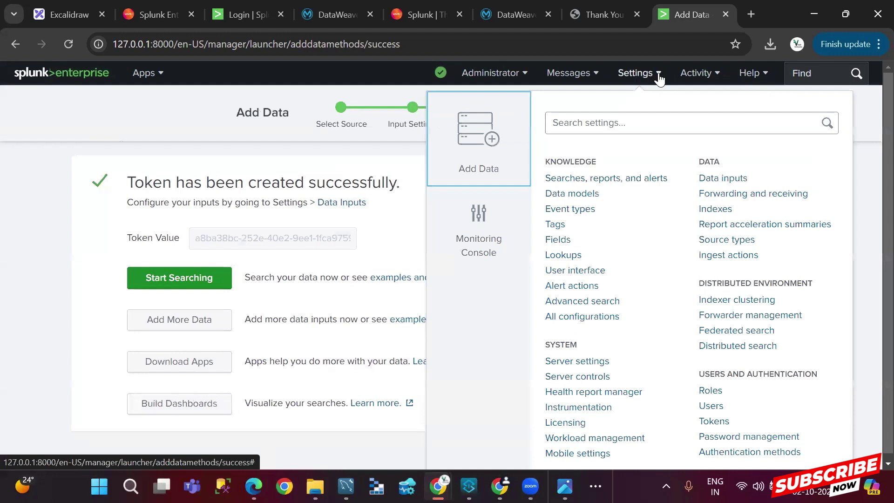
click(721, 179)
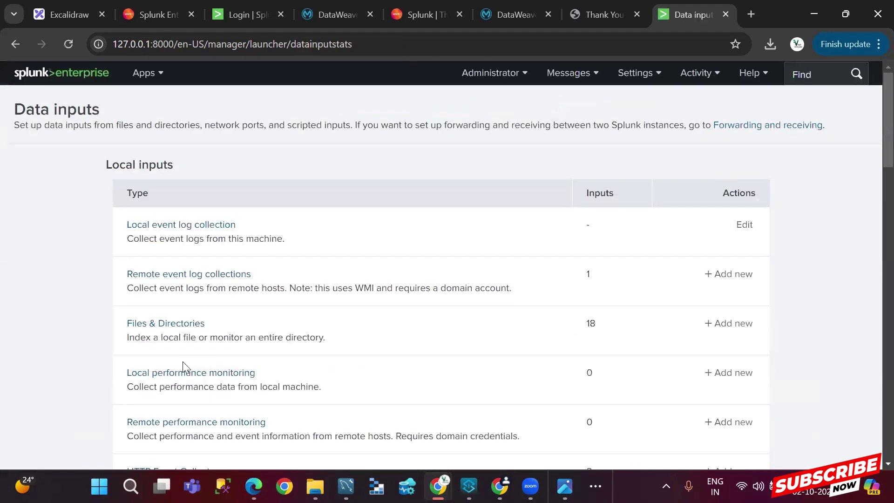
scroll(178, 369, down, 5)
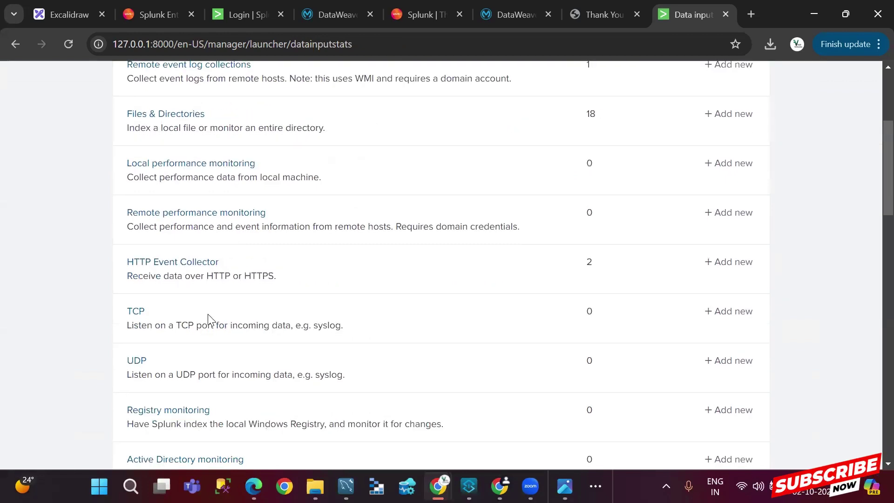
click(179, 264)
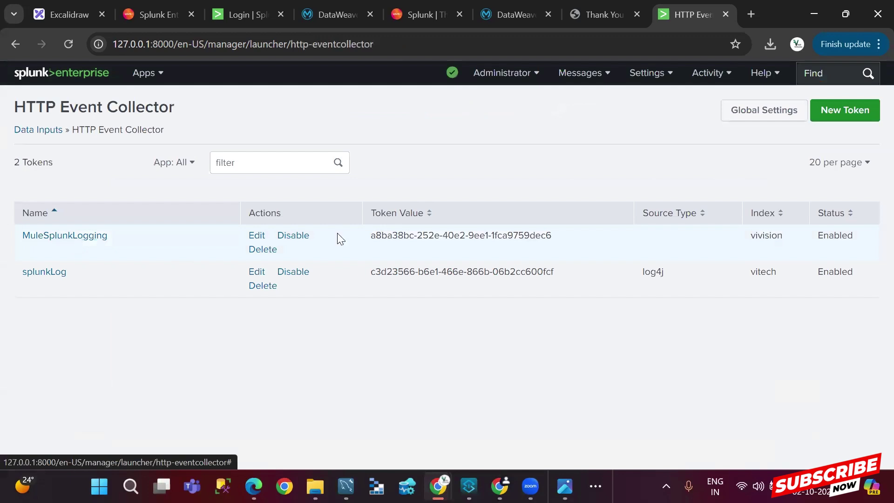
drag(374, 238, 561, 239)
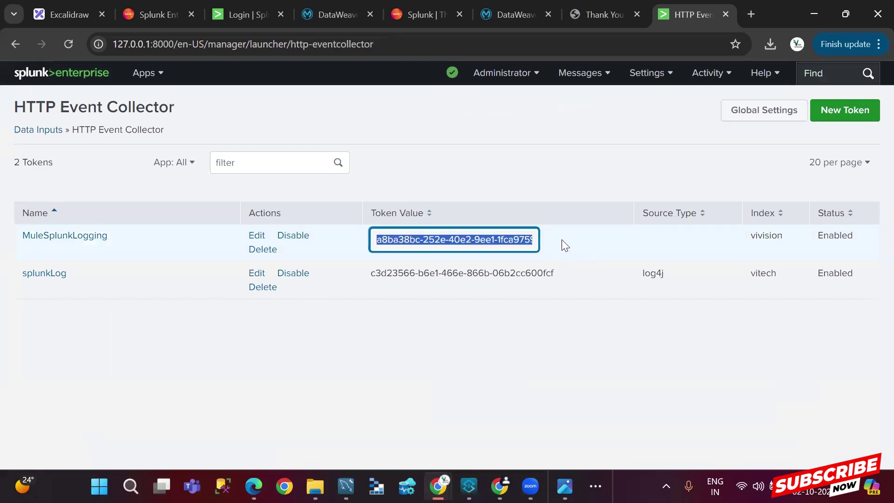
Save HEC global settings with all tokens enabled, source type log4j and default index vivision.
click(751, 114)
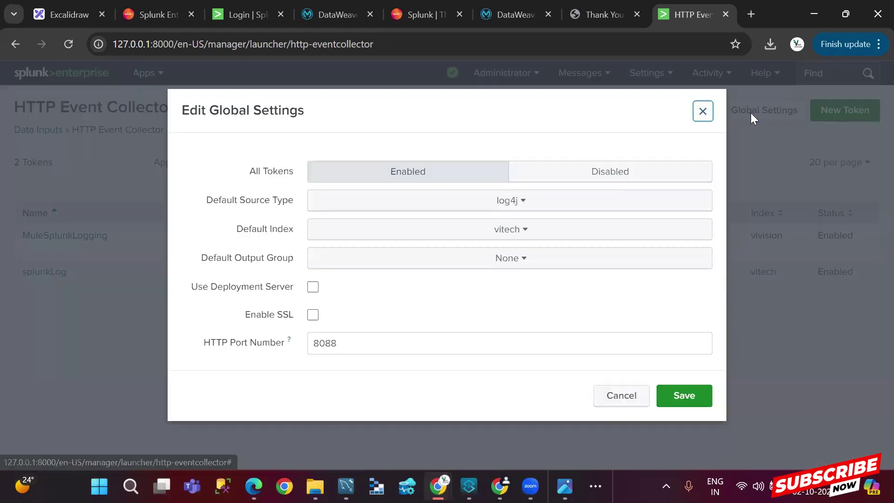
click(432, 172)
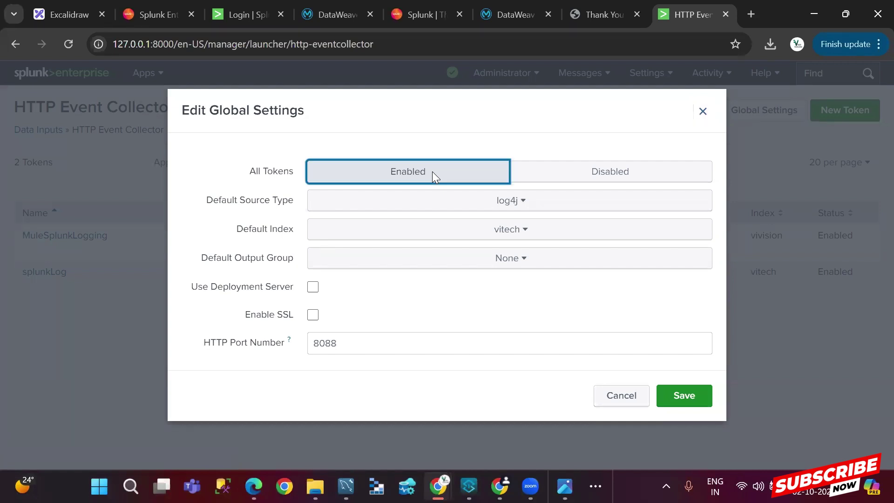
click(514, 201)
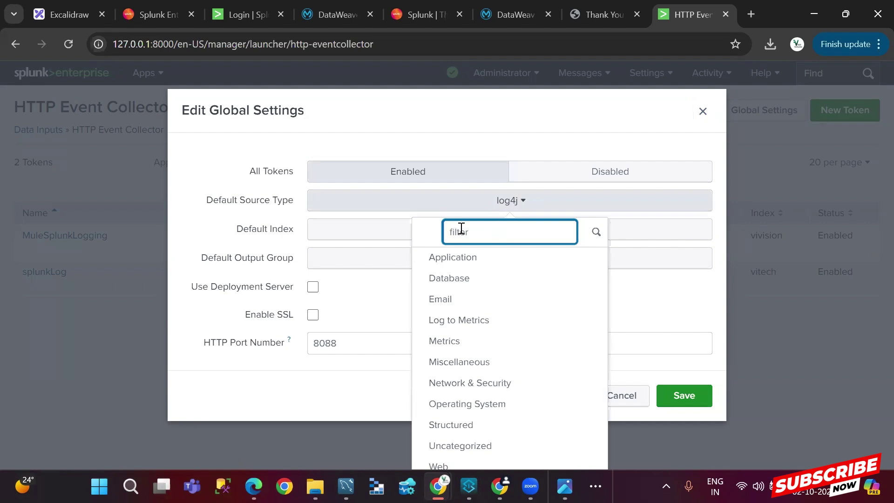
text(log4j)
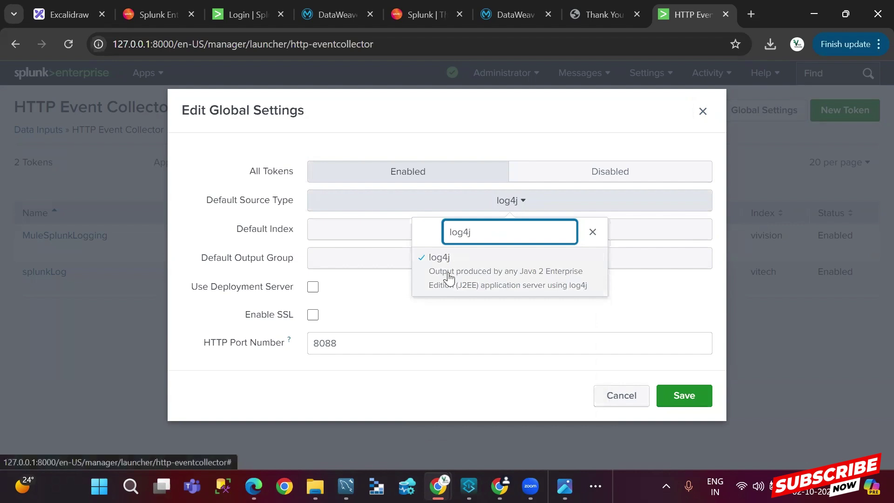
click(447, 278)
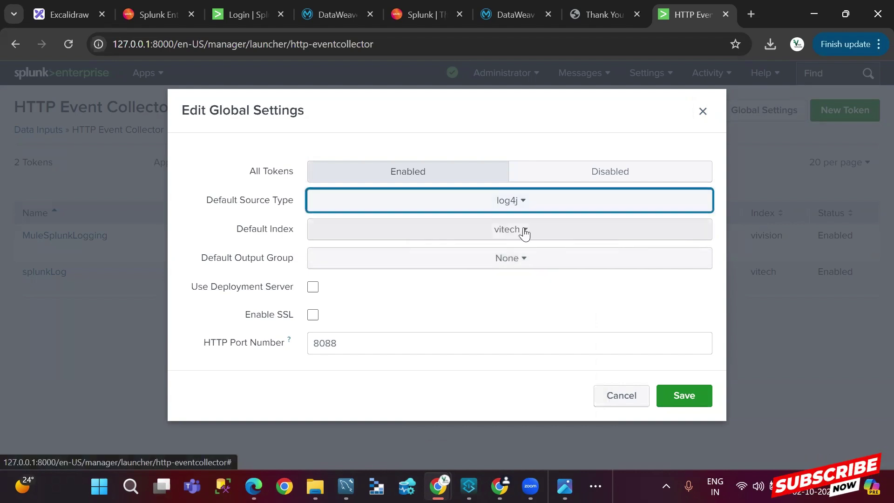
click(525, 234)
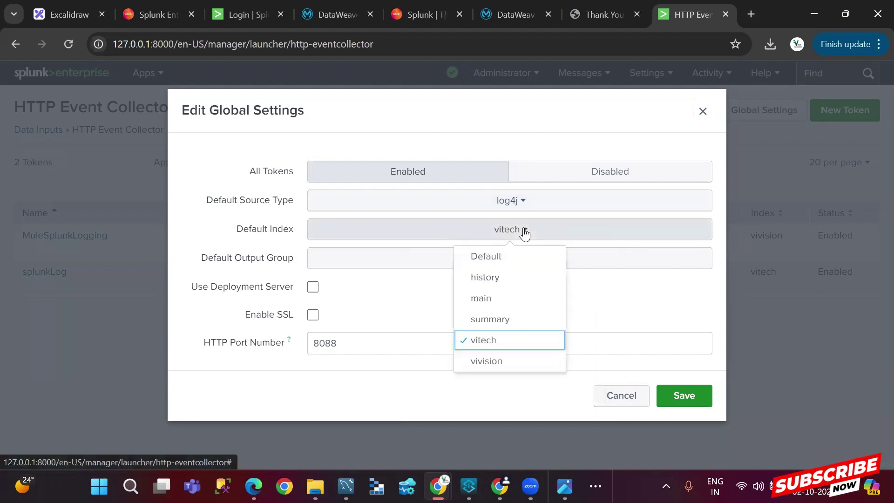
click(484, 362)
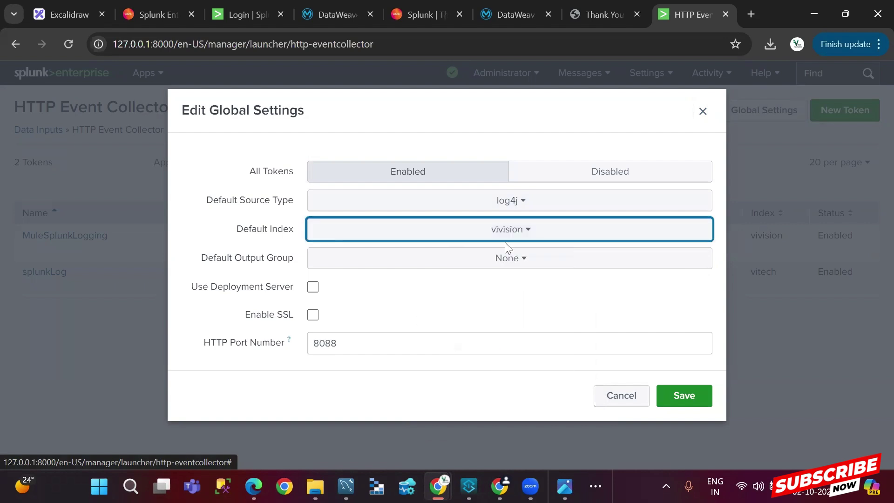
click(658, 392)
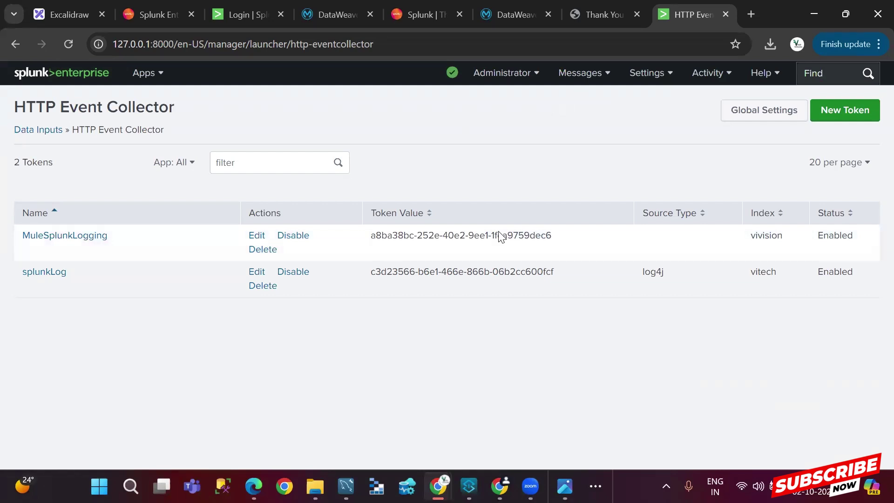
Select the MuleSplunkLogging token value, then go to the Excalidraw diagram tab.
click(459, 238)
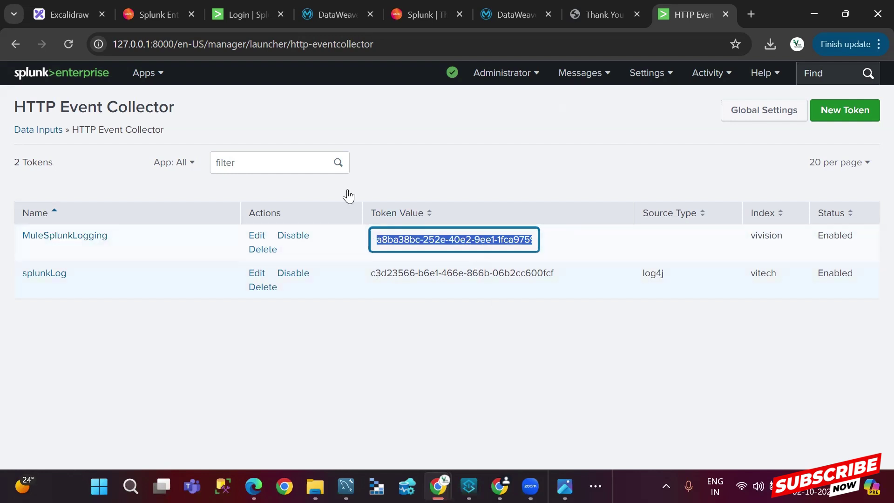
click(65, 11)
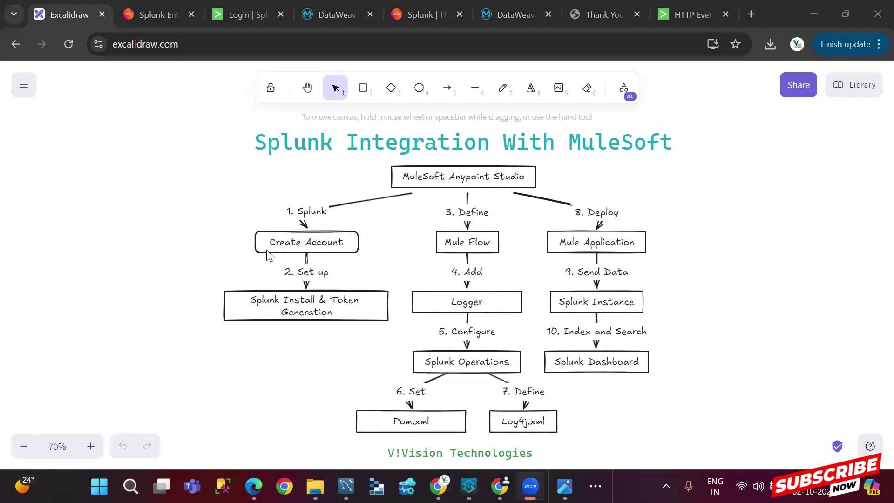
drag(259, 242, 314, 218)
mouse_move(284, 275)
mouse_down()
mouse_move(293, 282)
mouse_move(335, 259)
mouse_up()
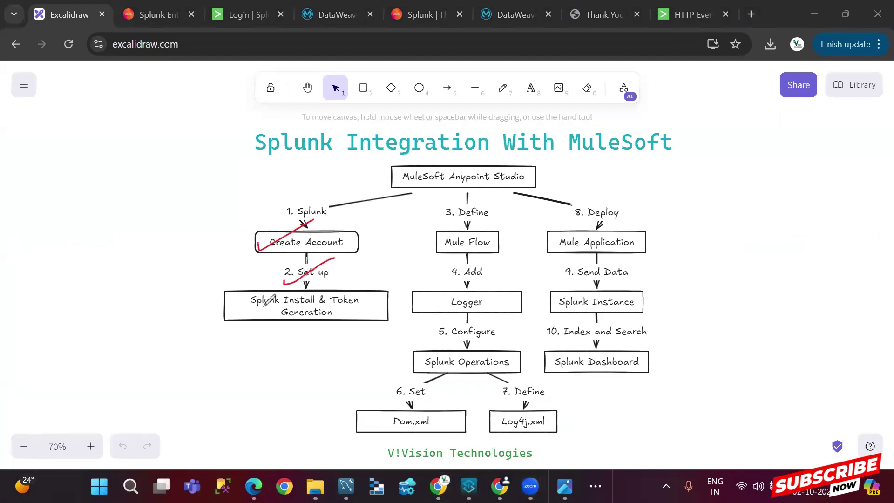
drag(232, 305, 302, 285)
drag(320, 325, 378, 301)
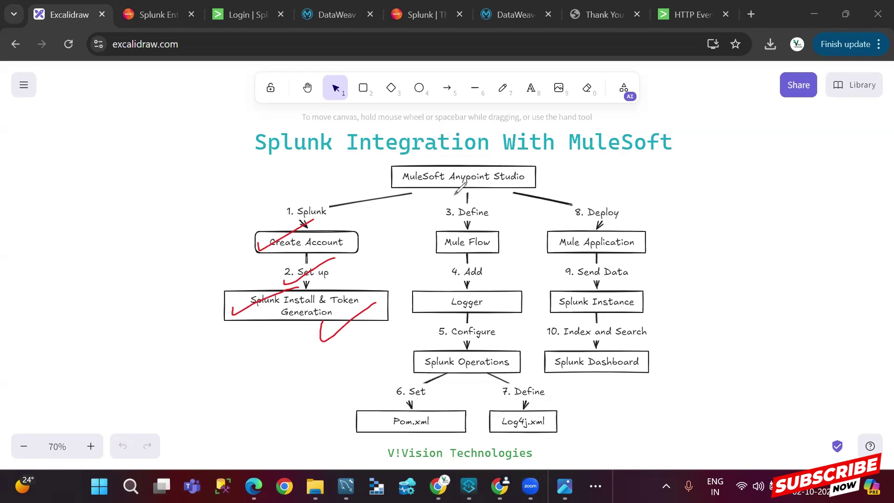
drag(431, 214, 471, 203)
mouse_move(468, 485)
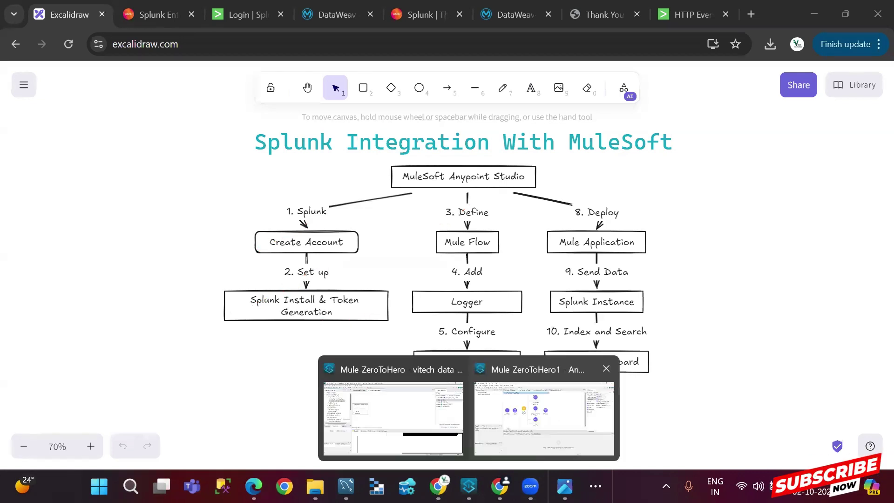
Create a new Mule project in Anypoint Studio and name it vitech.
click(544, 410)
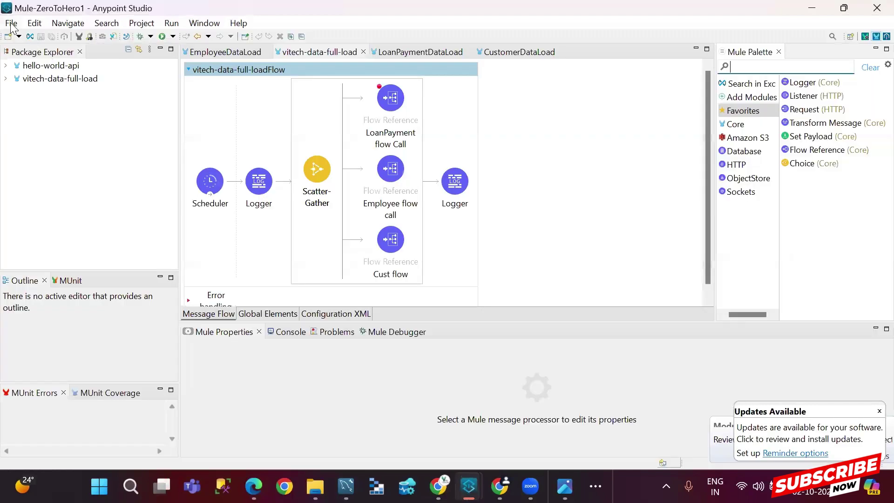
click(11, 23)
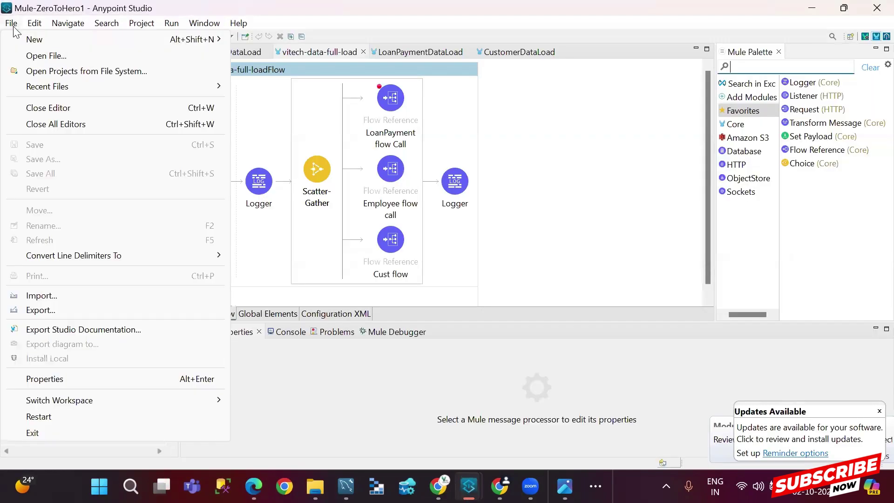
mouse_move(58, 45)
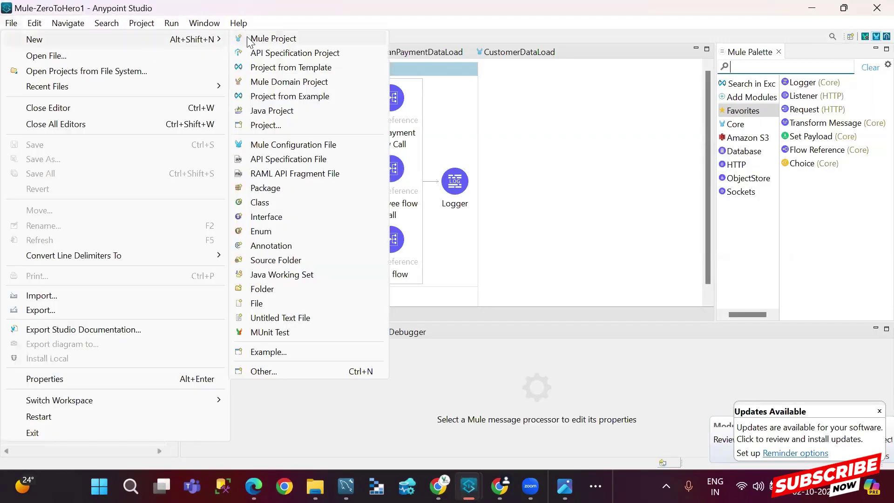
click(273, 39)
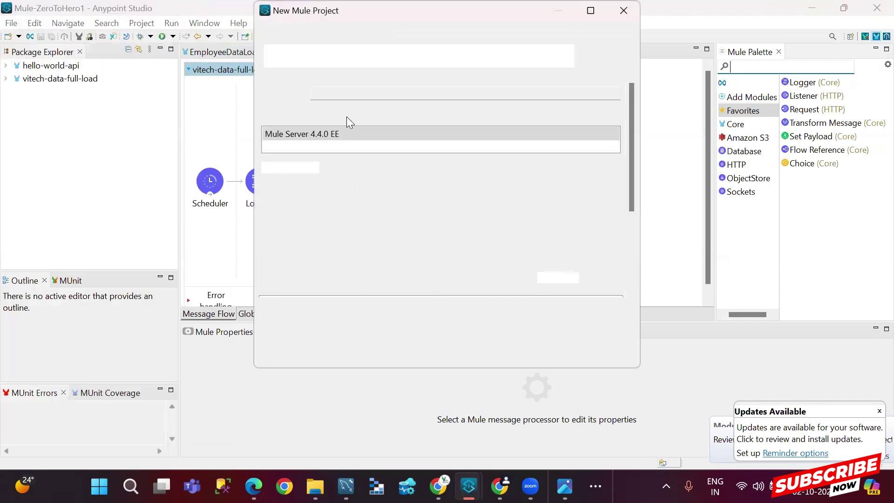
click(330, 94)
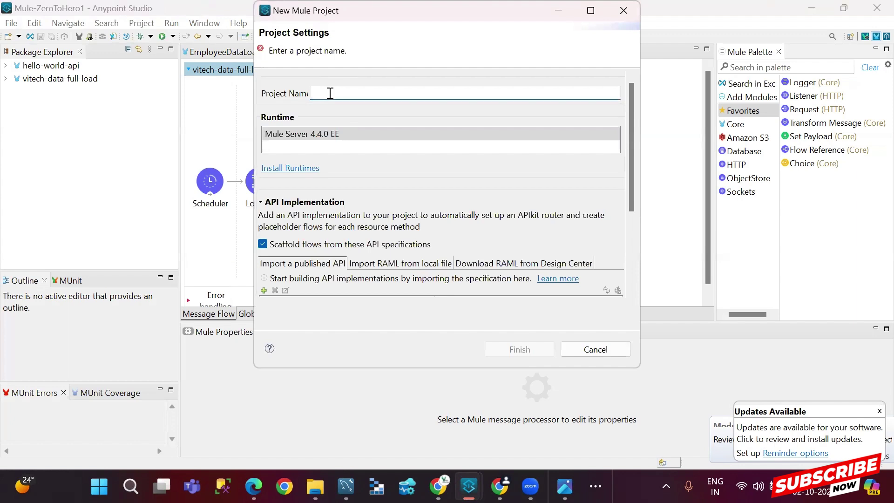
text(vitech)
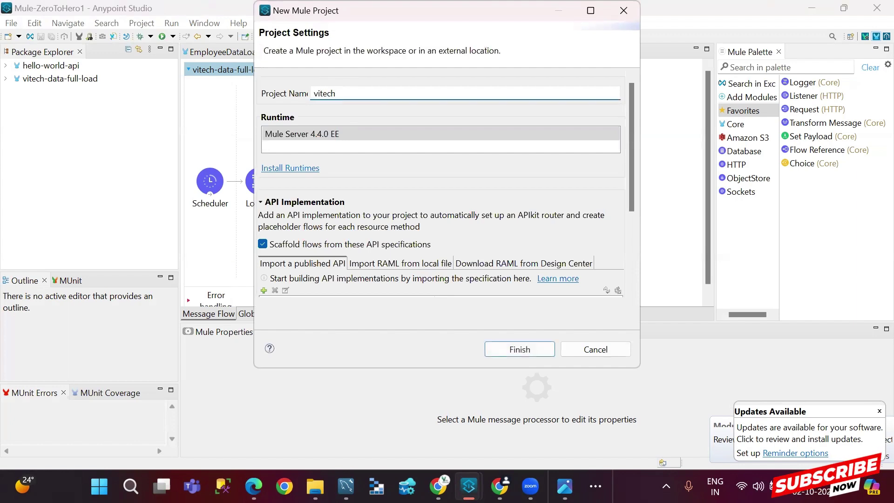
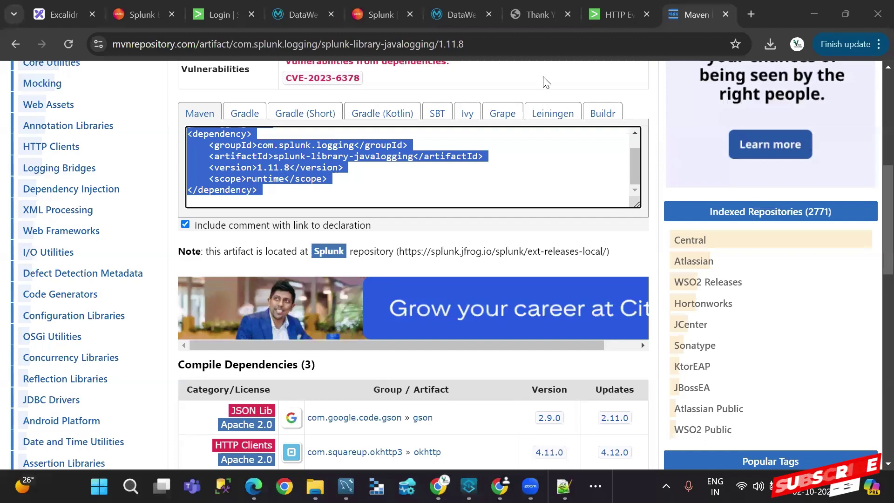
Copy the MuleSplunkLogging token from Splunk's HTTP Event Collector list and return to Anypoint Studio.
click(613, 8)
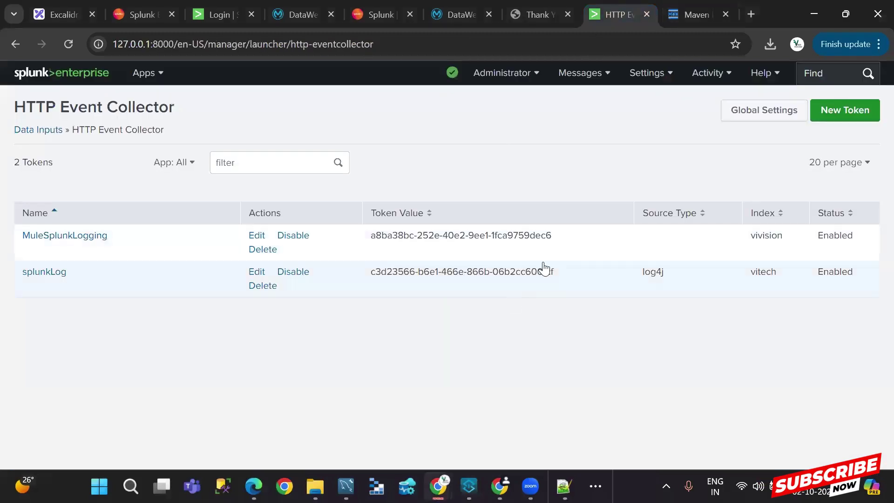
click(550, 237)
key(ctrl+c)
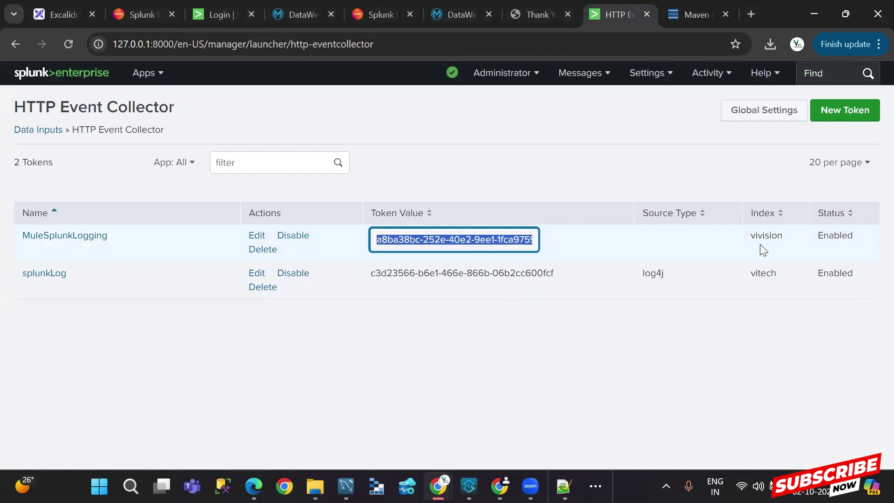
key(alt+Tab)
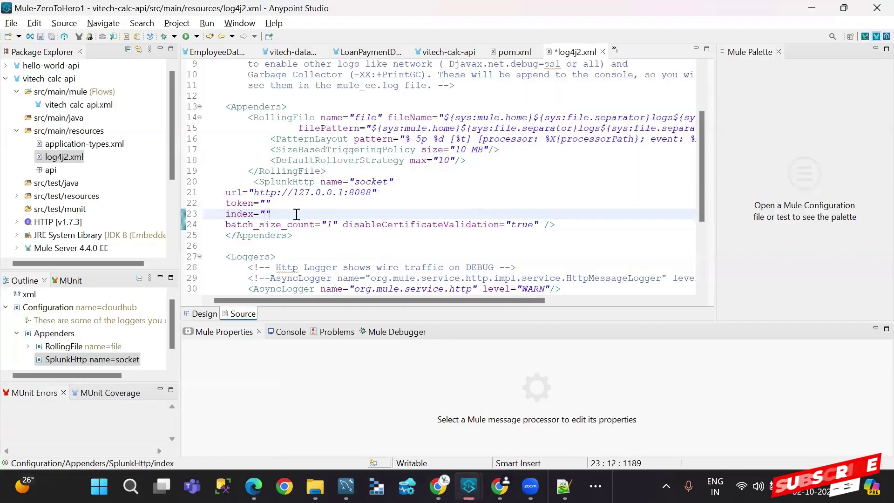
Paste the HEC token into the appender's token attribute, fill in the index, and save log4j2.xml.
click(264, 203)
key(ctrl+v)
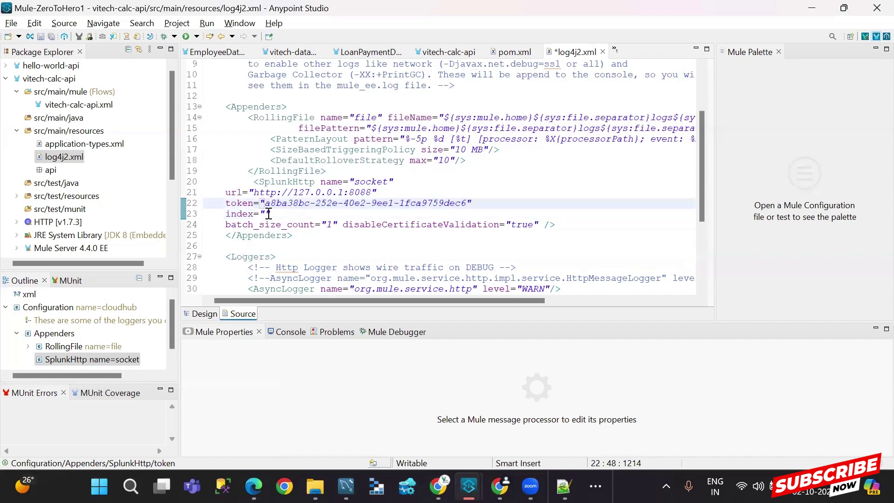
click(266, 213)
text(1)
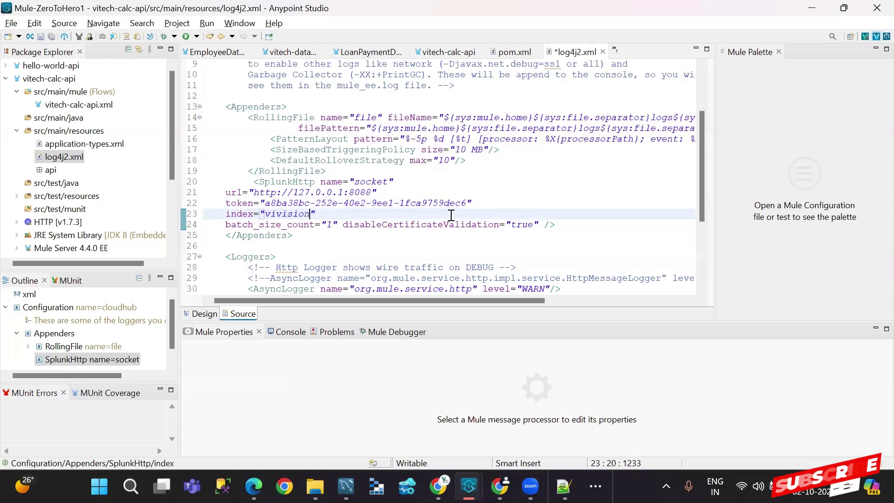
key(ctrl+s)
Review the SplunkHttp appender block and the existing Loggers block in log4j2.xml.
scroll(294, 92, up, 3)
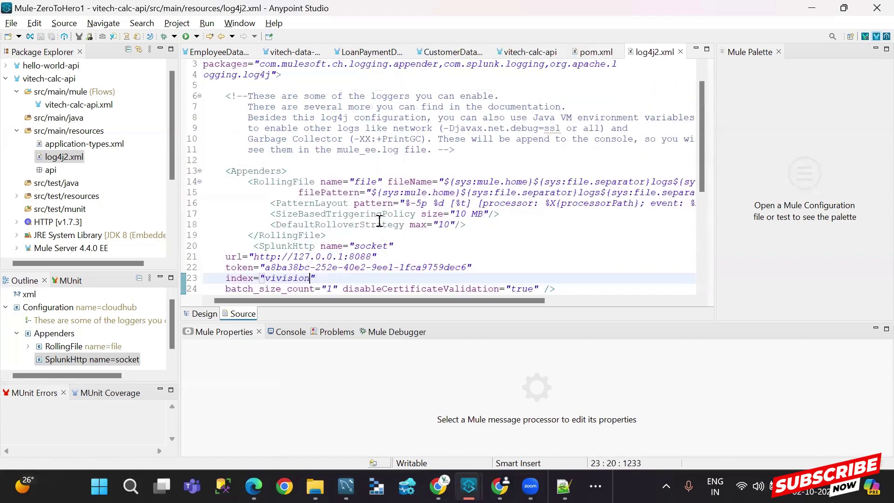
drag(293, 92, 203, 74)
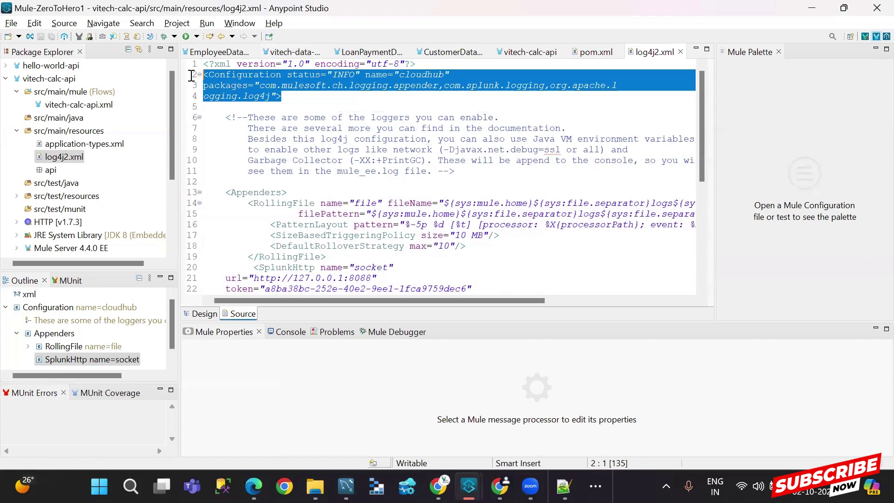
scroll(295, 114, down, 2)
scroll(294, 114, down, 2)
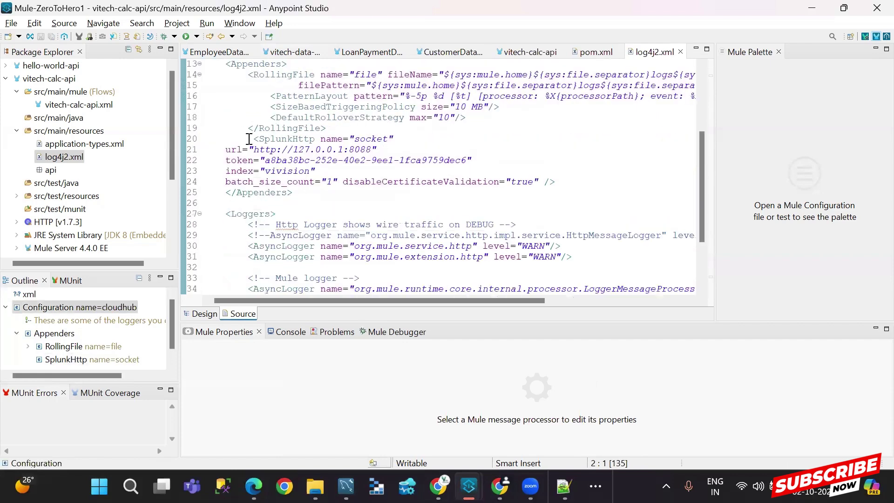
drag(248, 138, 293, 192)
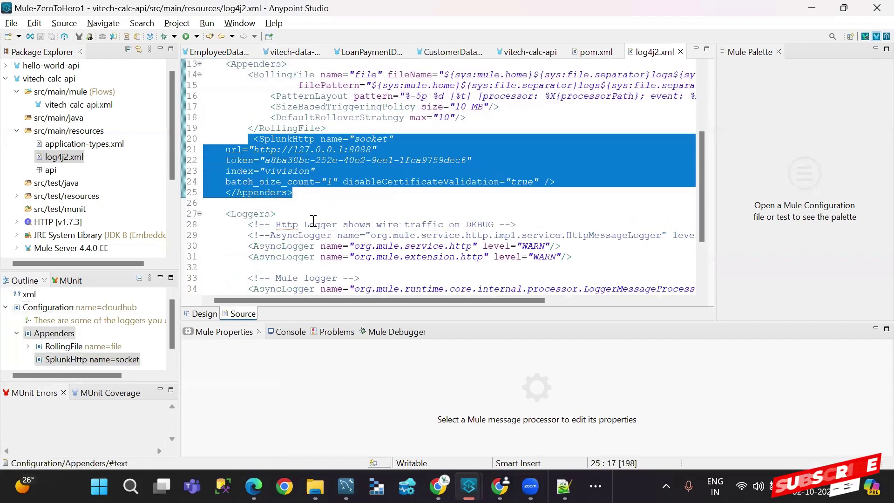
scroll(313, 220, down, 2)
drag(227, 149, 334, 265)
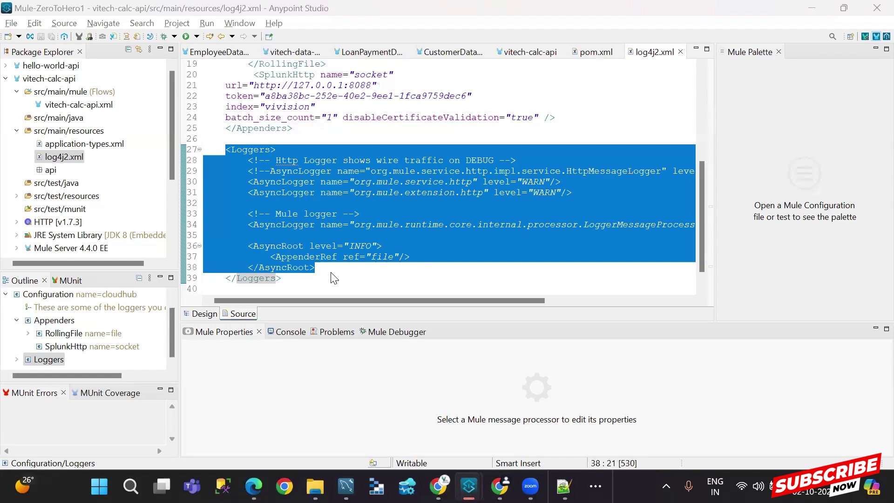
key(alt+Tab)
key(alt+Tab)
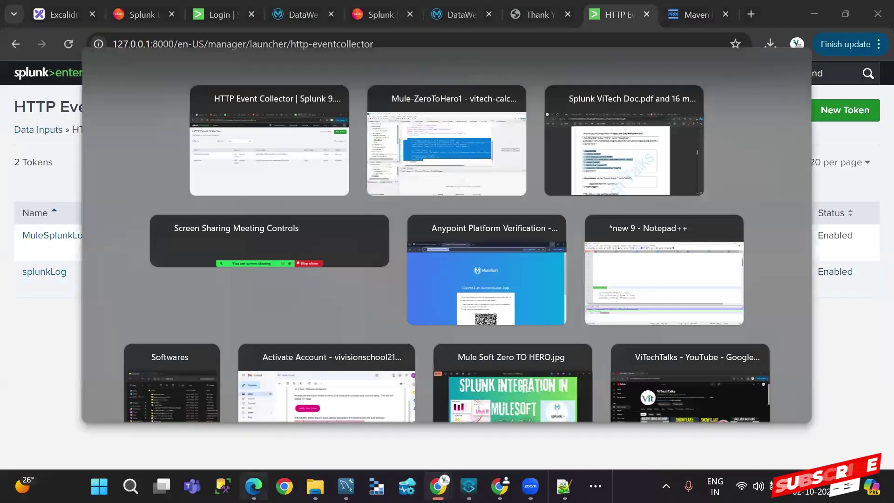
key(alt+Tab)
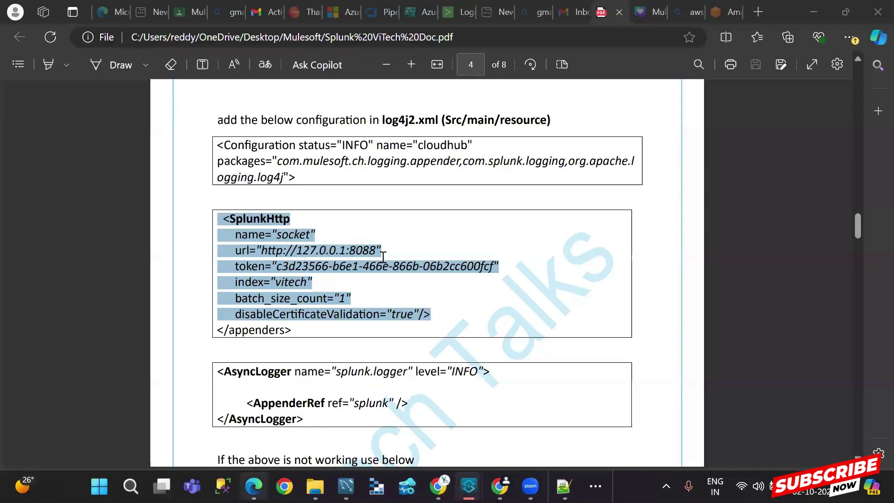
Copy the <Loggers> block under 'If the above is not working use below' from the Splunk ViTech Doc PDF.
scroll(383, 257, down, 7)
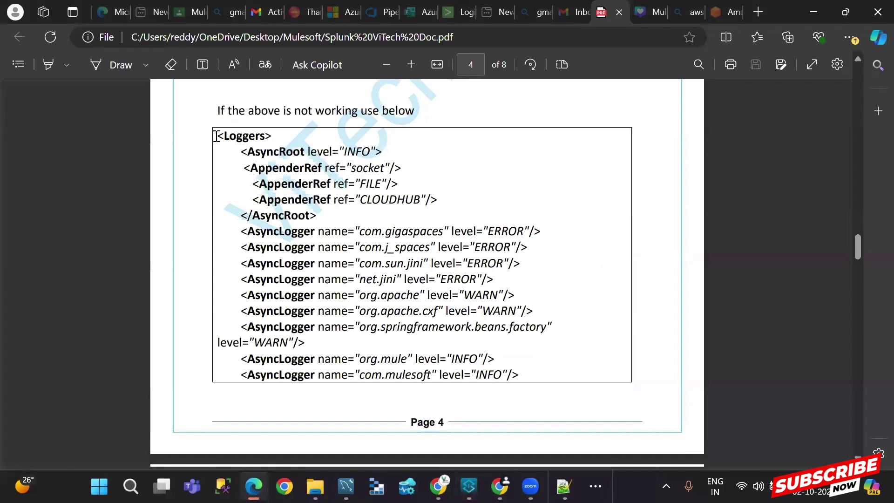
drag(216, 136, 295, 368)
key(ctrl+c)
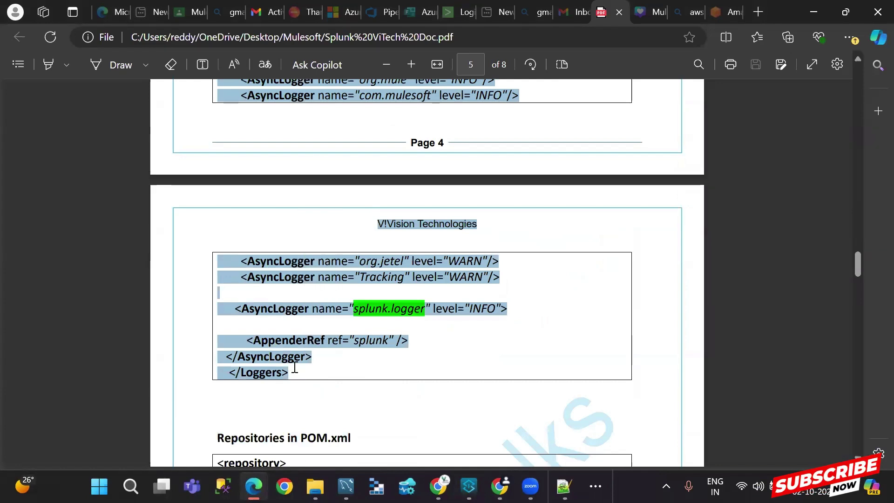
click(820, 9)
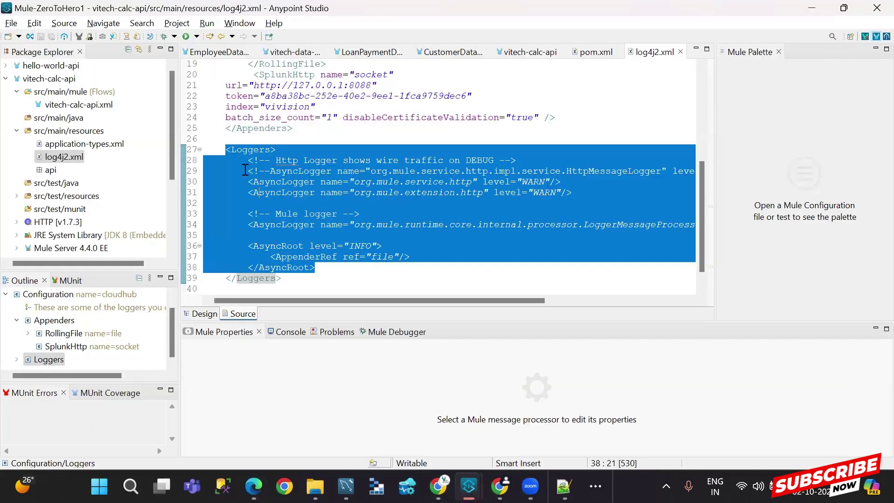
Replace the old Loggers block in log4j2.xml with the copied fallback Loggers configuration.
click(226, 139)
scroll(226, 146, down, 1)
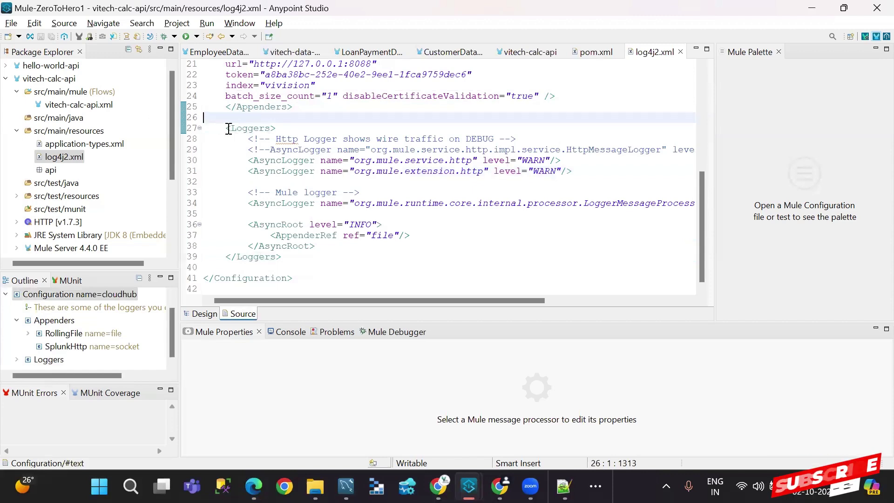
click(227, 129)
drag(227, 129, 323, 255)
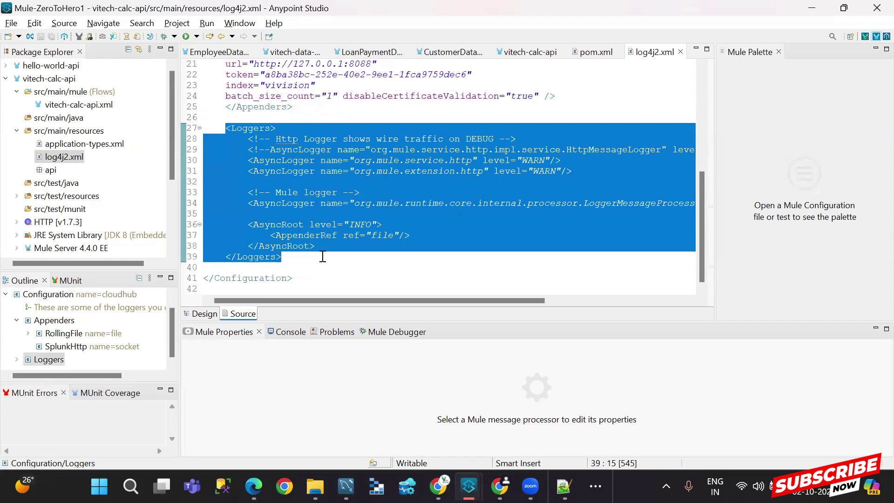
key(Delete)
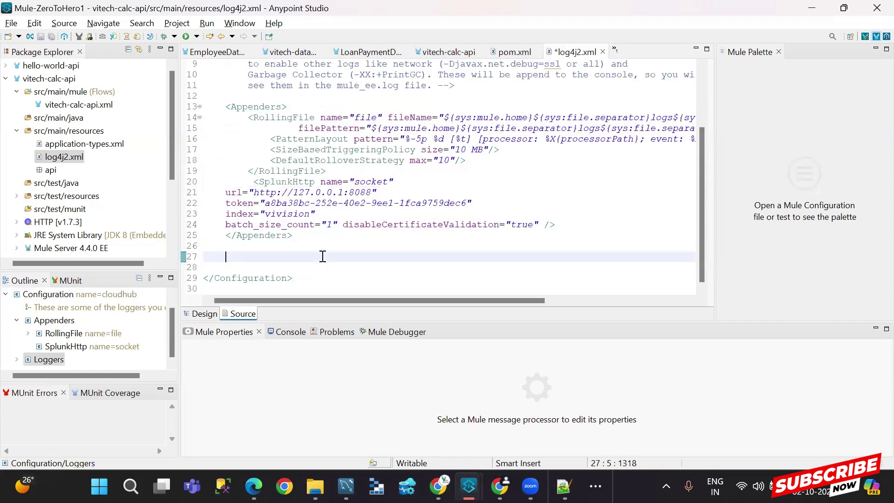
key(ctrl+v)
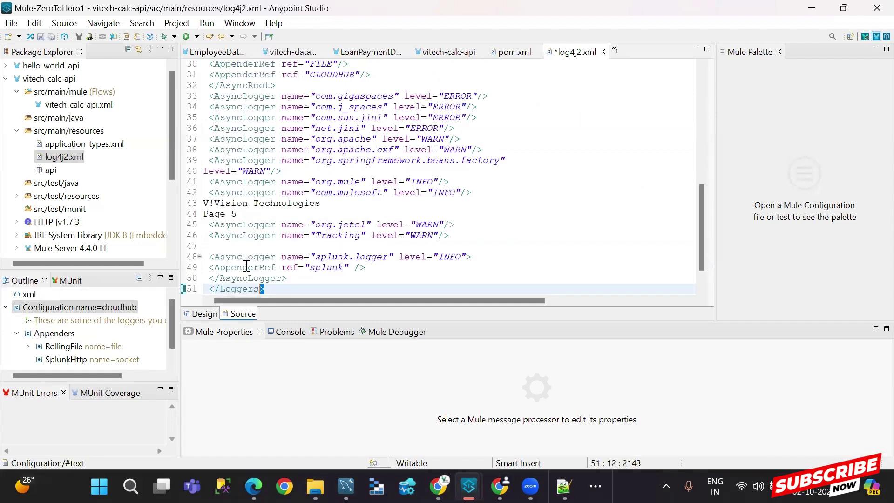
Reformat the pasted block and delete the stray 'V!Vision Technologies' and 'Page 5' PDF lines.
drag(266, 289, 187, 126)
scroll(186, 126, up, 1)
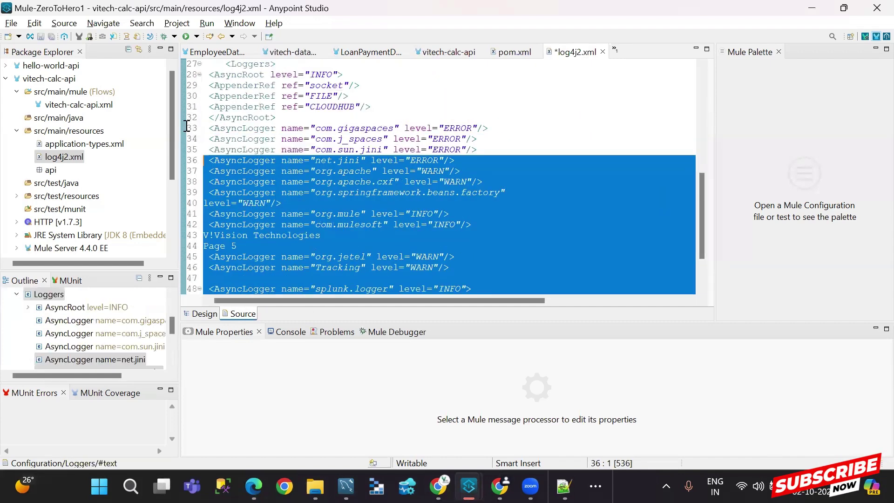
scroll(187, 125, up, 2)
drag(186, 126, 214, 126)
key(ctrl+shift+f)
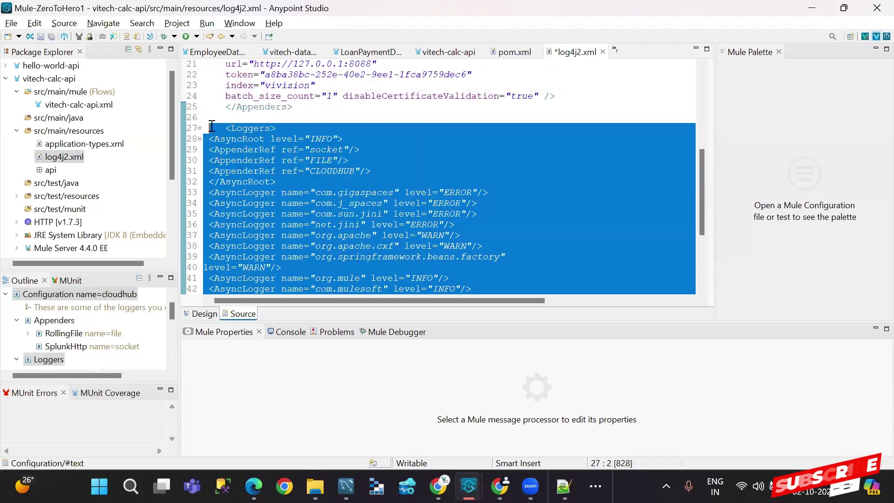
scroll(322, 165, down, 4)
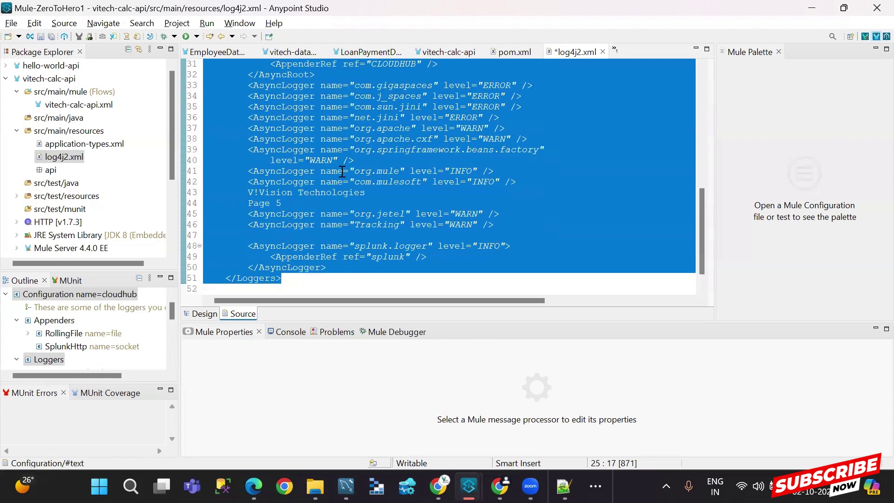
click(299, 202)
shift+click(232, 192)
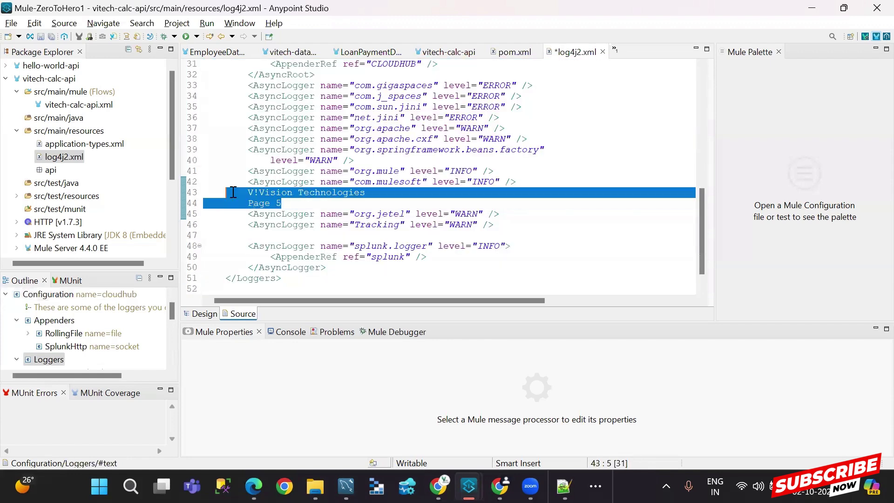
key(Delete)
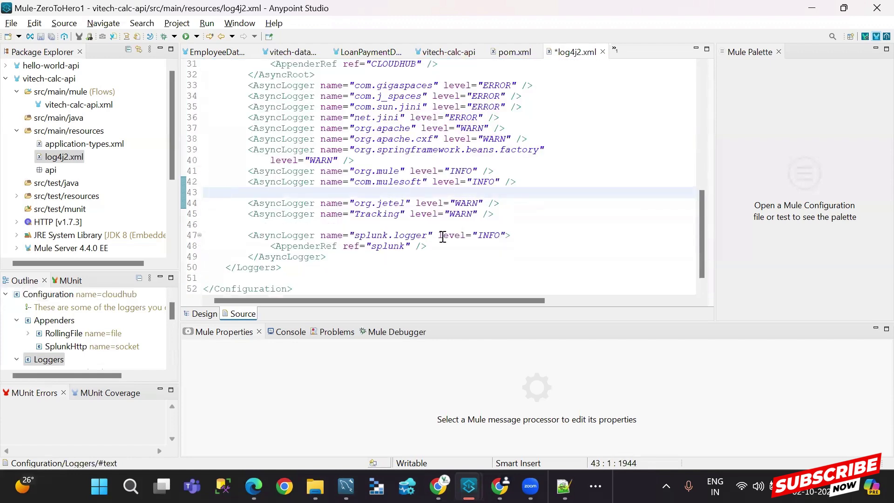
Check the splunk.logger AsyncLogger on line 47, then open the vitech-calc-api flow.
double_click(272, 235)
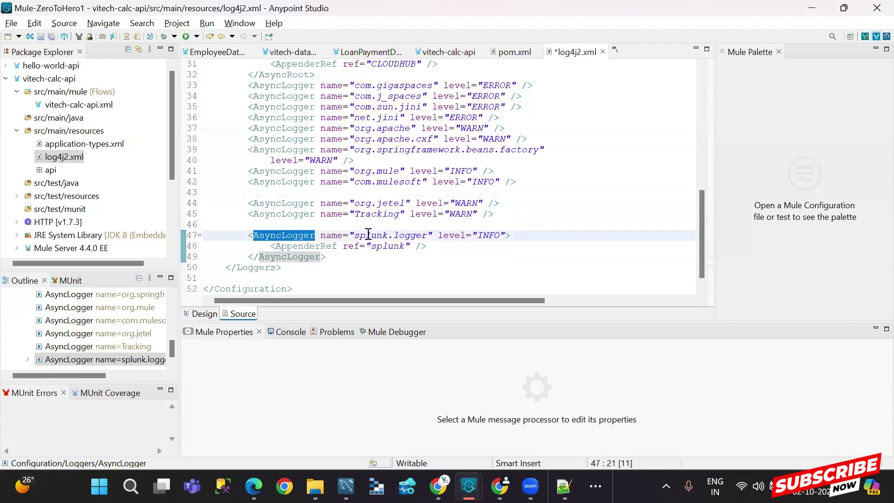
drag(355, 236, 427, 235)
key(ctrl+c)
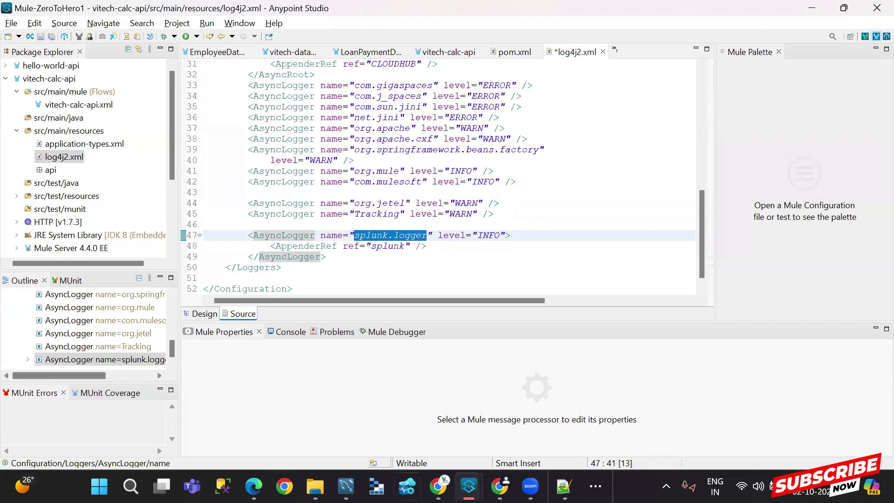
mouse_move(466, 472)
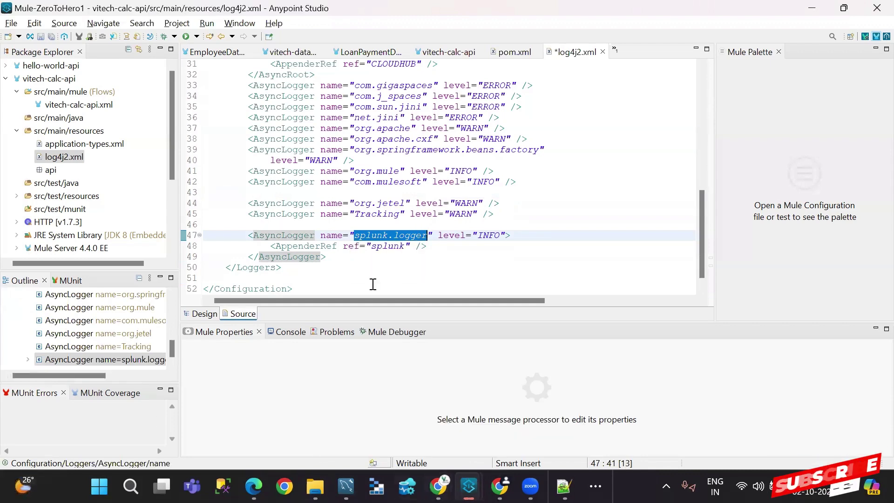
double_click(60, 105)
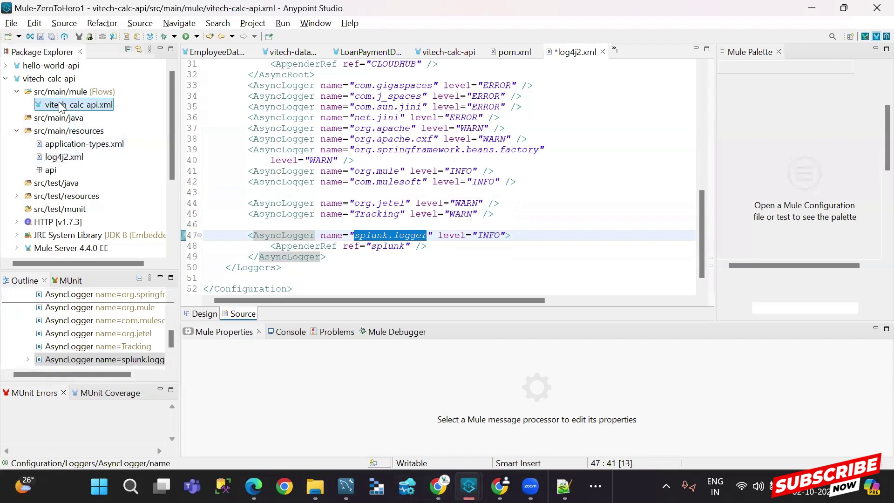
Set the Category of both Logger components to splunk.logger.
click(252, 157)
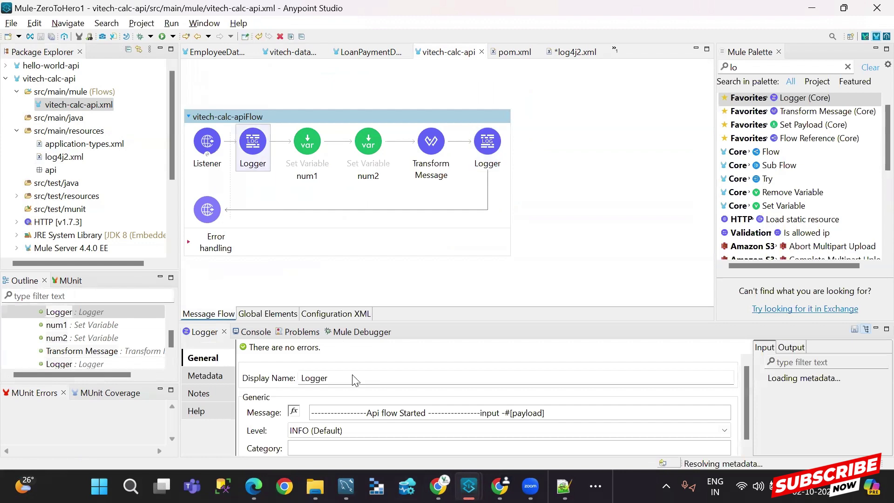
drag(746, 376, 746, 392)
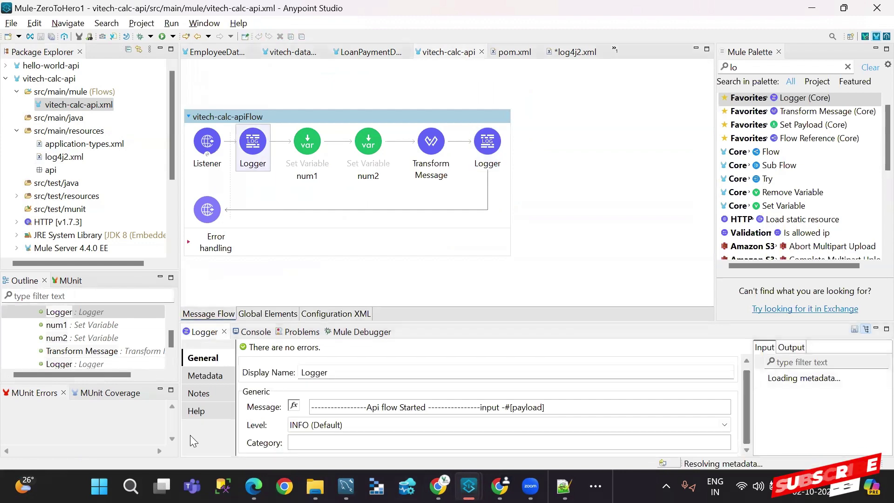
key(ctrl+v)
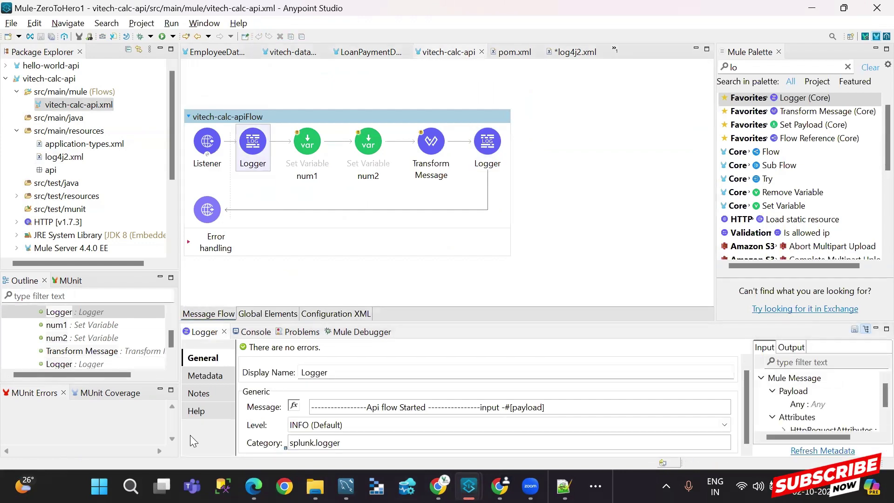
click(484, 154)
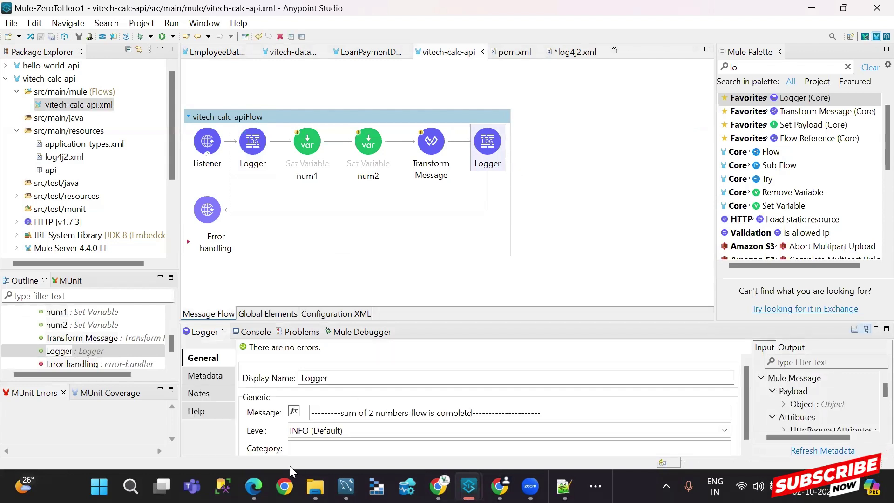
key(ctrl+v)
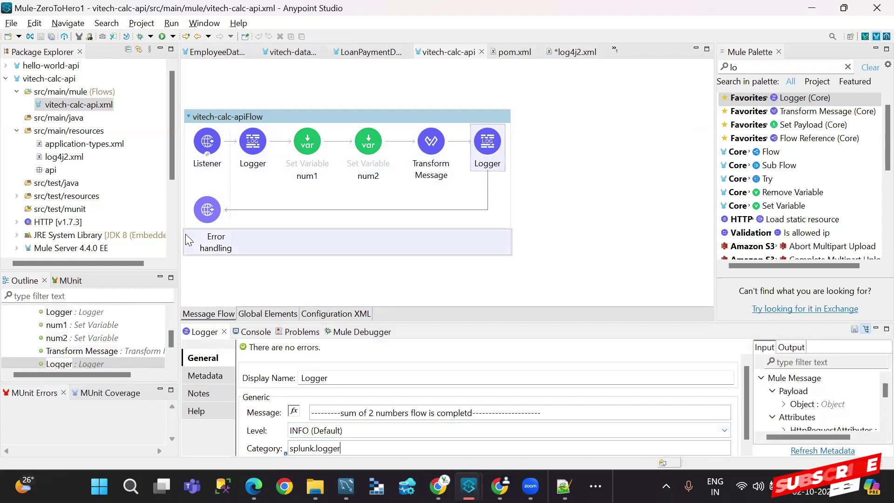
Append #[payload] to the second Logger's message and reopen log4j2.xml.
click(430, 157)
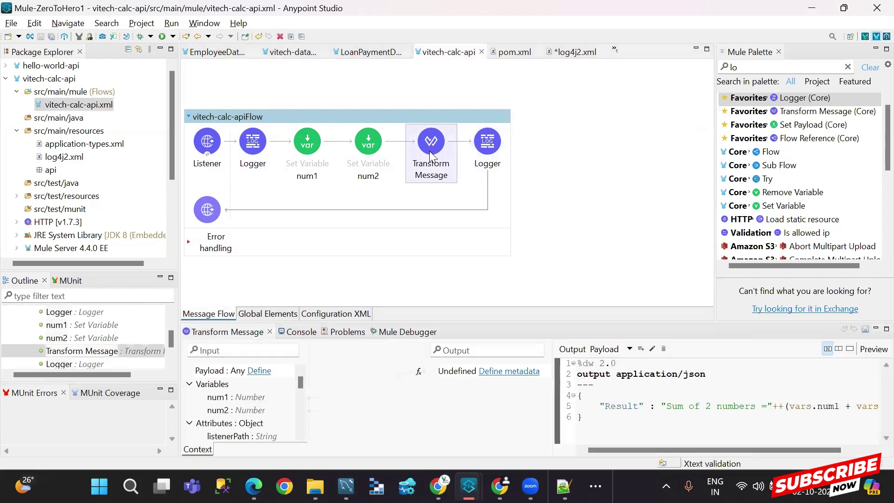
click(489, 149)
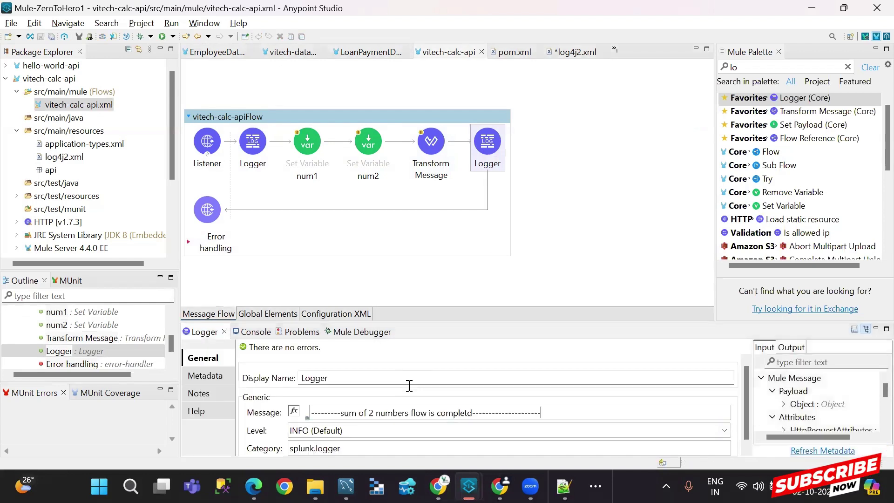
text(#)
double_click(580, 308)
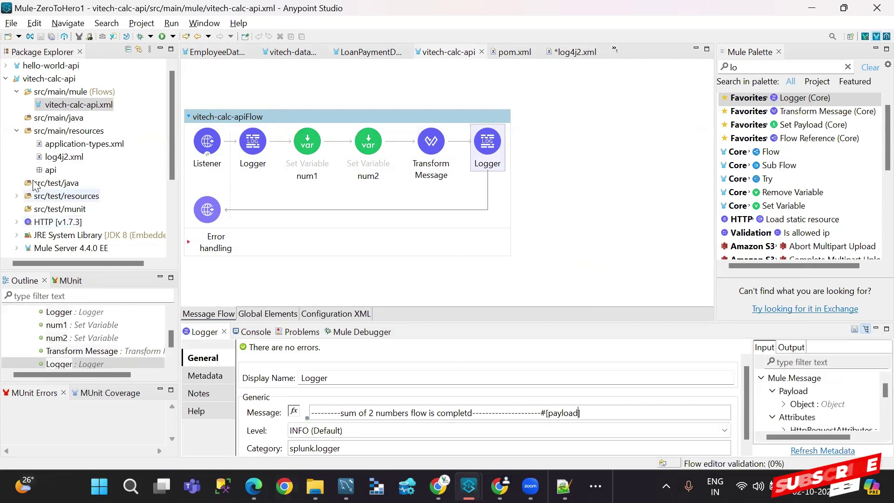
double_click(62, 159)
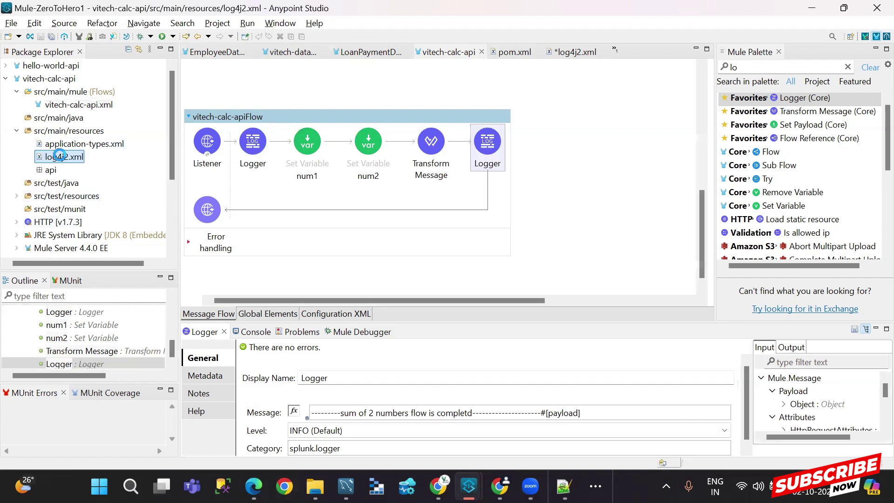
Review the Configuration packages and the SplunkHttp appender's token and vivision index in log4j2.xml.
scroll(437, 160, up, 10)
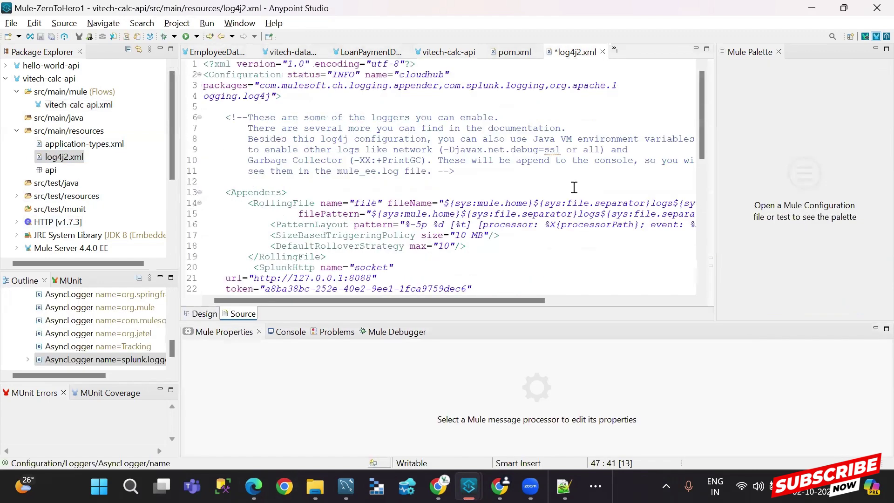
drag(294, 95, 200, 79)
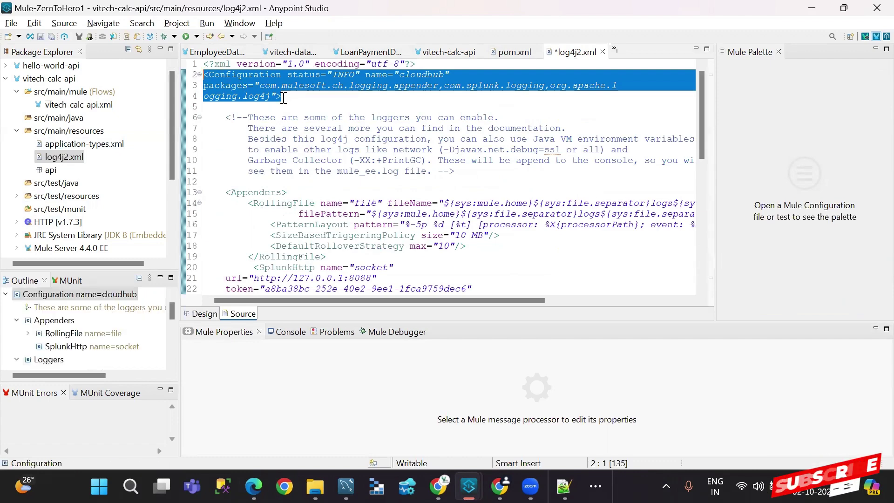
scroll(285, 101, down, 3)
scroll(285, 101, down, 3)
scroll(285, 101, up, 2)
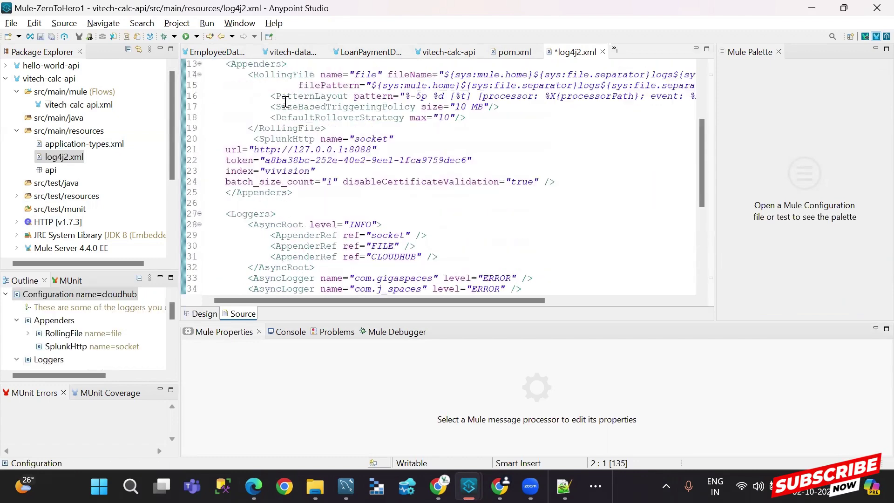
drag(248, 139, 339, 202)
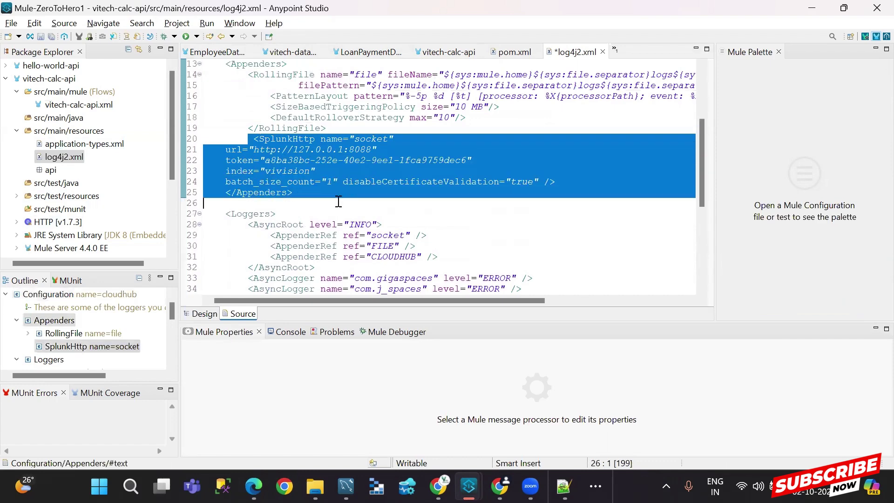
double_click(290, 160)
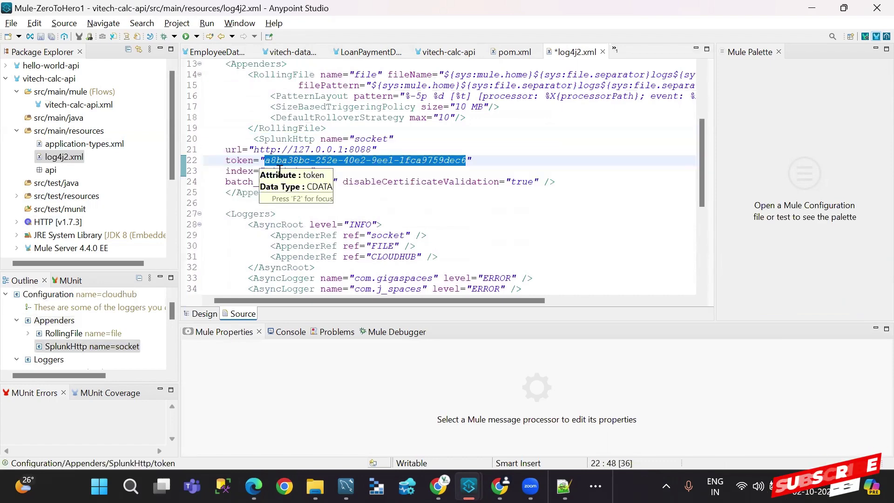
double_click(286, 171)
Review the Loggers section, including the ERROR level on line 34.
scroll(289, 172, down, 4)
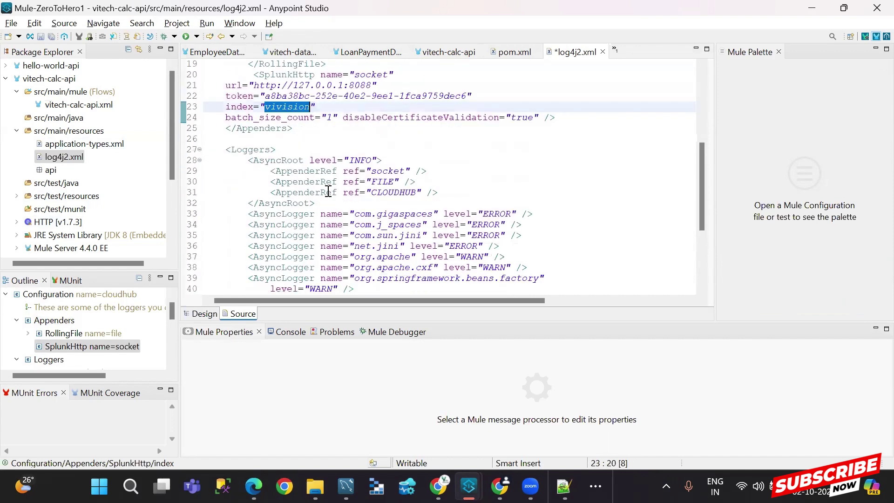
drag(220, 82, 309, 256)
scroll(296, 160, down, 2)
click(493, 98)
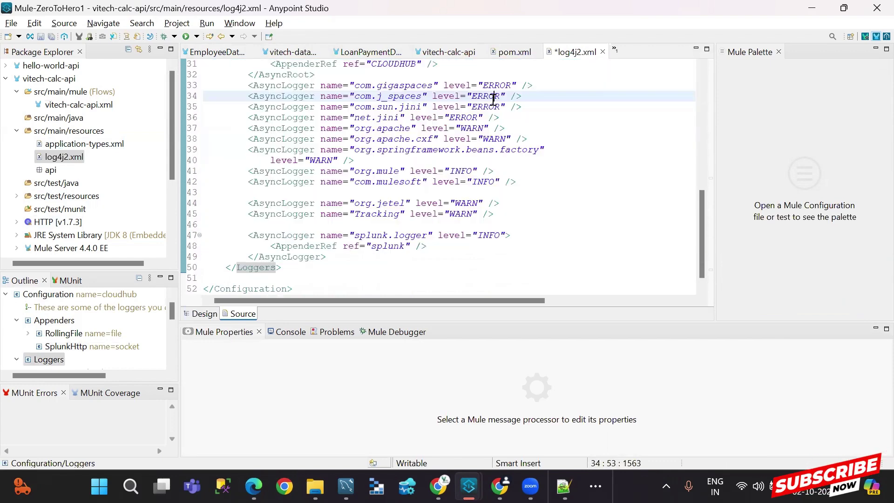
double_click(493, 97)
scroll(491, 119, up, 1)
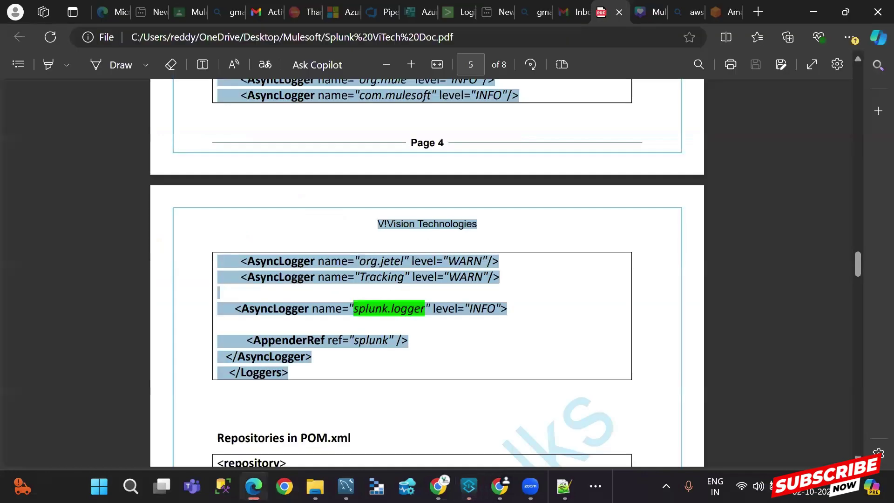
Save log4j2.xml and reopen the vitech-calc-api flow.
click(468, 485)
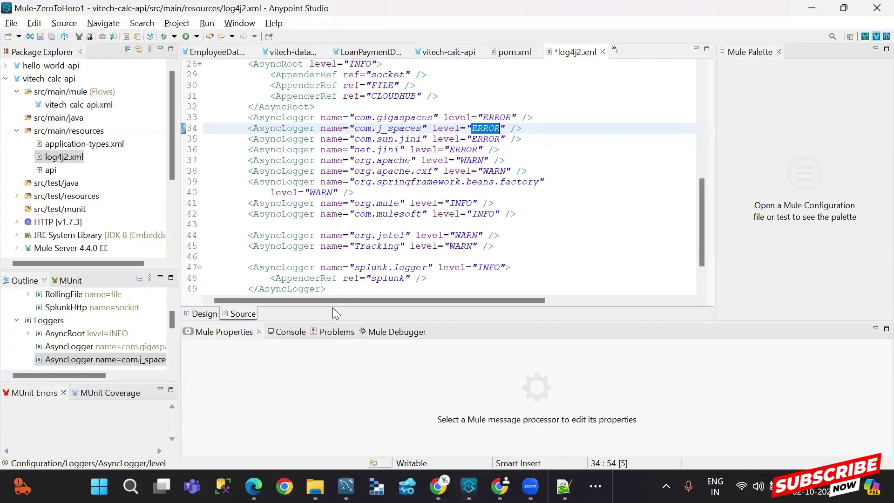
double_click(54, 156)
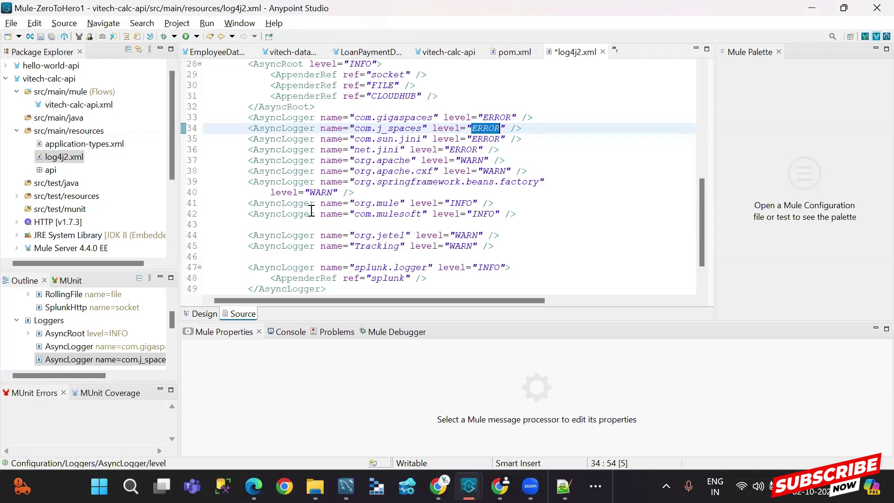
key(ctrl+s)
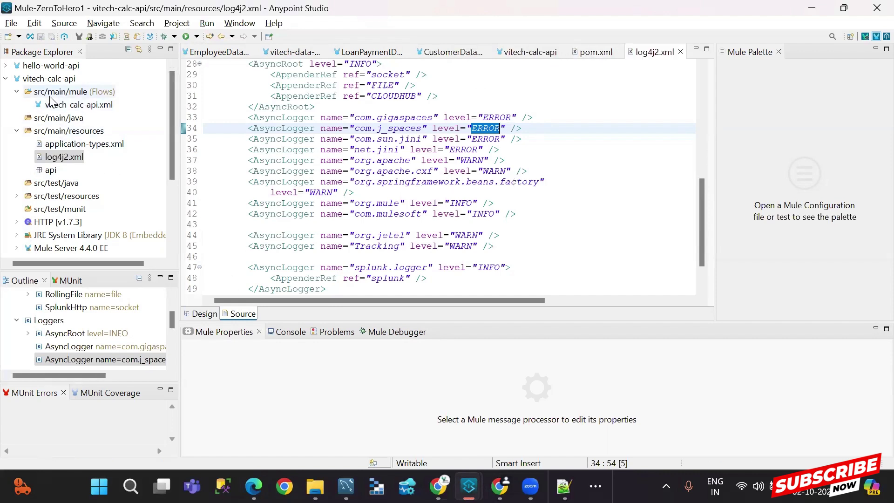
double_click(77, 105)
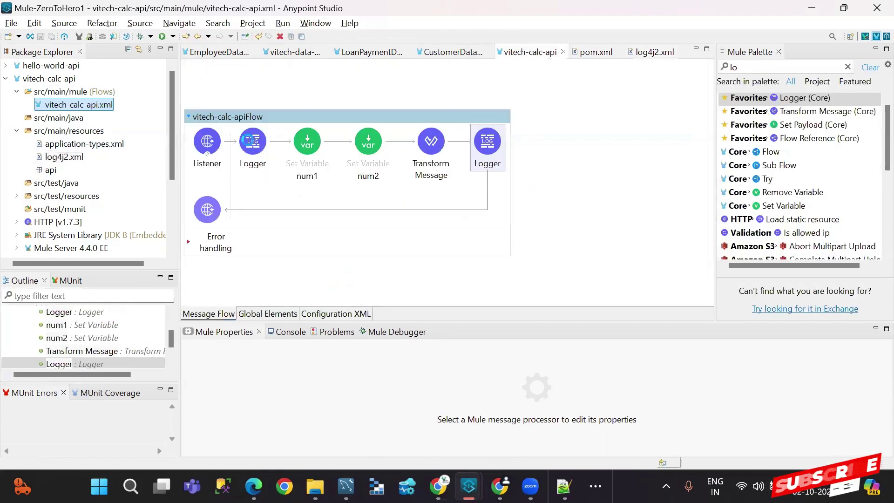
click(251, 144)
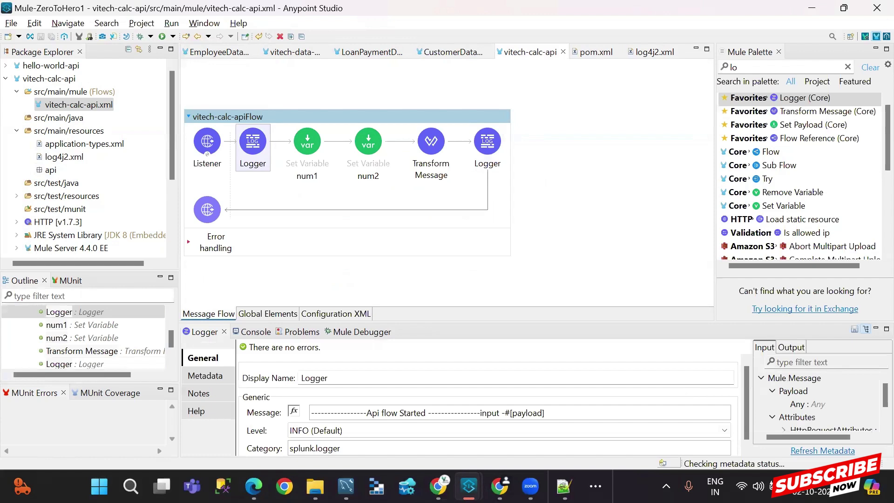
click(346, 430)
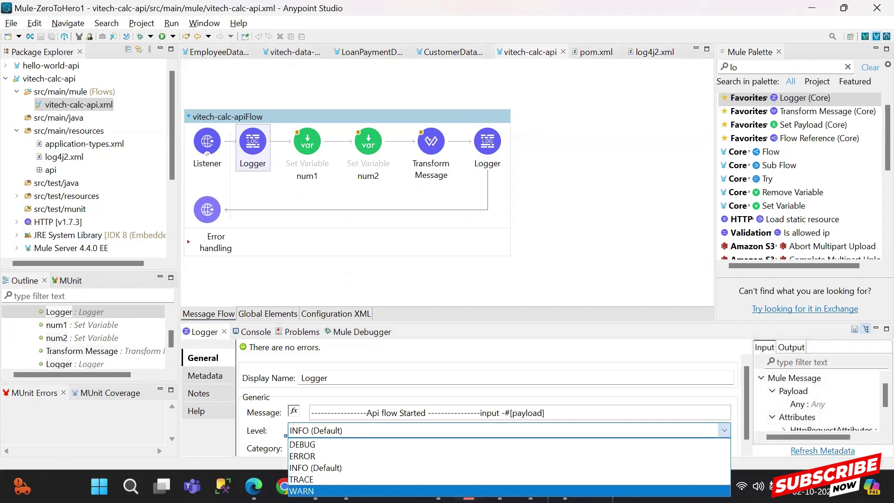
click(302, 468)
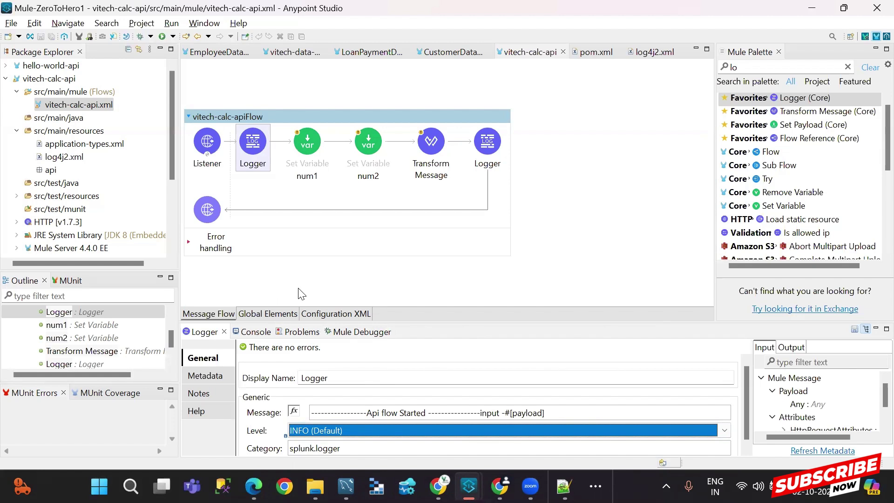
click(586, 117)
right_click(586, 117)
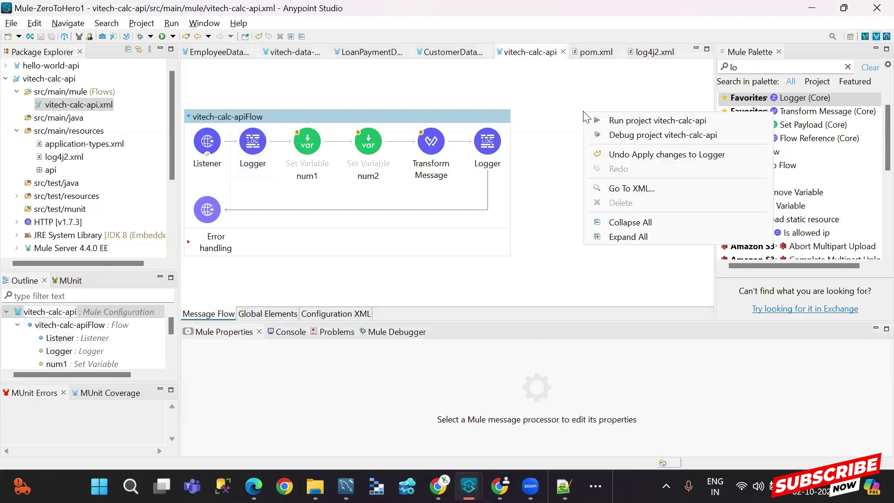
click(617, 122)
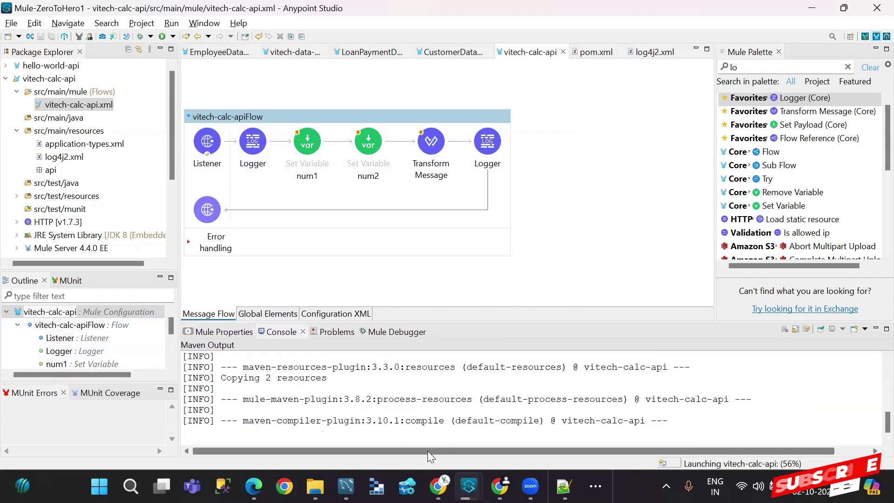
mouse_move(437, 486)
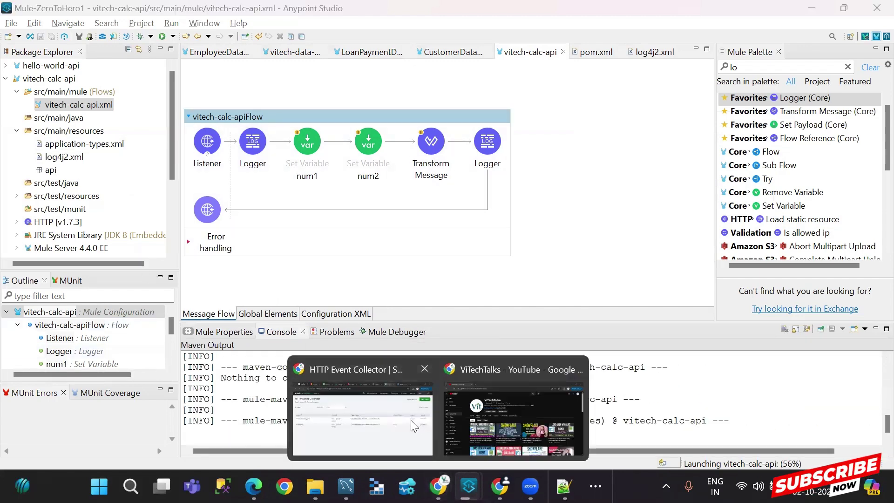
Log out of Splunk through the Administrator account menu.
click(414, 424)
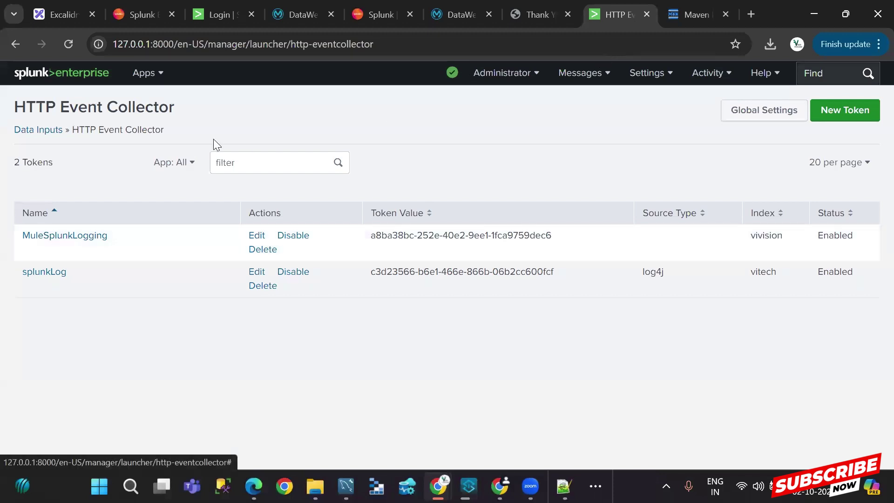
click(392, 43)
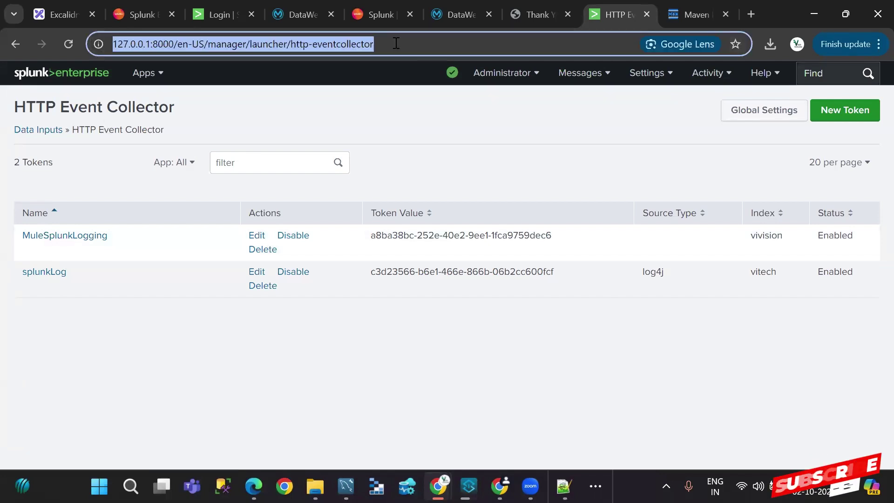
click(393, 44)
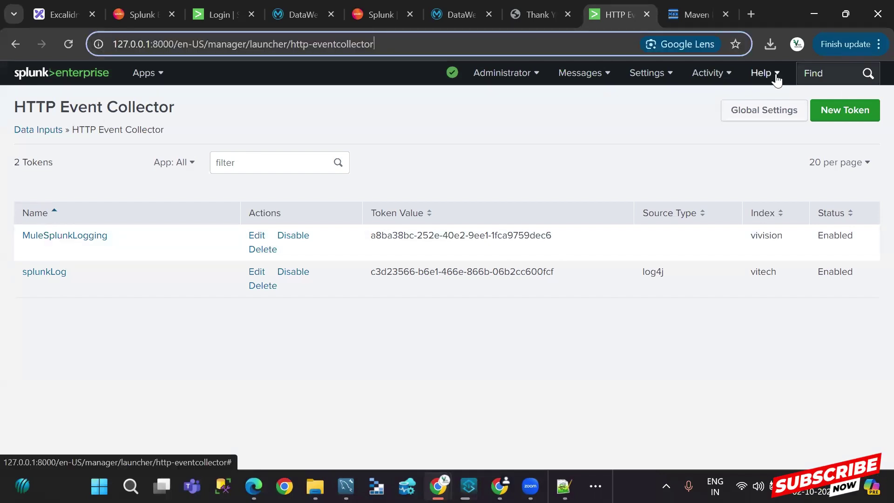
click(536, 76)
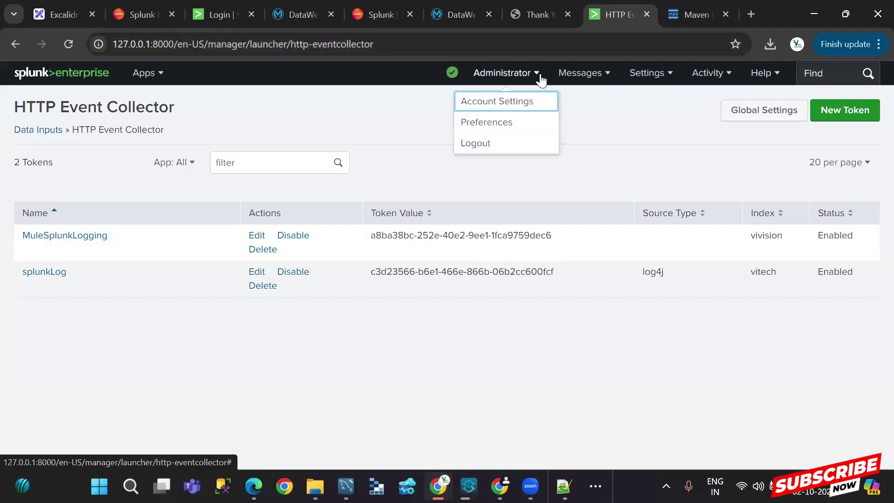
click(490, 146)
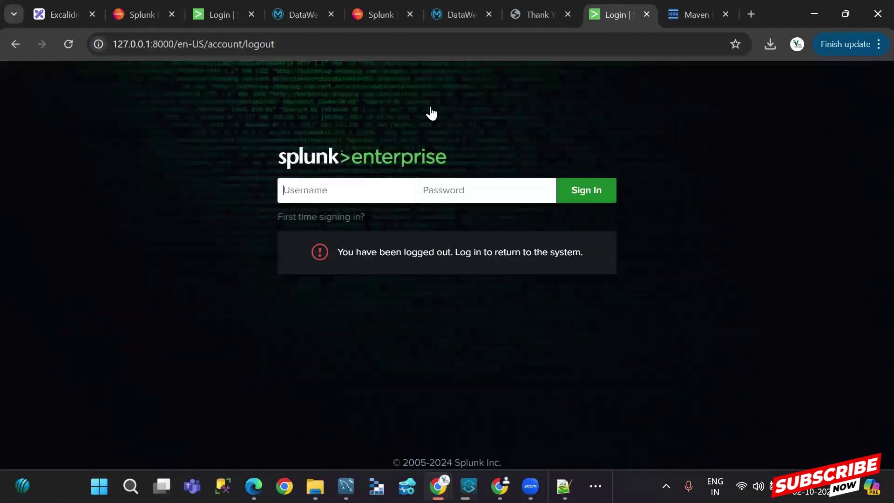
Sign back in to Splunk with the administrator username and password.
click(298, 43)
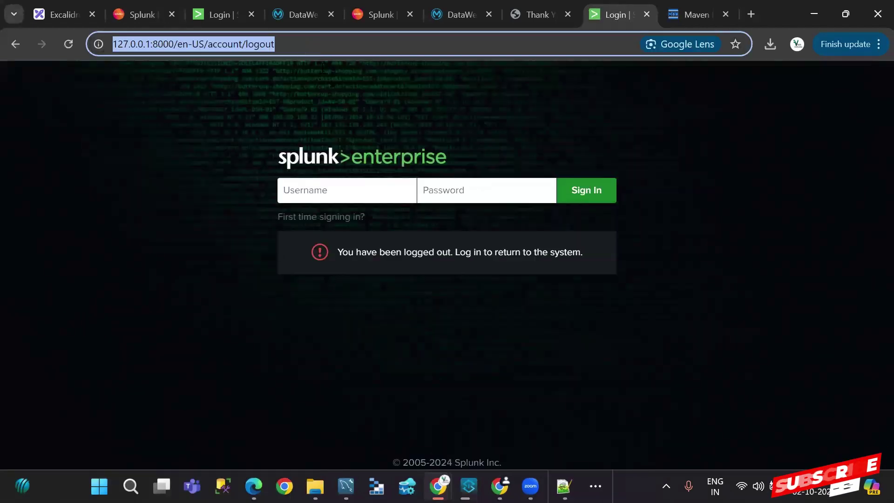
click(347, 190)
text(v)
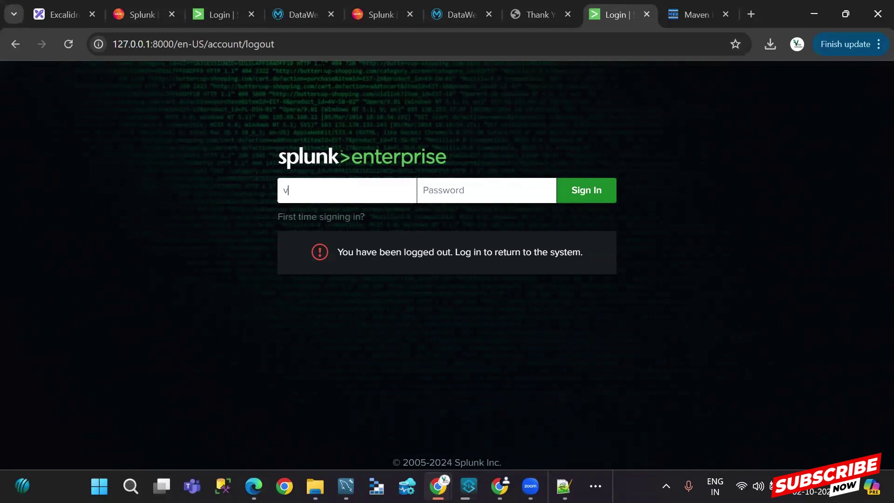
text(itech)
key(Tab)
text(••)
key(Return)
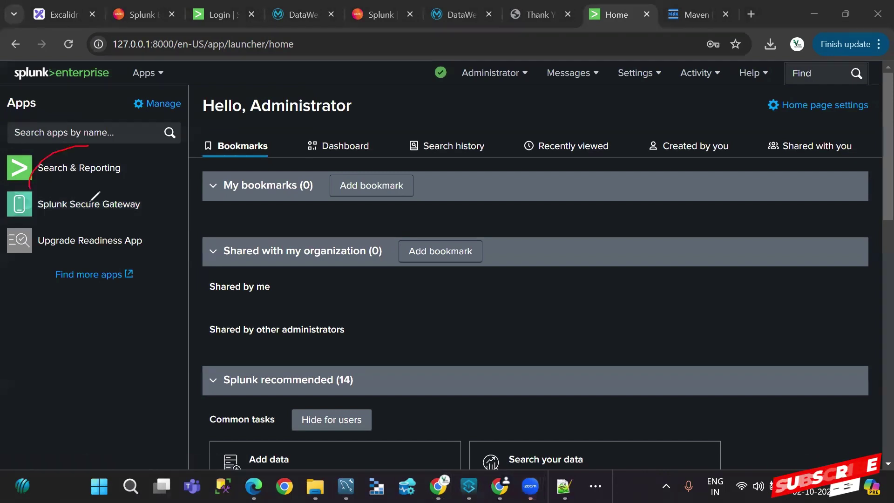
Open the Search & Reporting app from the Apps list.
drag(88, 147, 29, 188)
drag(94, 192, 75, 138)
drag(144, 175, 197, 166)
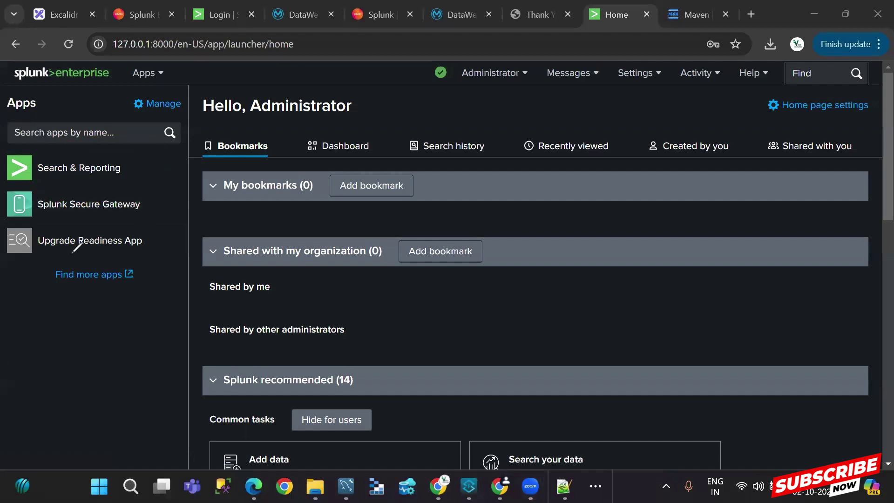
click(77, 170)
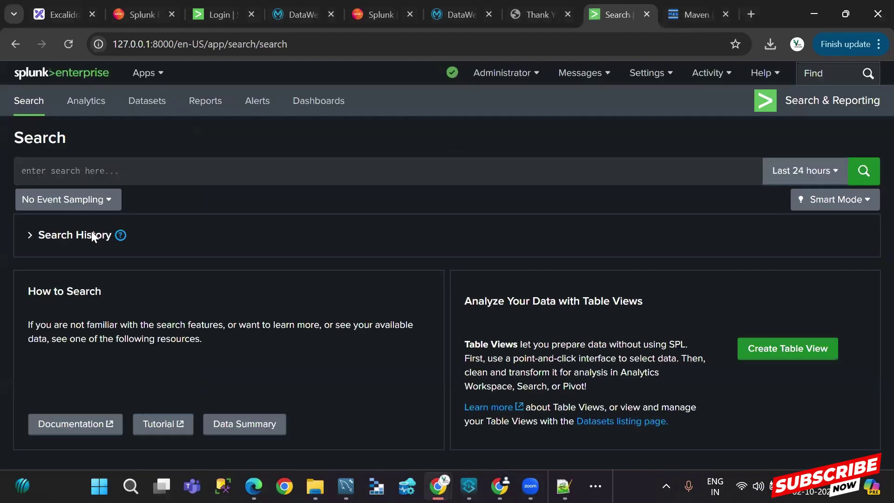
Run the search index="vivision" and confirm the Last 24 hours range returns 0 events.
click(49, 169)
text(in)
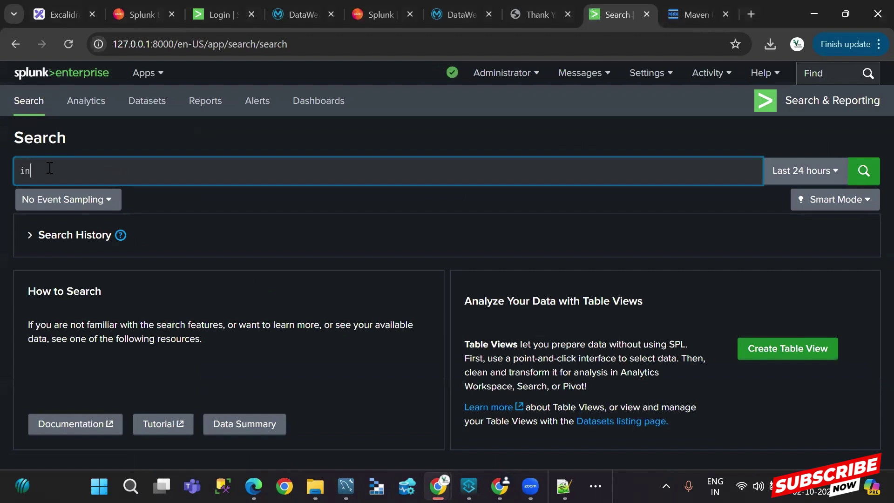
text(dex=")
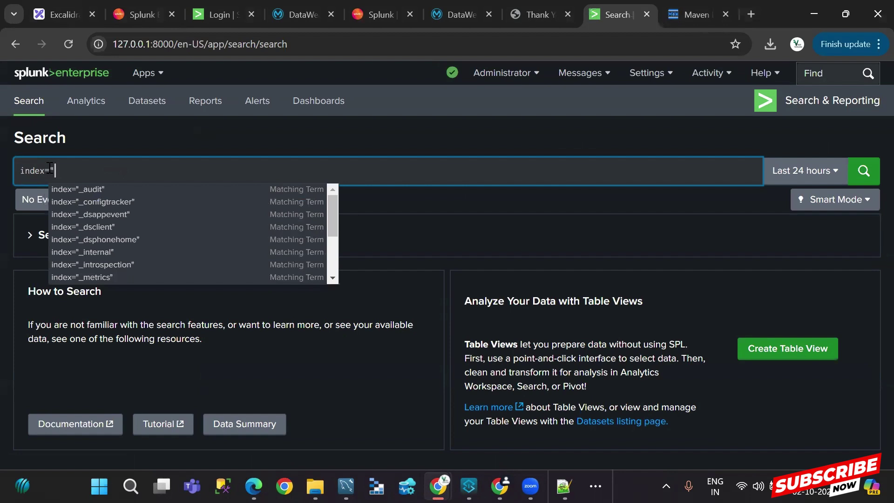
text(viv)
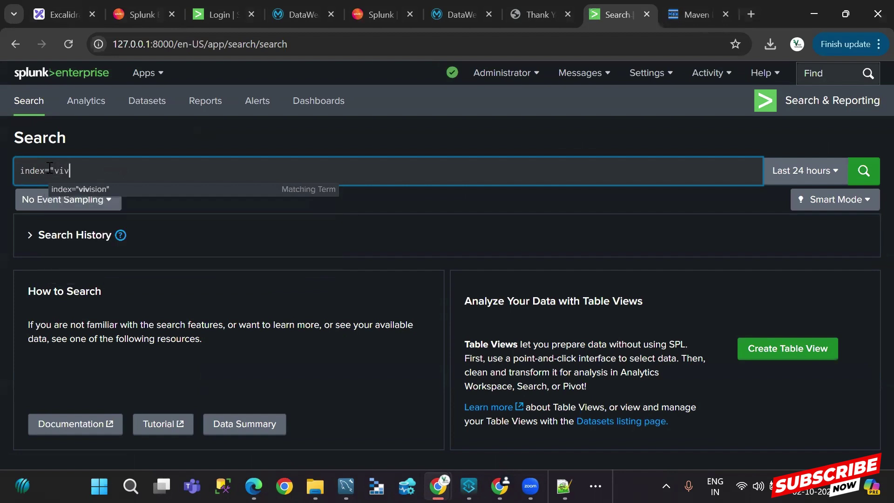
click(90, 191)
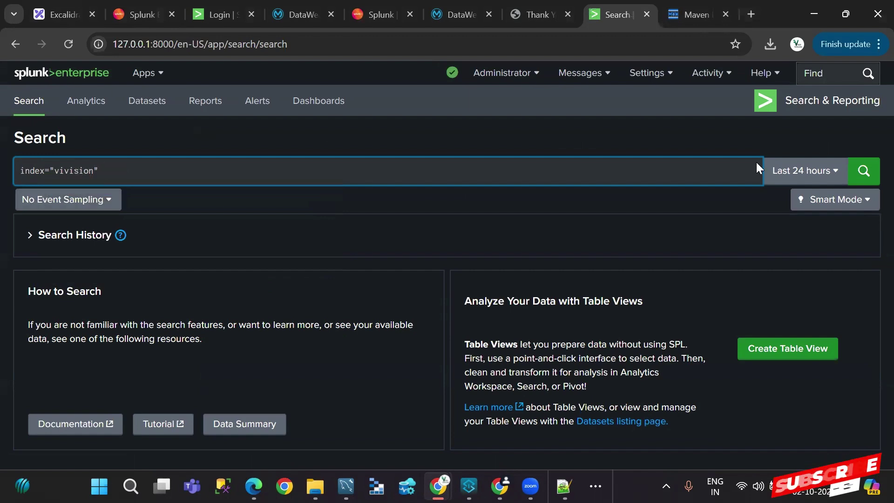
click(863, 171)
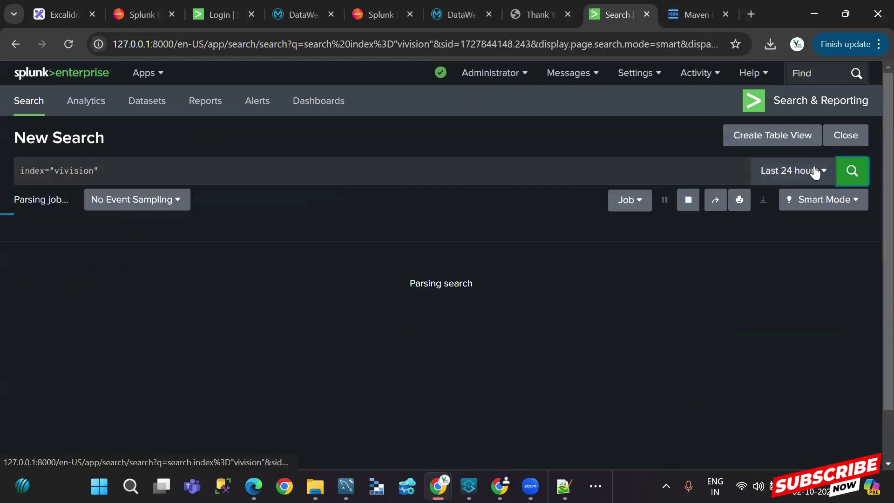
click(805, 170)
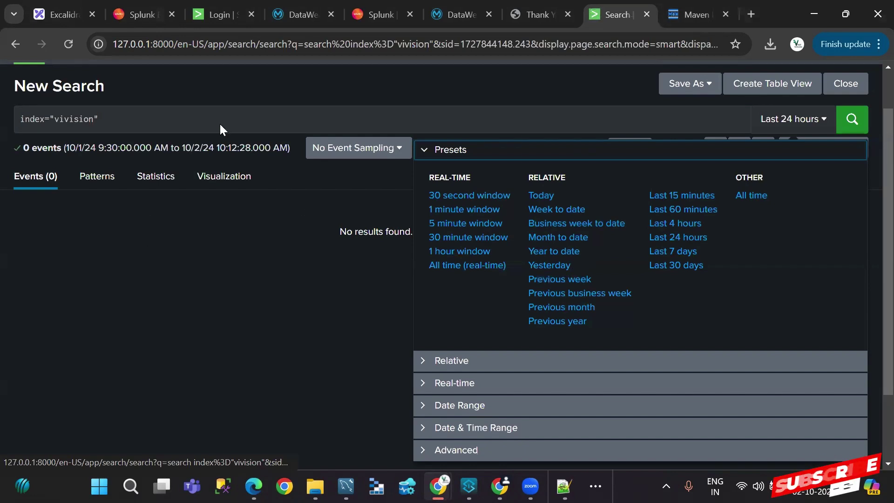
click(98, 120)
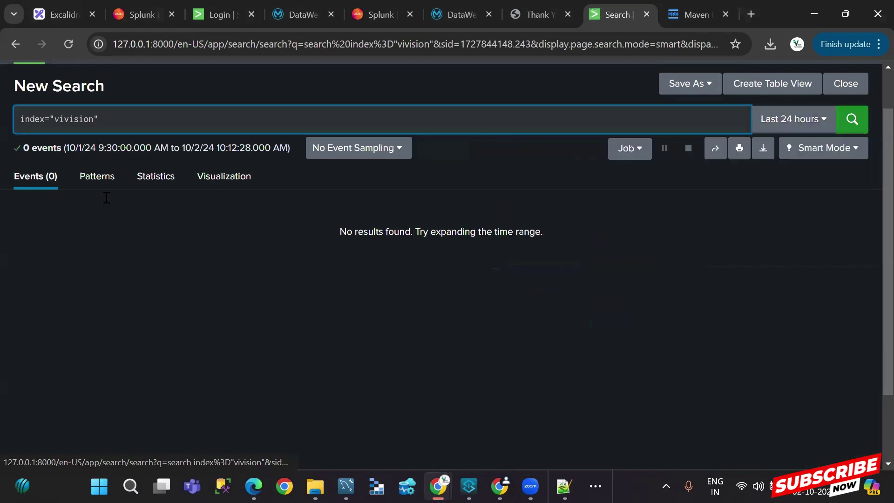
Return to the Anypoint Studio window, then find Postman through Windows Search and launch it.
mouse_move(469, 486)
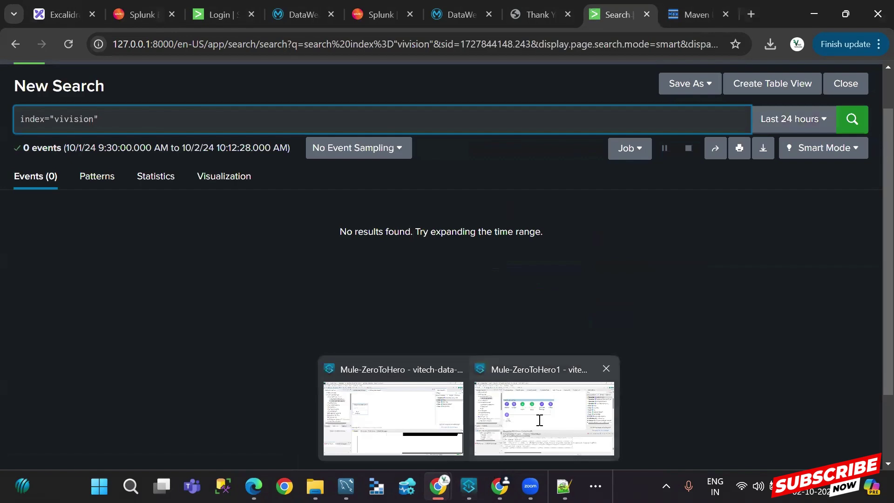
click(541, 420)
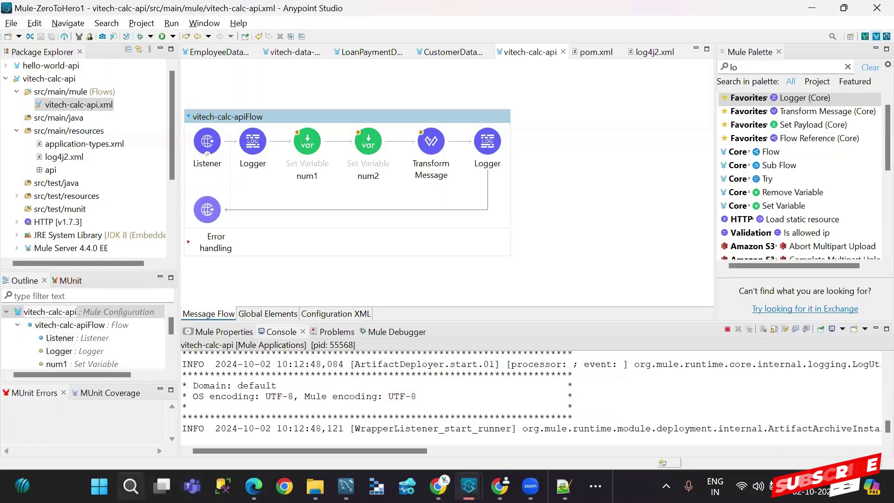
click(130, 486)
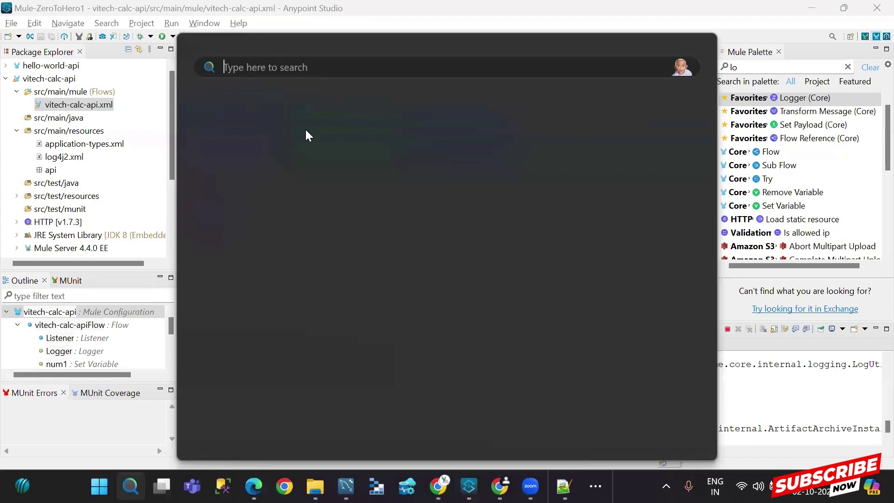
text(o)
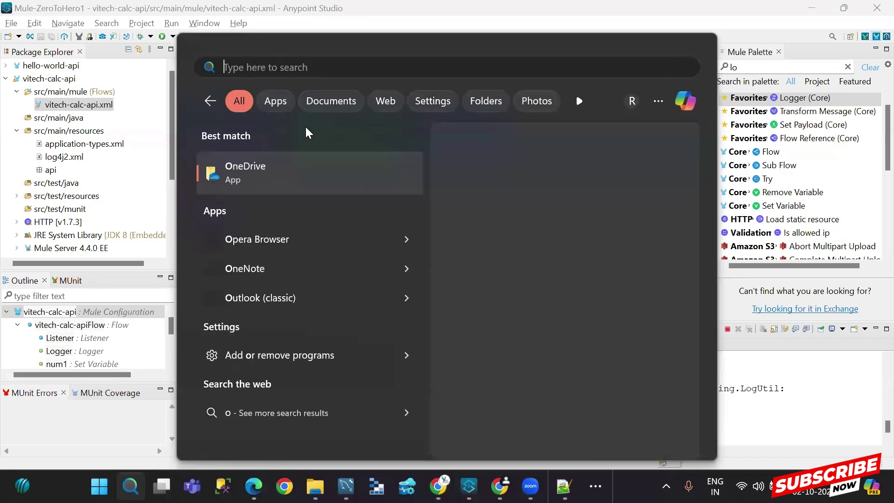
text(post)
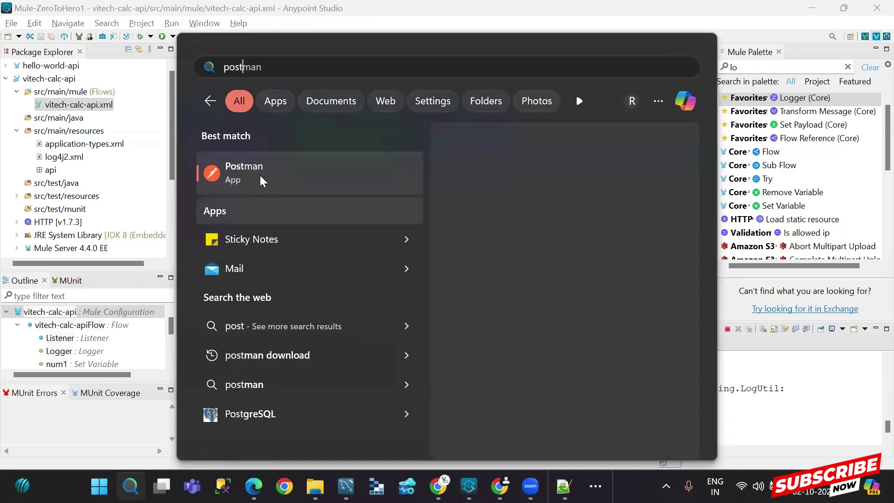
click(263, 179)
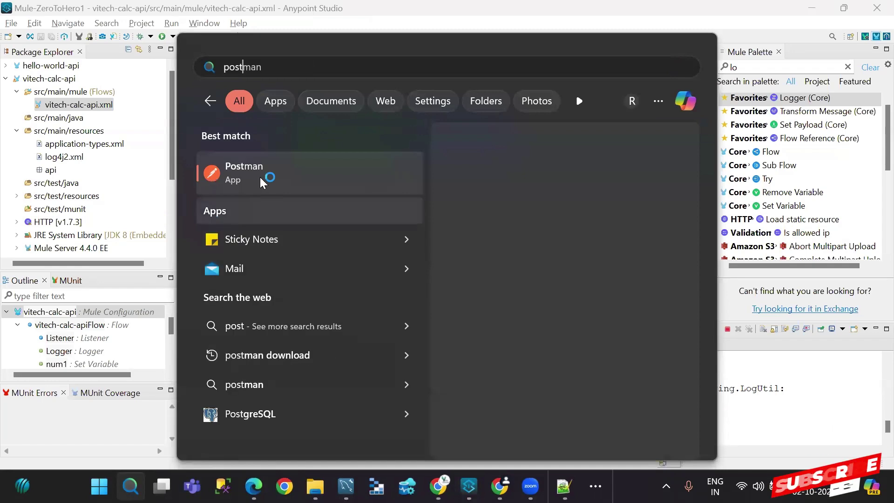
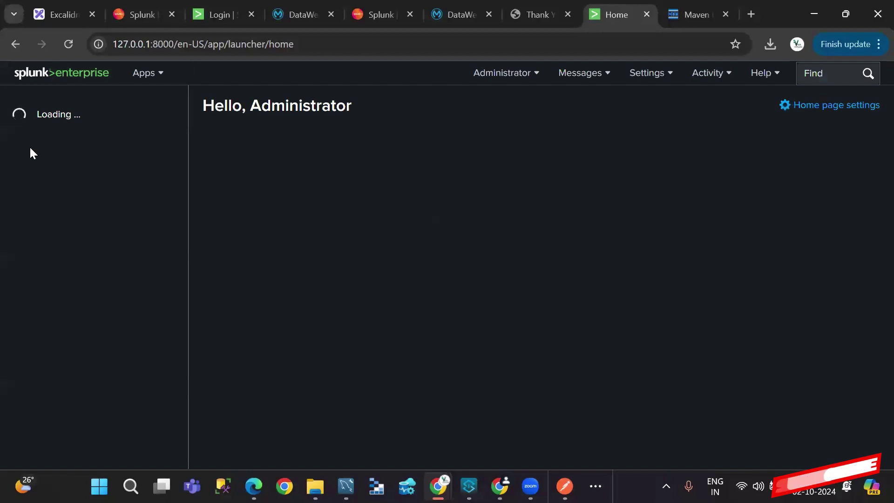
In Search & Reporting, search index="vivision" over the Last 24 hours to list its 64 events.
click(83, 172)
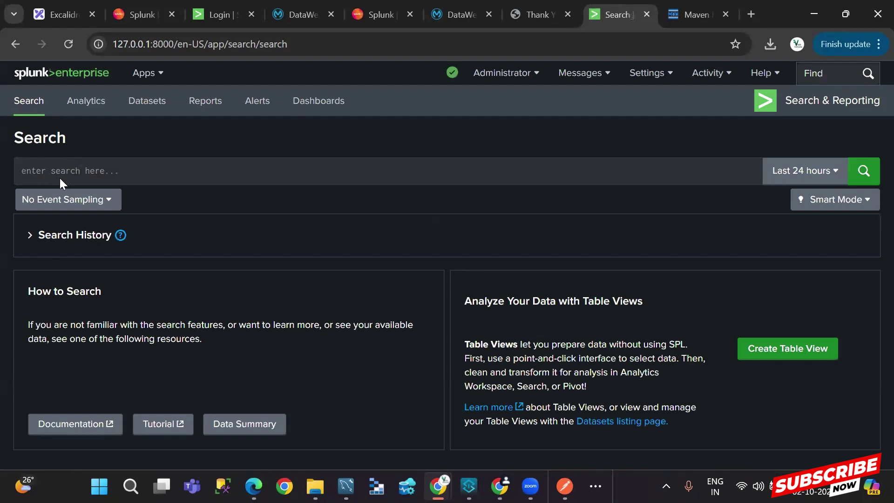
click(64, 172)
text(index)
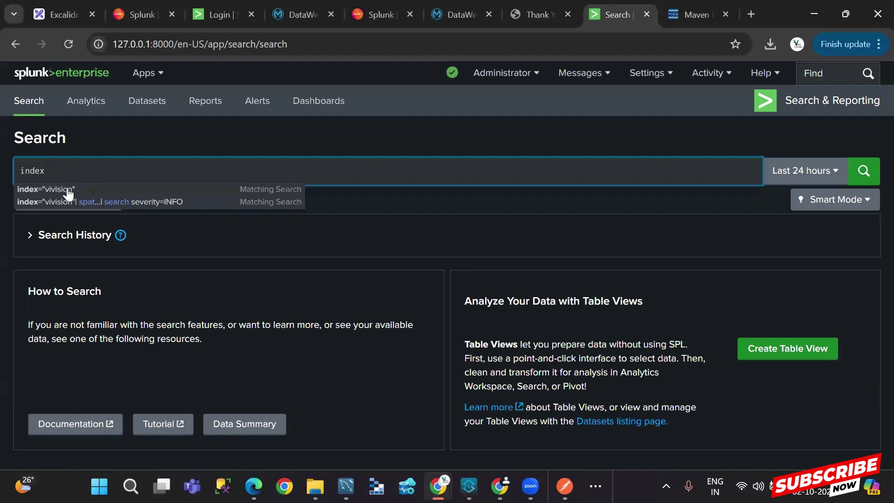
click(68, 192)
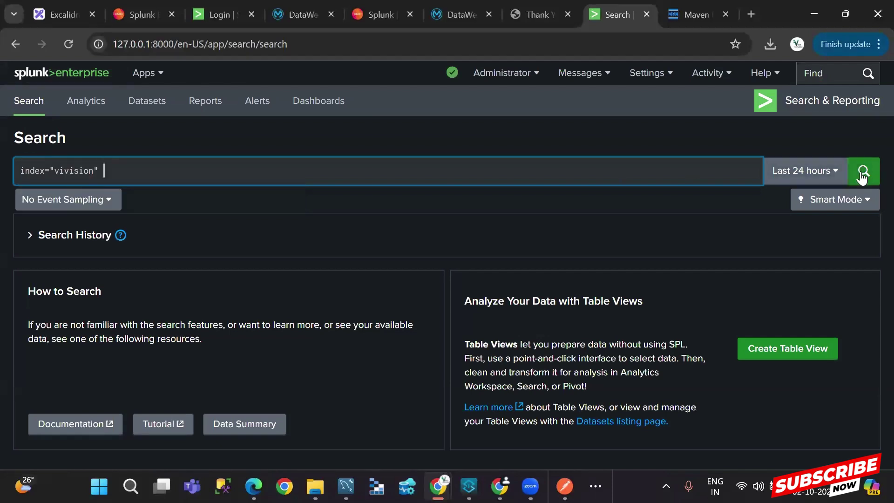
click(839, 176)
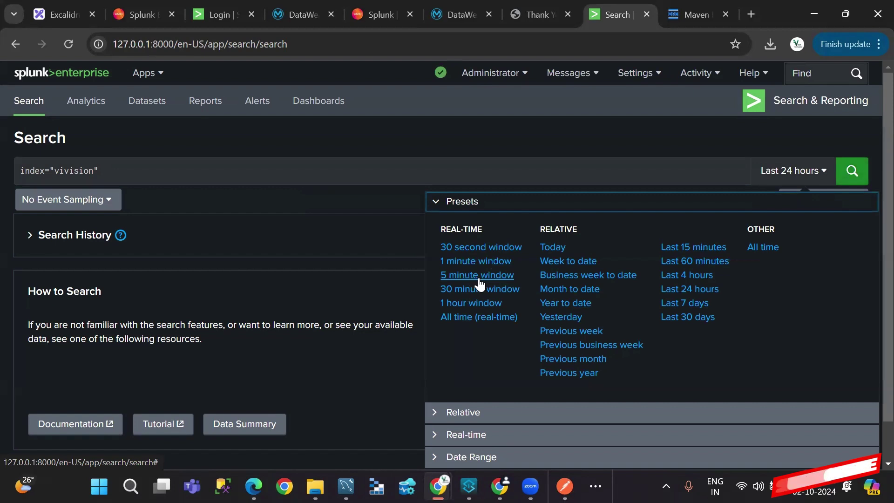
click(852, 175)
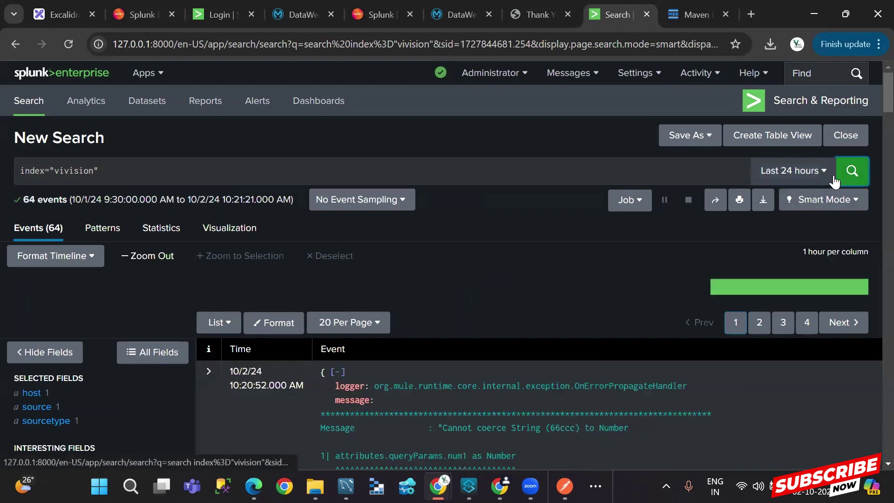
Scroll through the first event and select its coercion error message text.
scroll(437, 359, down, 1)
scroll(439, 360, down, 1)
triple_click(440, 367)
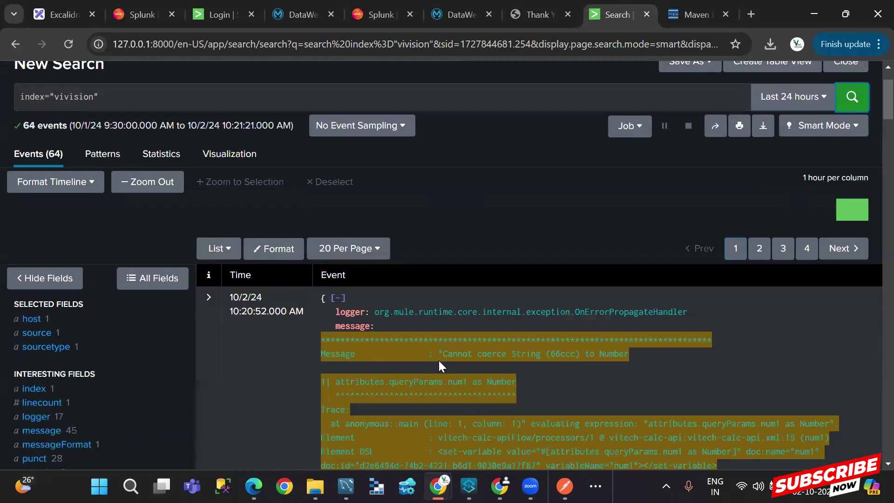
scroll(529, 298, down, 2)
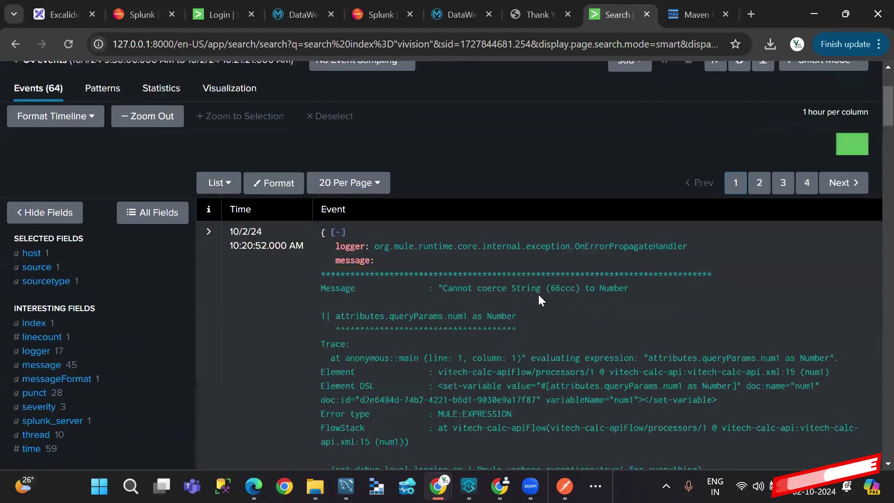
scroll(589, 293, down, 4)
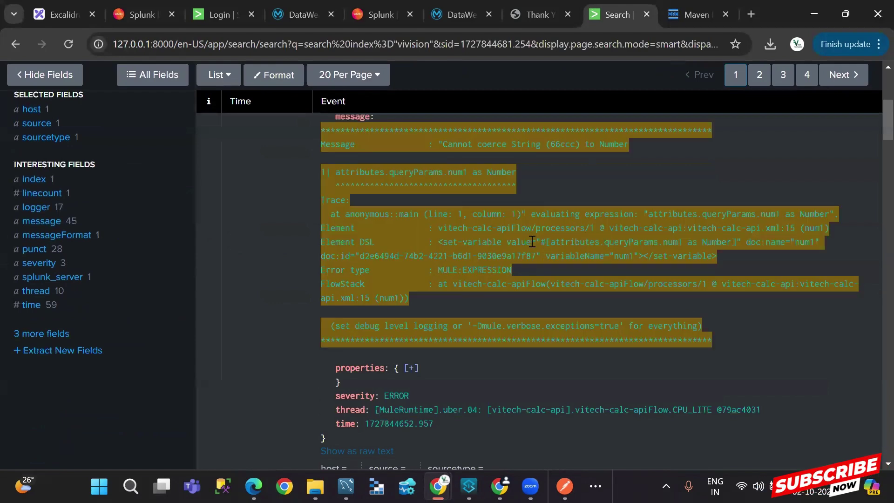
scroll(537, 254, down, 2)
scroll(538, 254, up, 2)
Select the event's lines from attributes through Trace, then add its ERROR severity value as a filter.
click(547, 270)
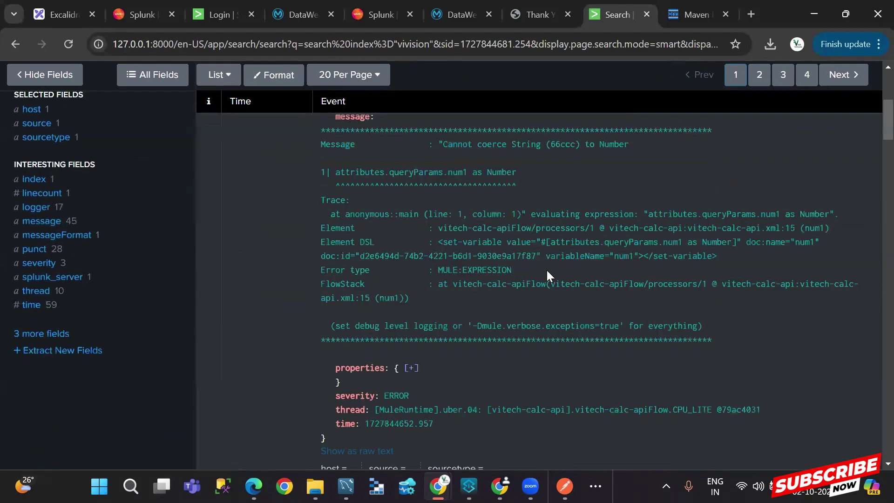
triple_click(416, 182)
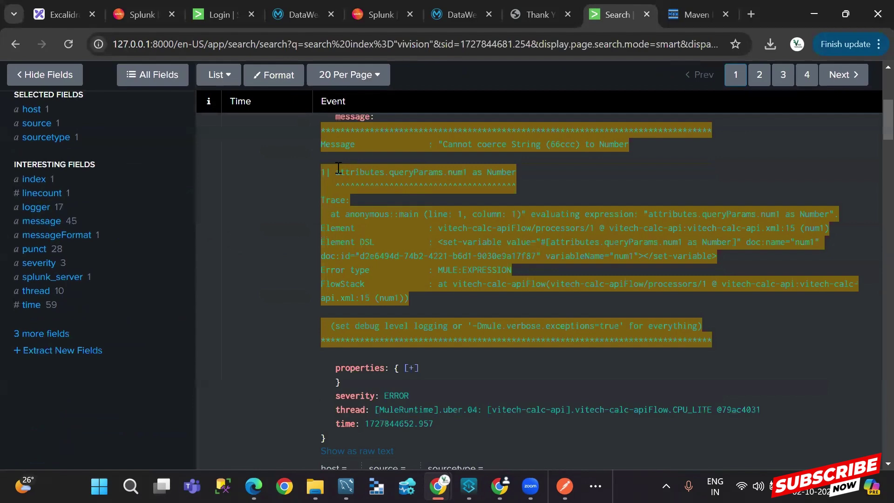
mouse_move(338, 172)
mouse_down()
mouse_move(504, 201)
mouse_move(545, 227)
mouse_up()
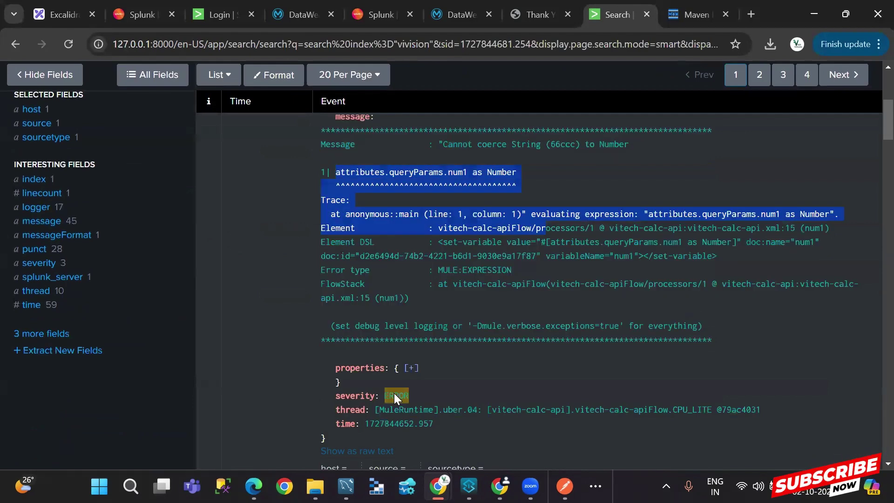
click(396, 396)
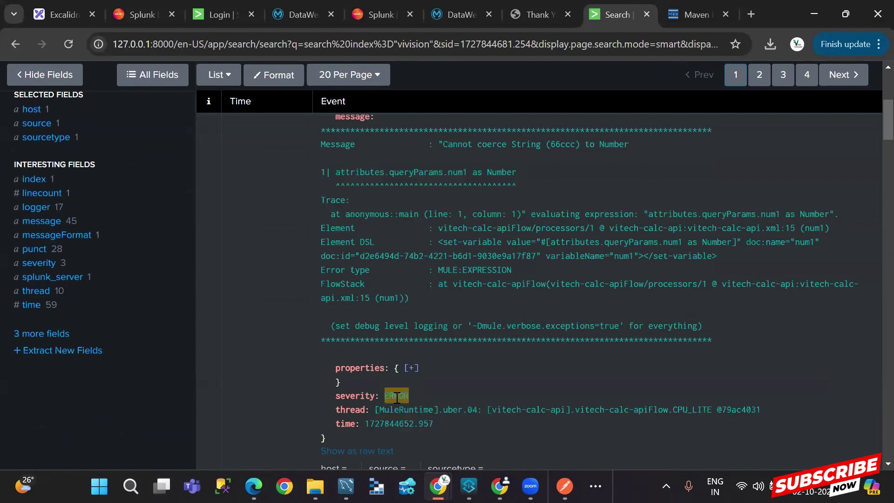
click(396, 396)
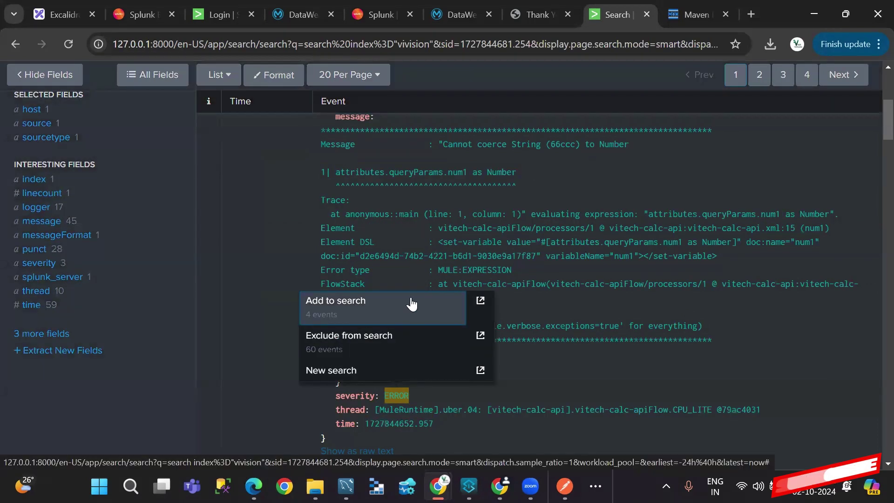
click(358, 305)
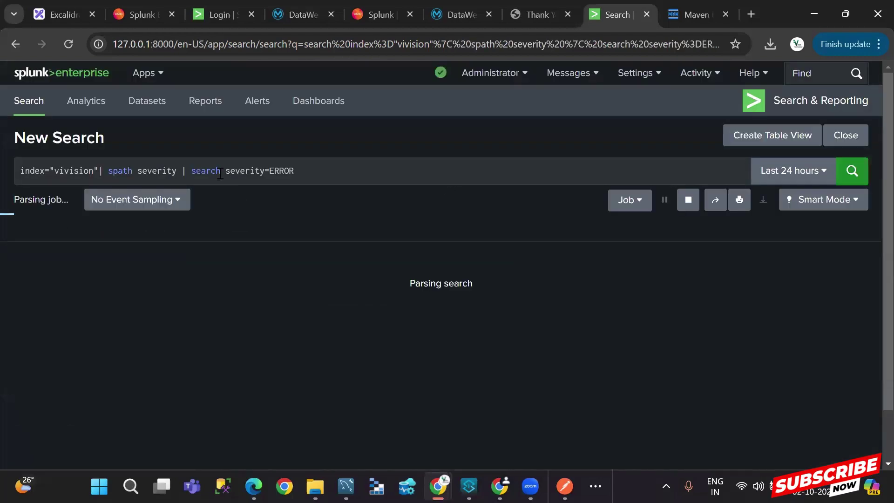
Run the ERROR-filtered search, then drop 'spath severity' from the query and rerun it.
click(854, 175)
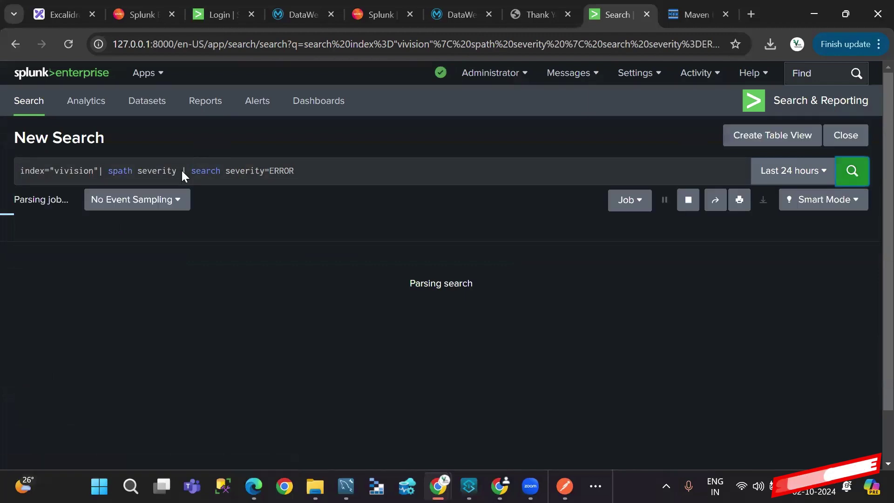
drag(186, 170, 108, 170)
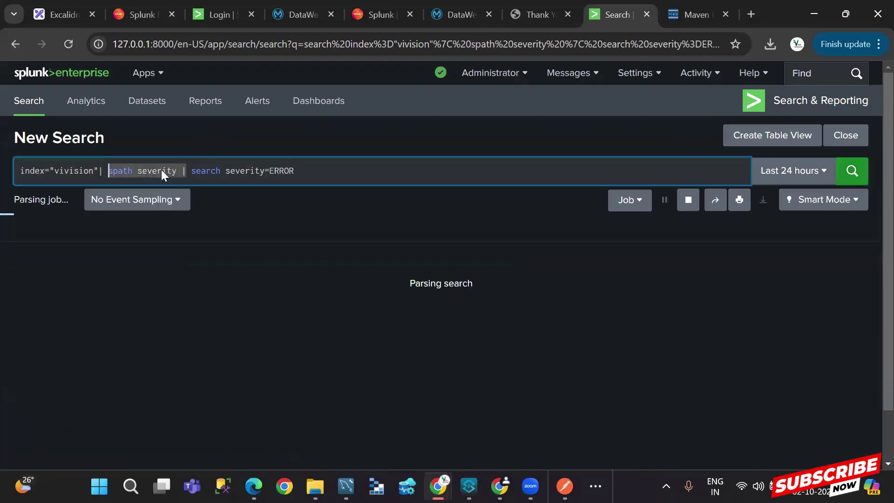
key(BackSpace)
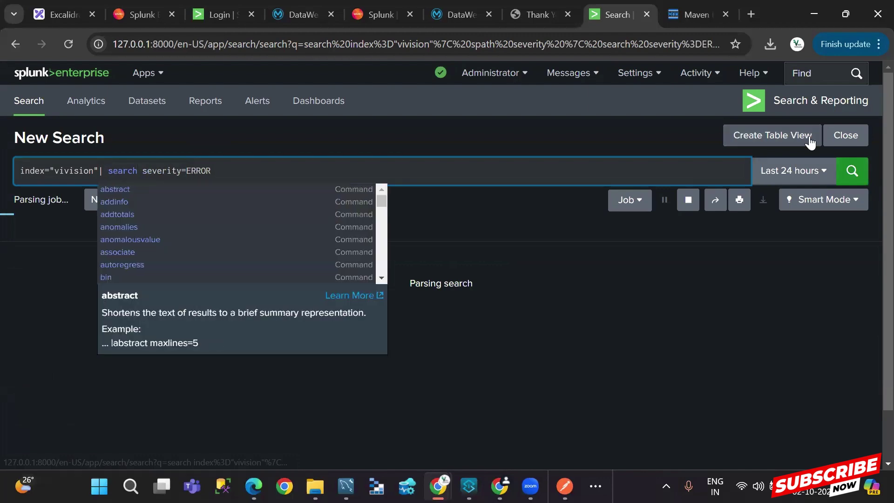
click(848, 174)
click(847, 175)
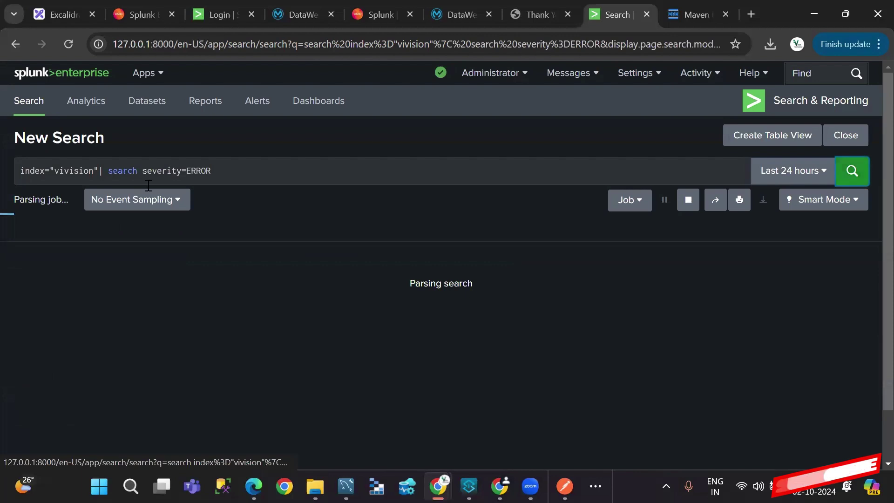
Clear the query and begin an index="vitech" search, then erase the vitech name.
click(118, 170)
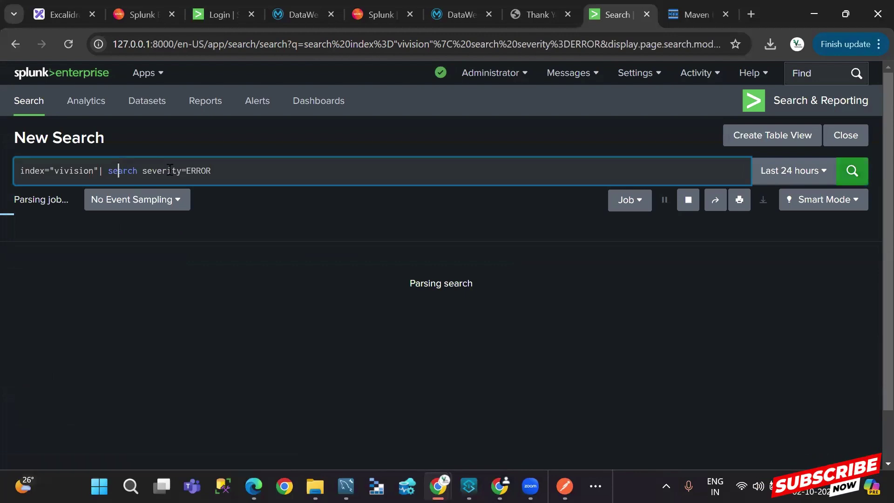
drag(213, 170, 14, 170)
key(ctrl+c)
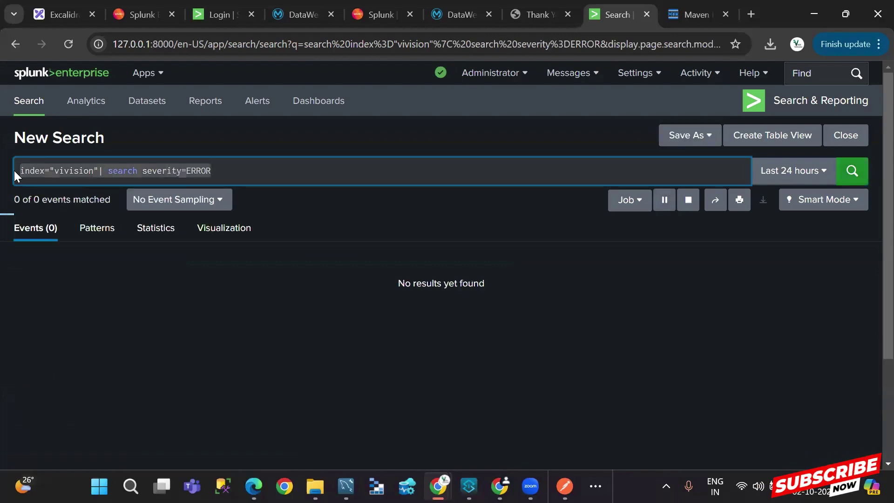
key(BackSpace)
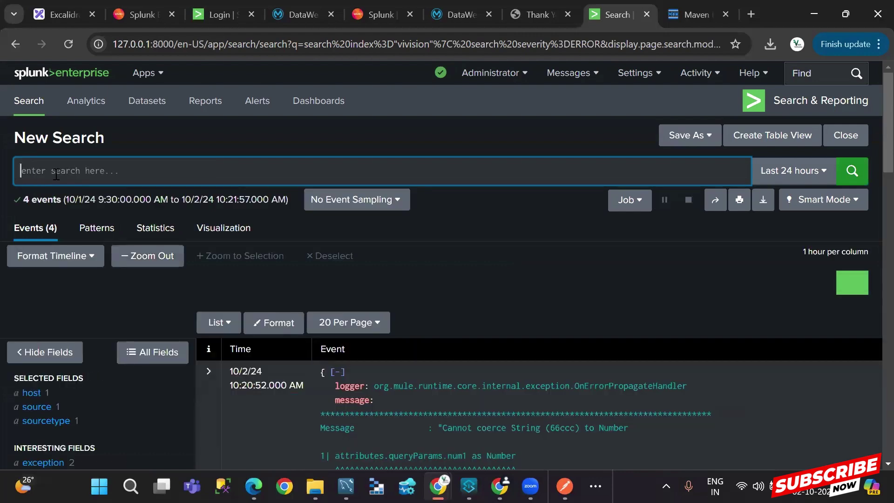
text(index)
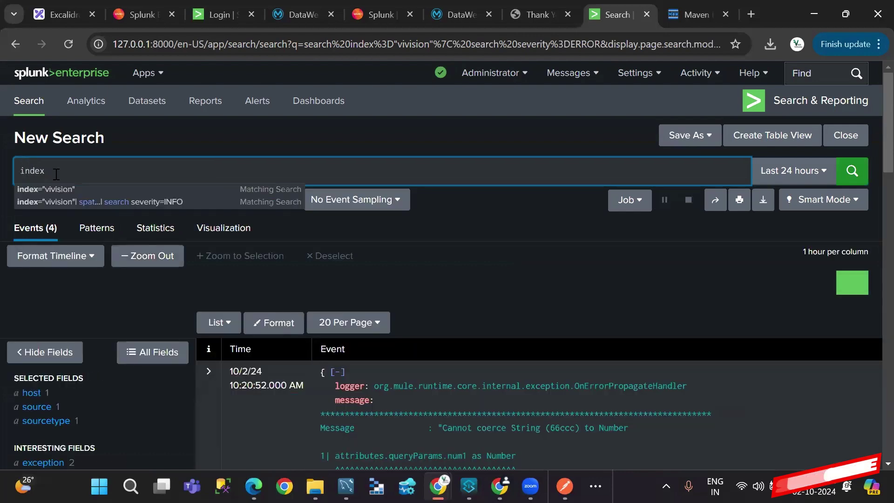
text(=)
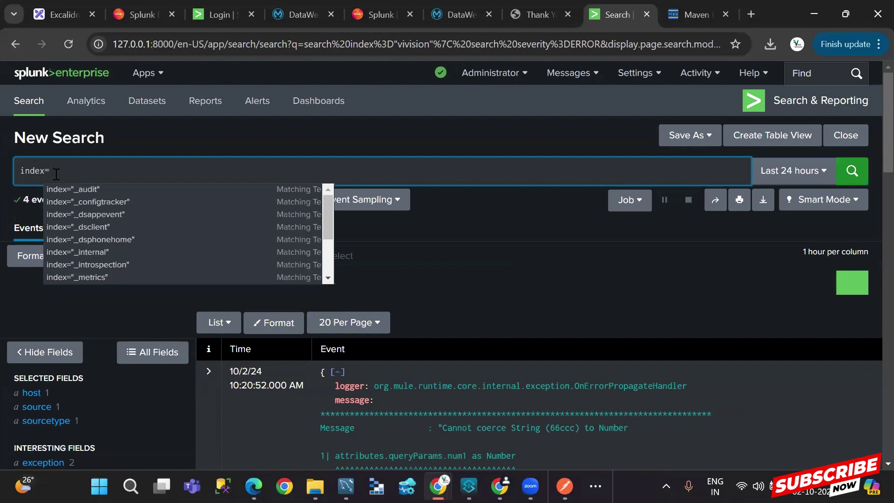
key(Escape)
key(BackSpace)
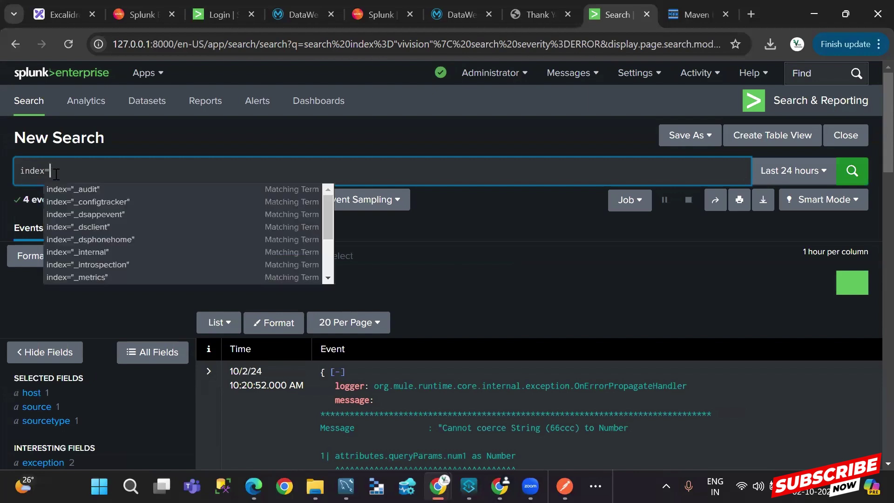
text(vitech)
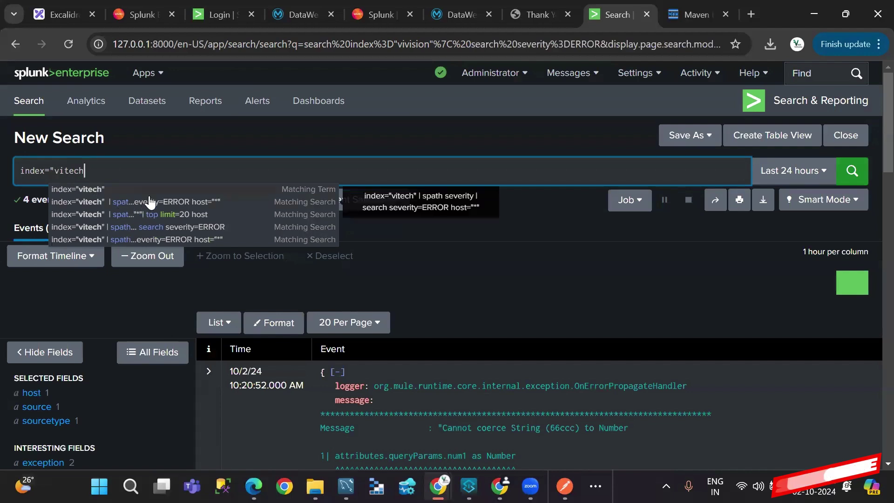
text(")
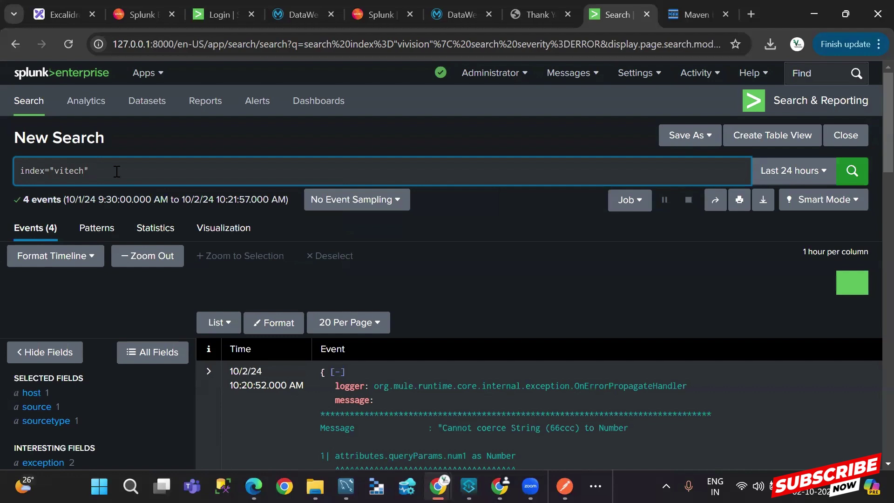
key(BackSpace)
key(BackSpace)
key(BackSpace)
key(BackSpace)
key(BackSpace)
key(BackSpace)
key(BackSpace)
key(BackSpace)
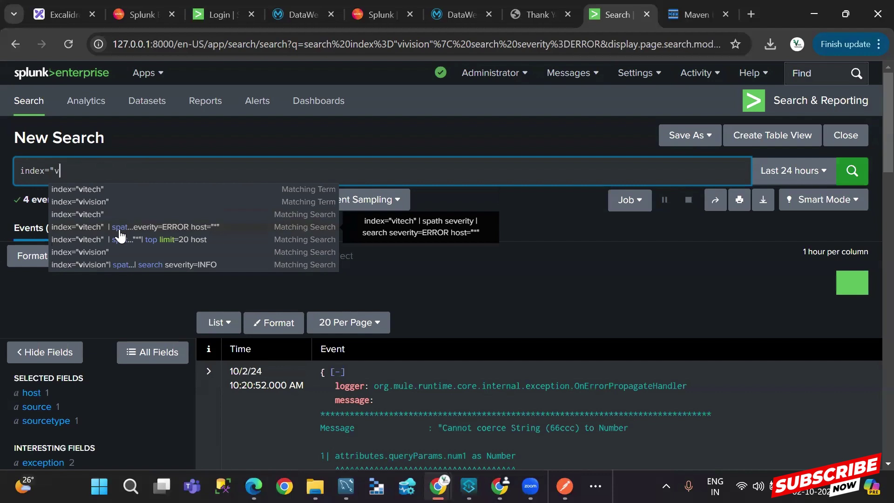
Restore the vivision ERROR severity query, add host="*", and run it.
key(ctrl+a)
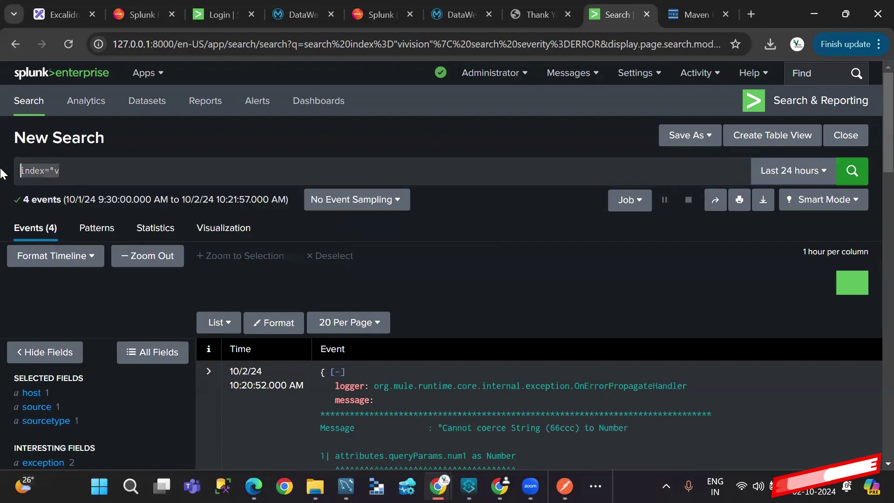
key(ctrl+v)
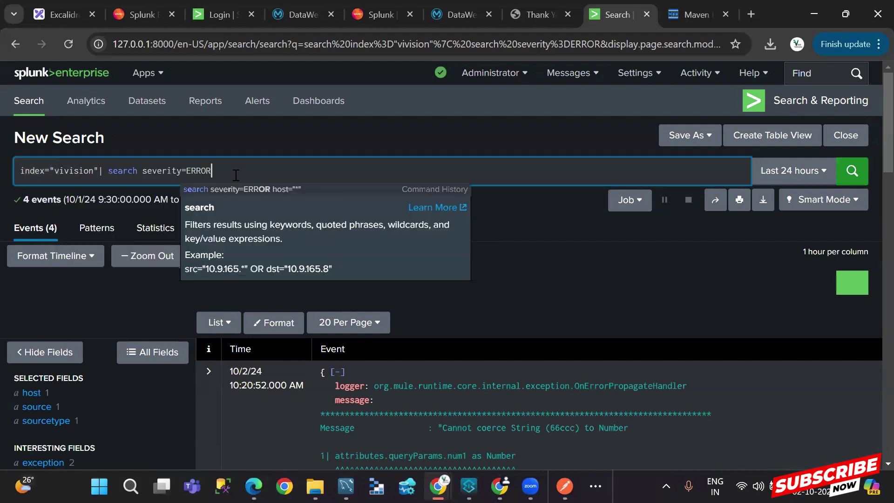
click(254, 190)
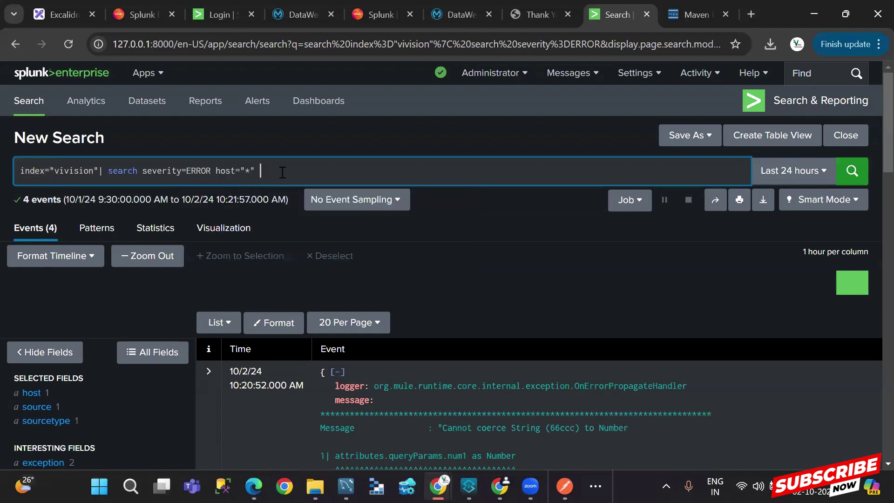
click(850, 175)
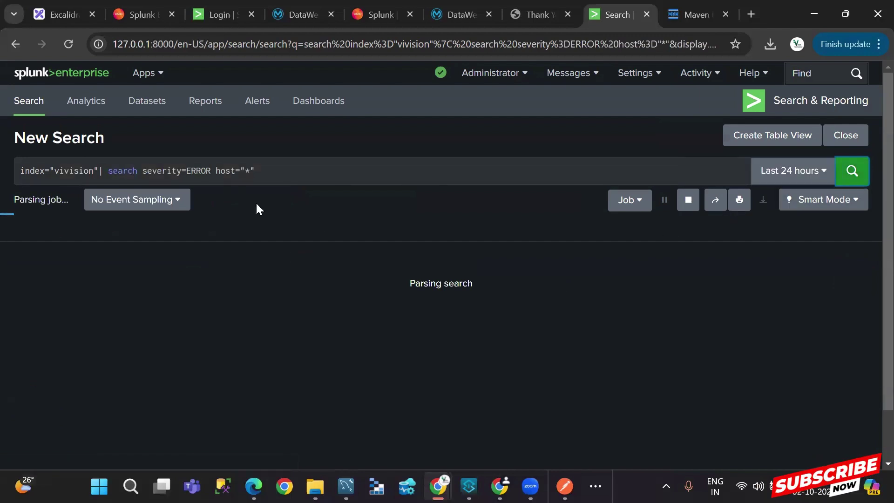
Review the query's severity and host filters and scroll through the 4 ERROR events.
click(257, 170)
double_click(176, 170)
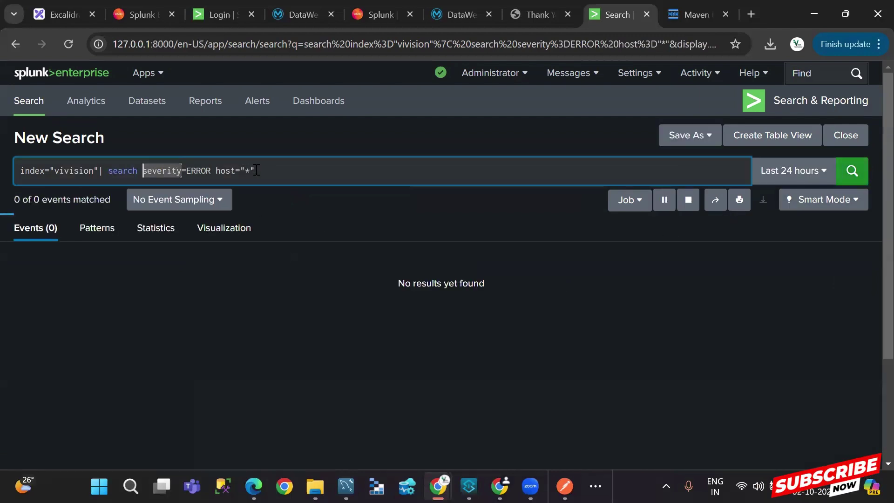
click(278, 173)
drag(201, 170, 485, 255)
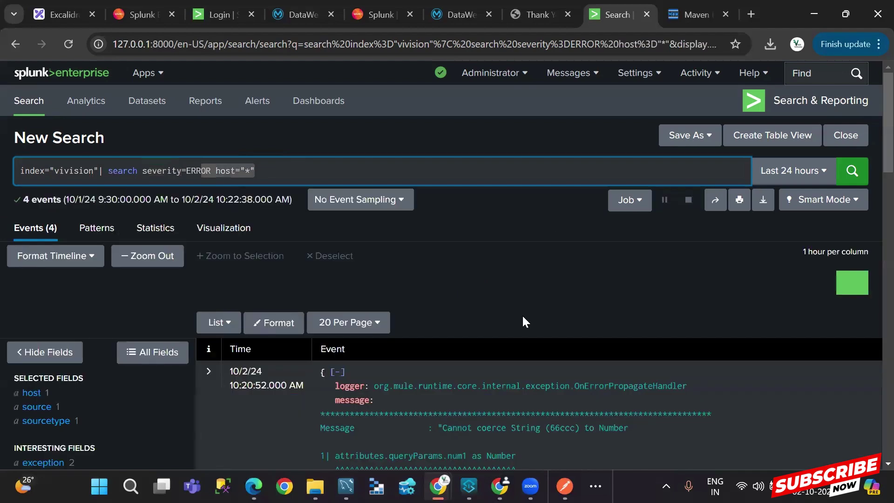
click(571, 296)
scroll(560, 292, down, 1)
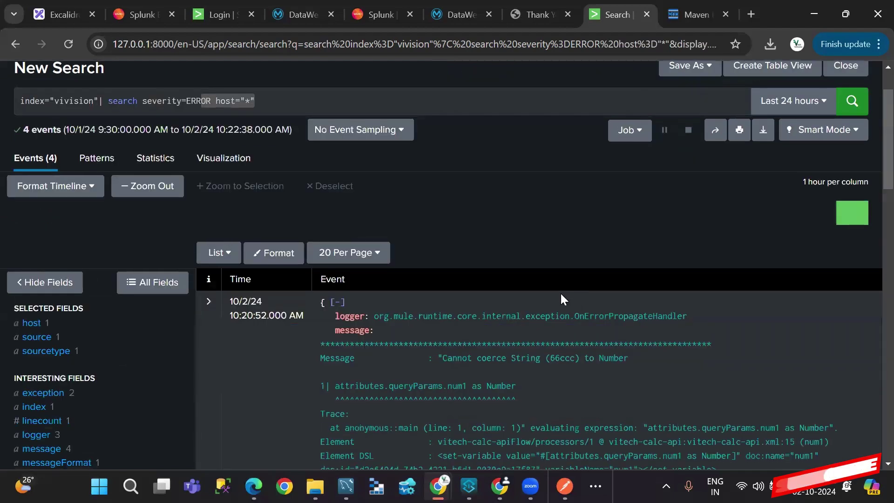
scroll(428, 343, down, 6)
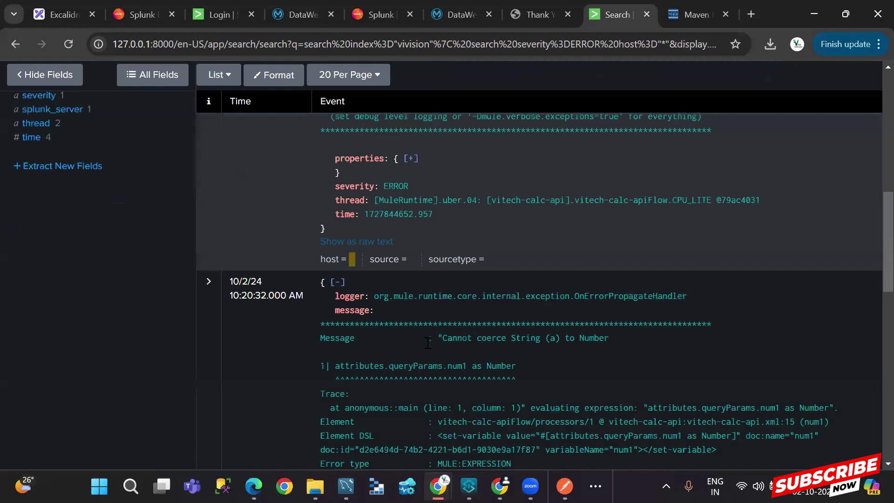
scroll(419, 337, down, 8)
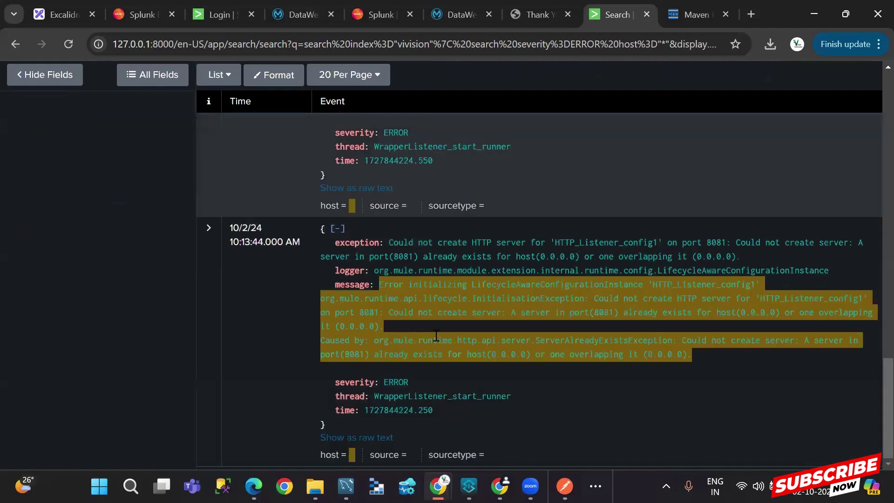
scroll(436, 336, up, 15)
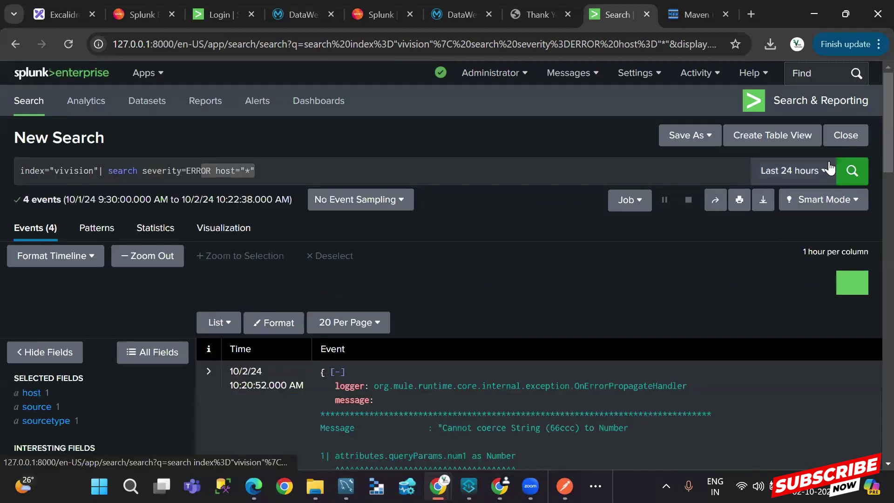
Limit the ERROR search's time range to the Last 15 minutes.
click(823, 171)
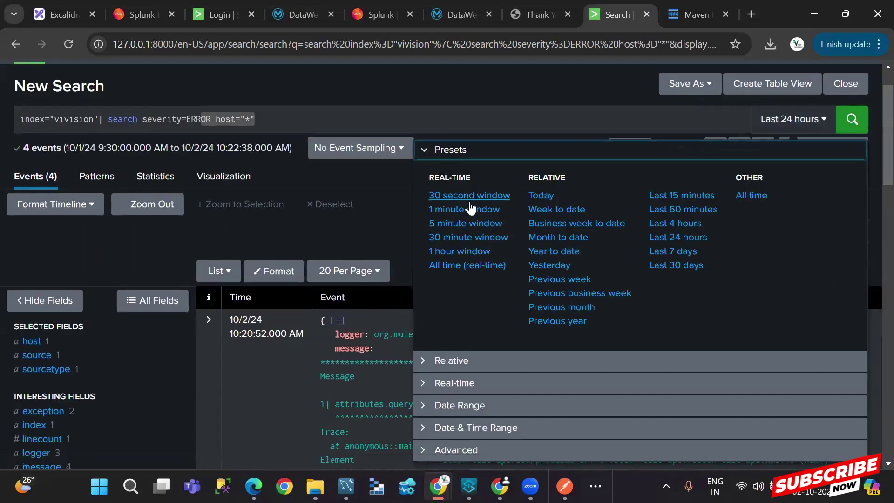
key(Return)
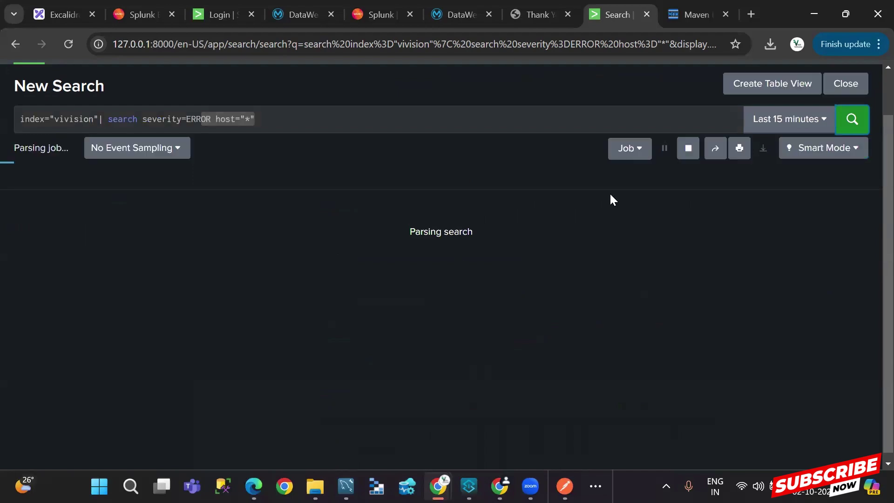
scroll(529, 253, up, 1)
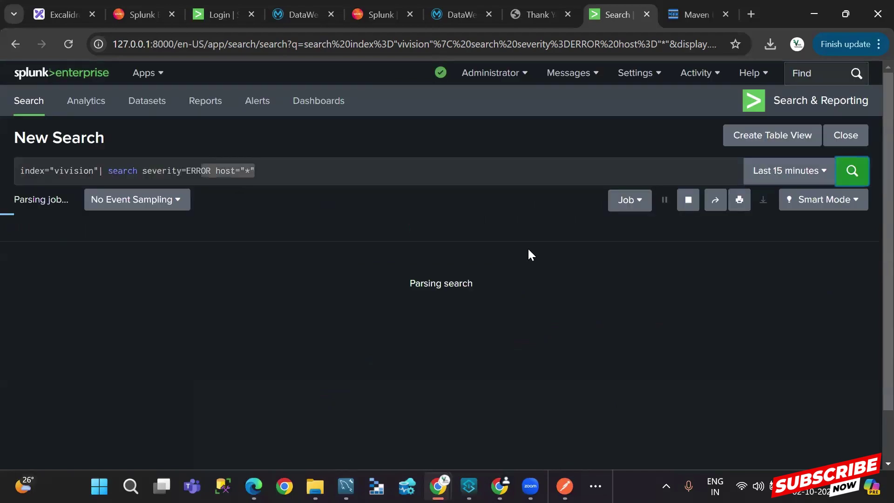
click(832, 170)
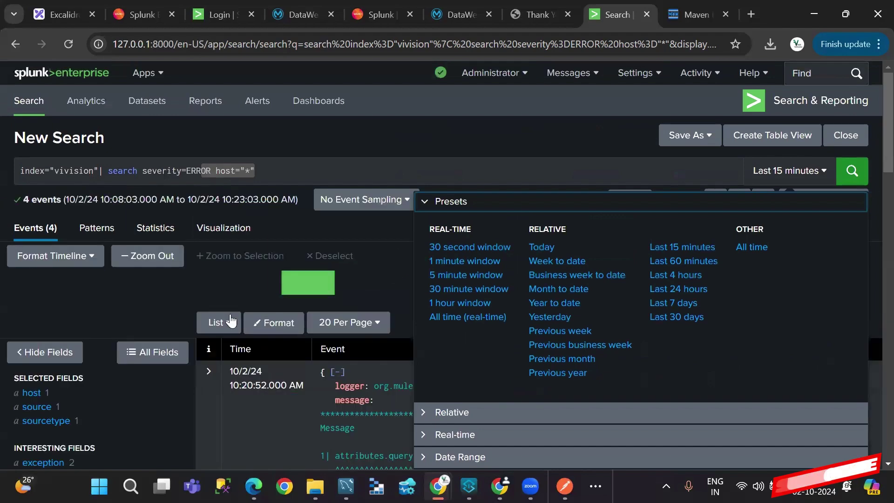
Check the first event's time options, scroll through the coercion-error results, then click into the query.
click(268, 385)
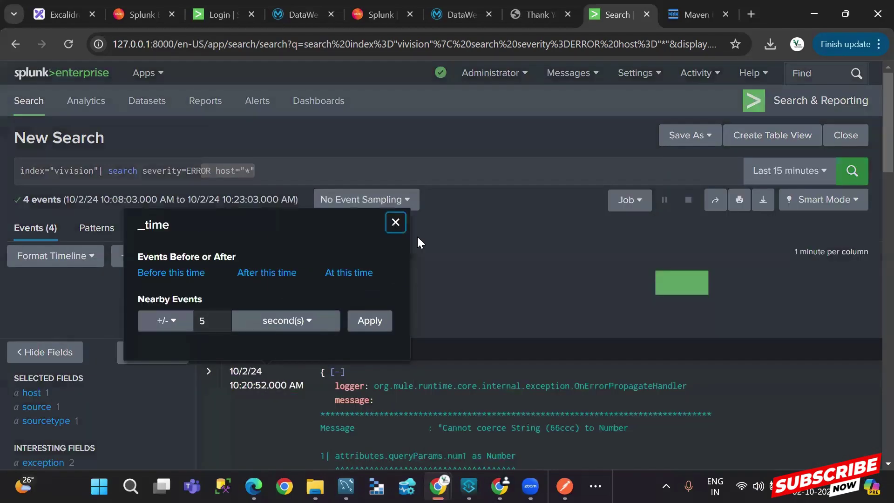
click(396, 223)
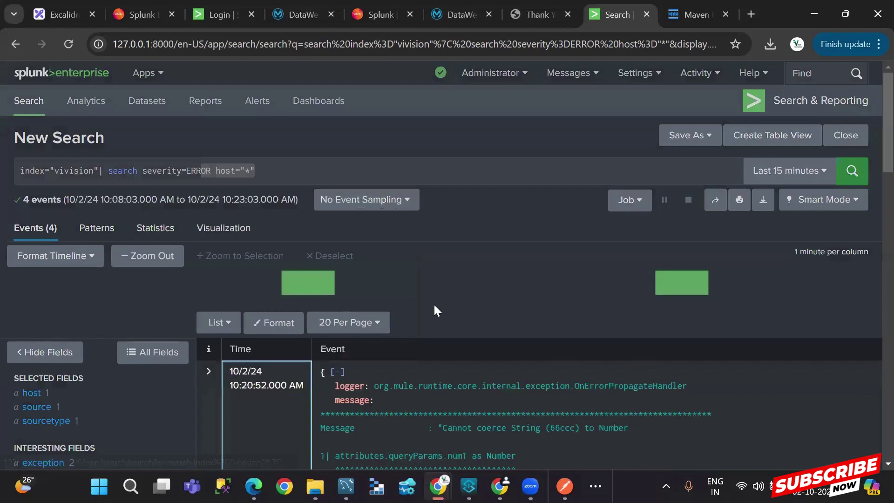
scroll(424, 298, down, 3)
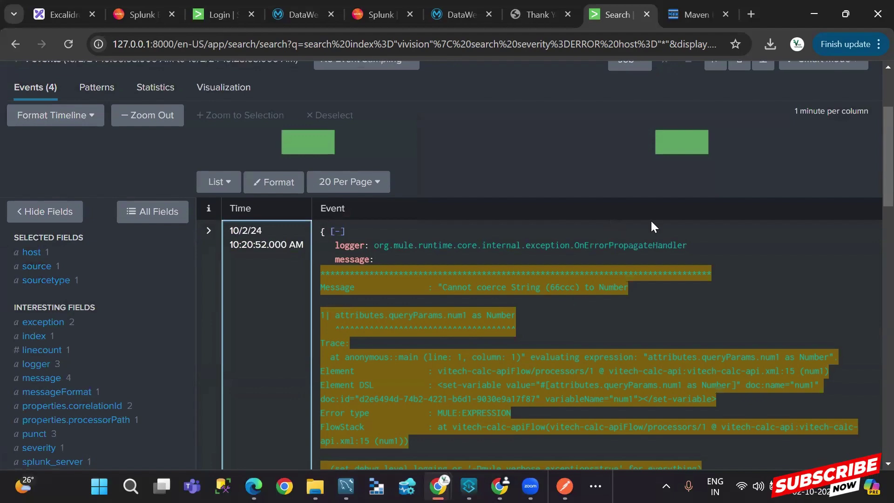
scroll(650, 219, down, 5)
scroll(638, 237, down, 4)
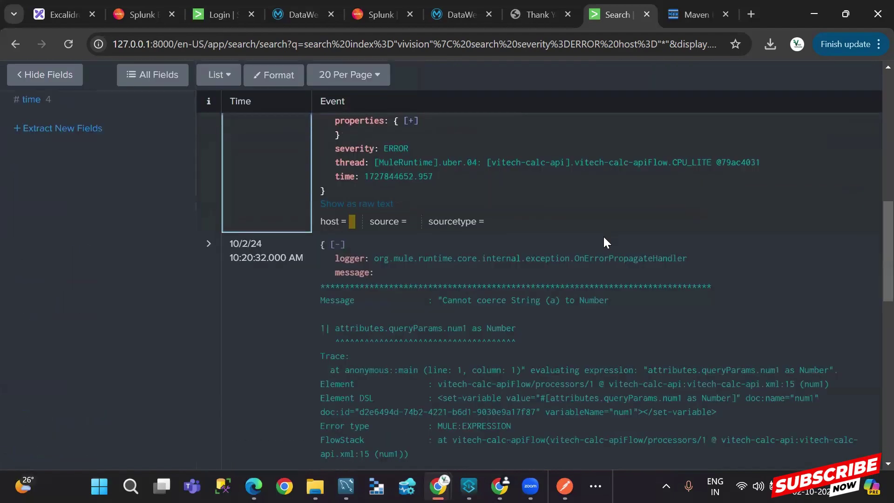
scroll(591, 239, down, 10)
scroll(588, 253, up, 10)
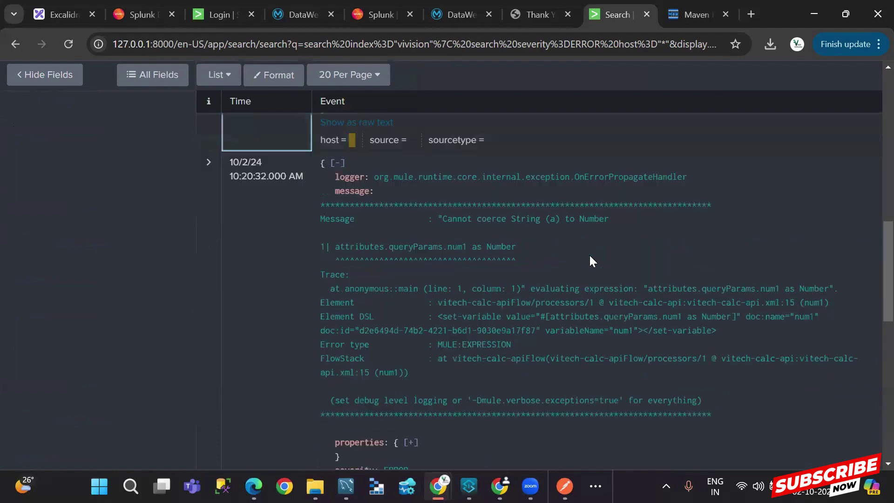
scroll(295, 172, up, 8)
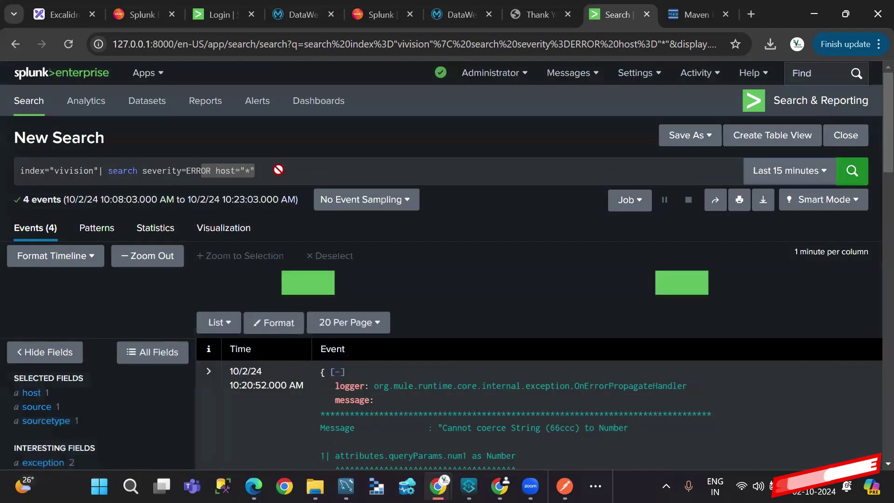
click(123, 171)
Undo the misplaced text move, change severity=ERROR to severity=INFO, and rerun the search.
drag(228, 171, 123, 171)
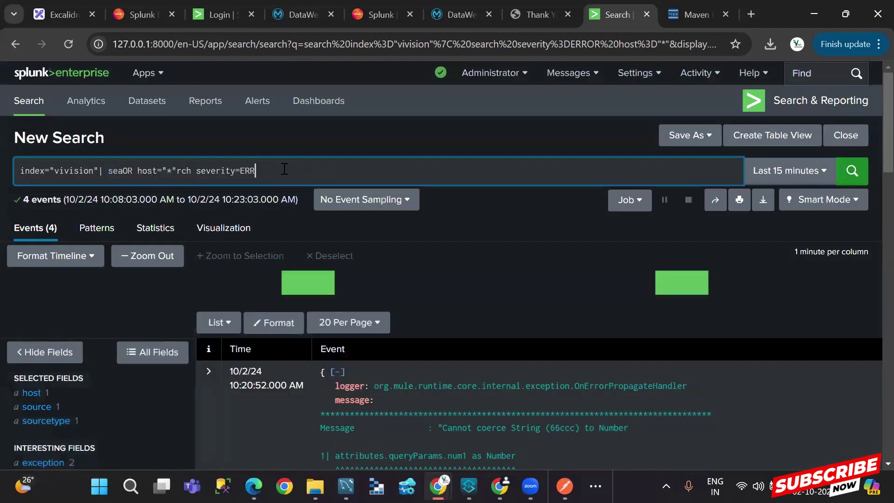
key(ctrl+z)
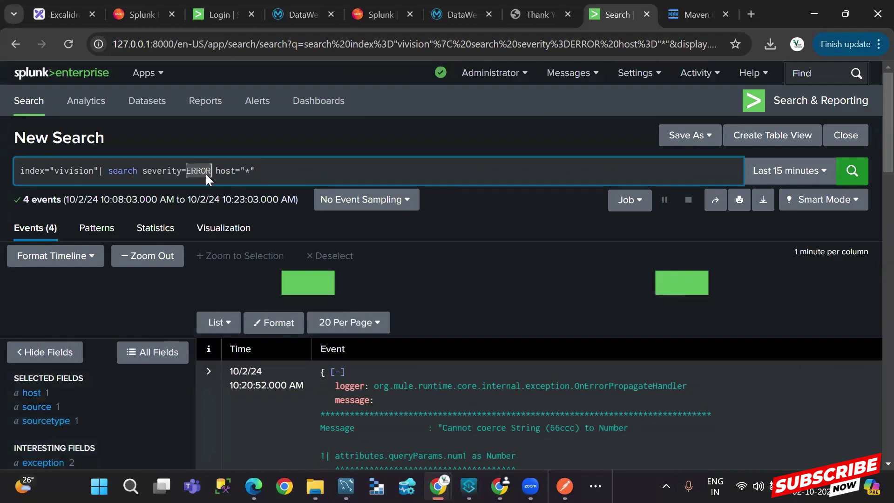
text(INFO)
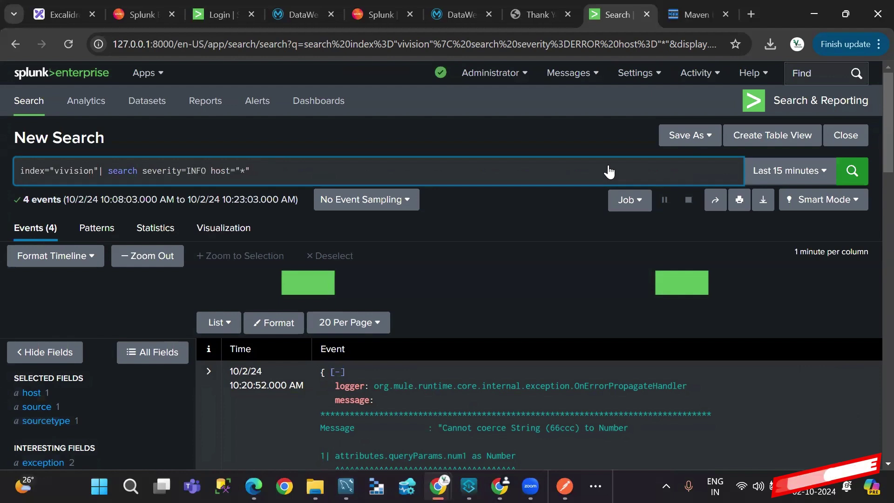
click(844, 173)
click(845, 173)
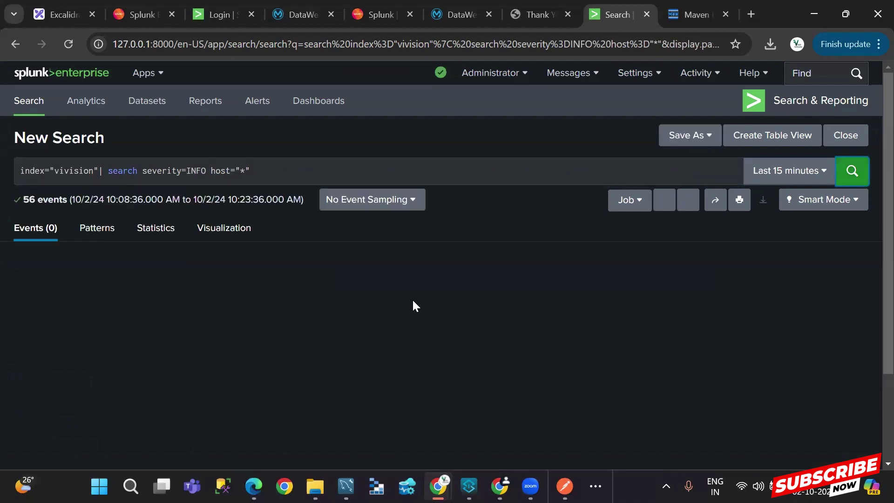
Expand an INFO event's properties, check its message value actions, and scroll through the 56 events.
scroll(439, 311, down, 3)
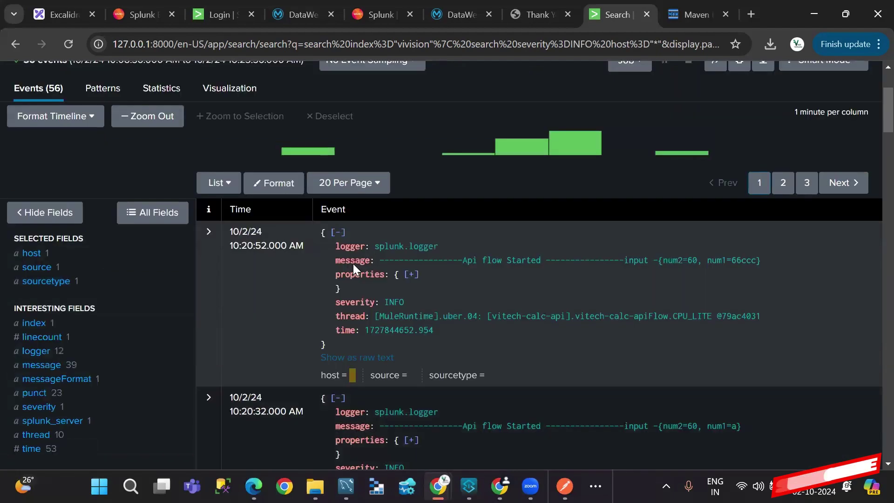
click(411, 275)
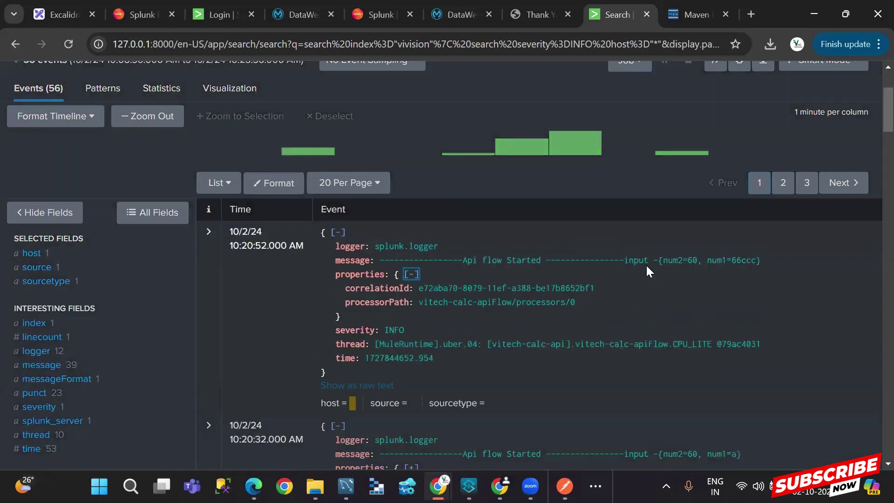
click(748, 263)
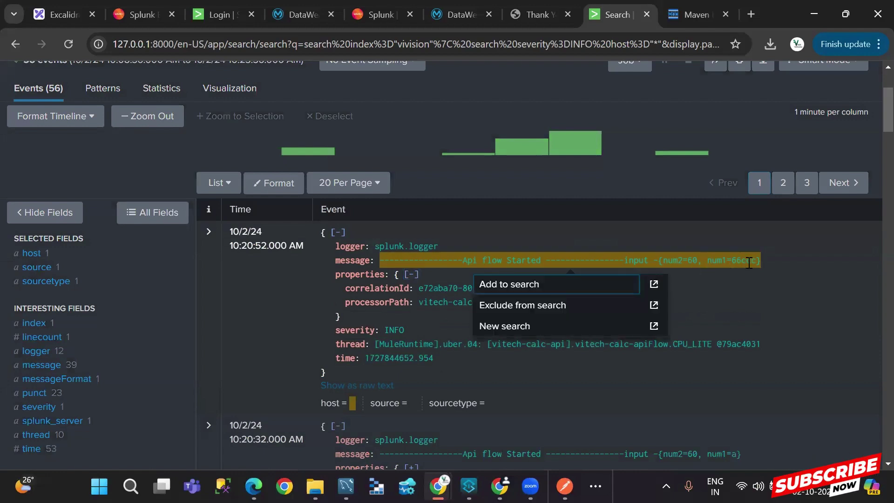
click(782, 262)
scroll(379, 278, down, 1)
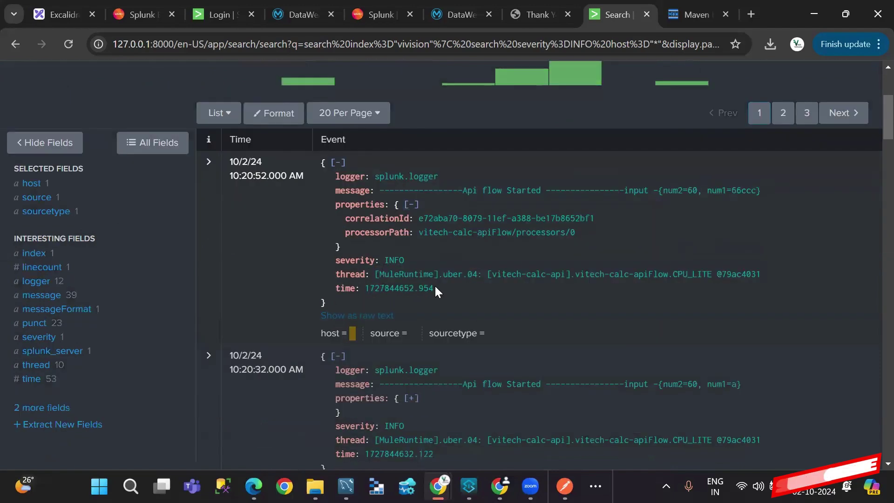
scroll(434, 284, down, 5)
scroll(479, 241, down, 5)
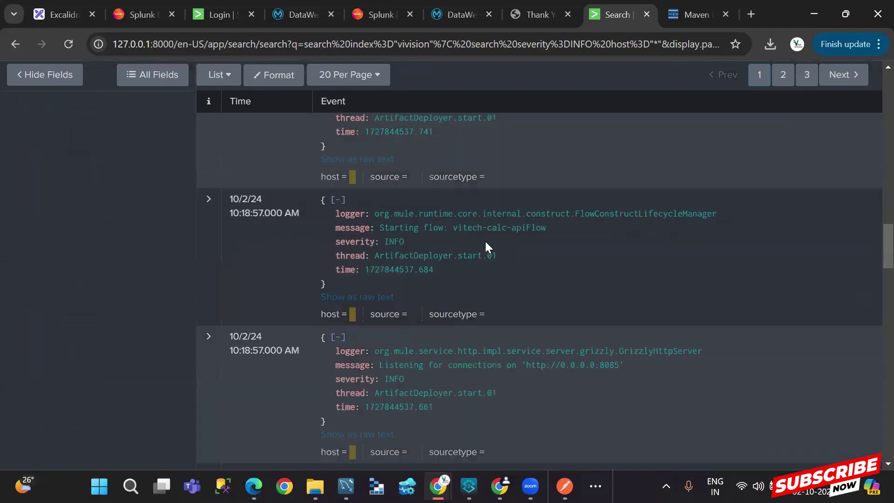
scroll(485, 240, up, 5)
scroll(202, 141, up, 10)
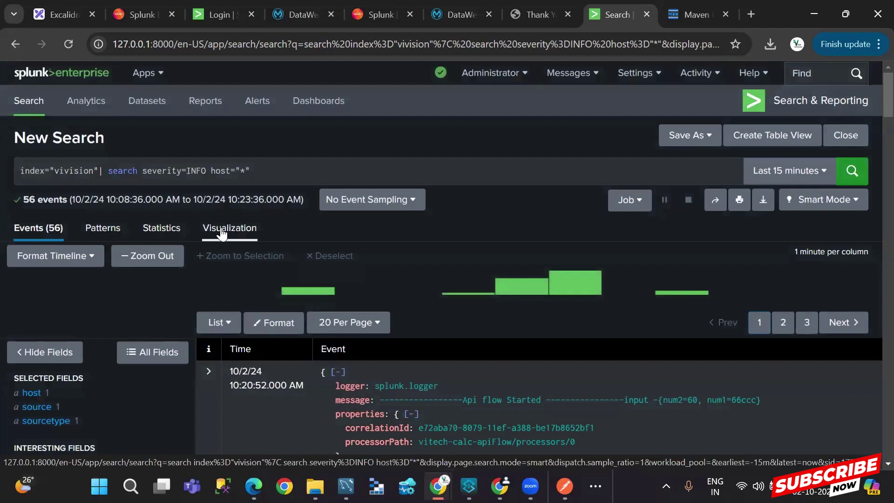
Browse the Visualization and Patterns tabs, then the Analytics, Reports, Alerts and Dashboards pages.
click(222, 234)
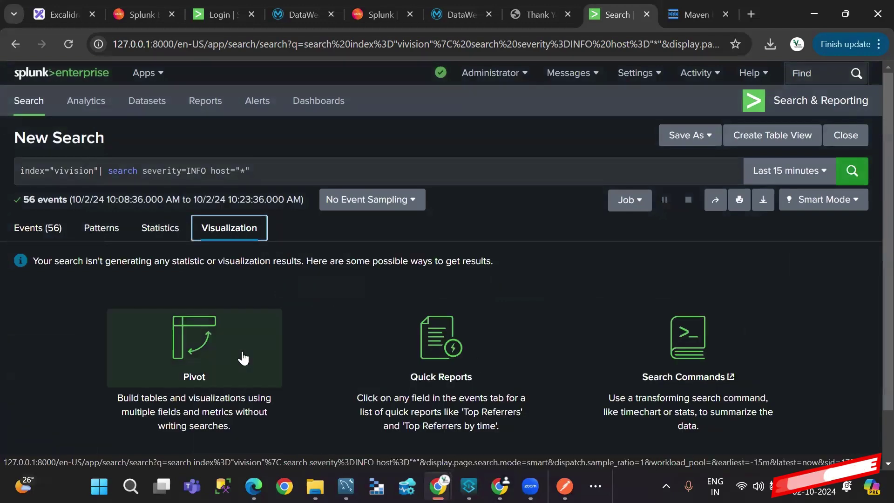
click(99, 229)
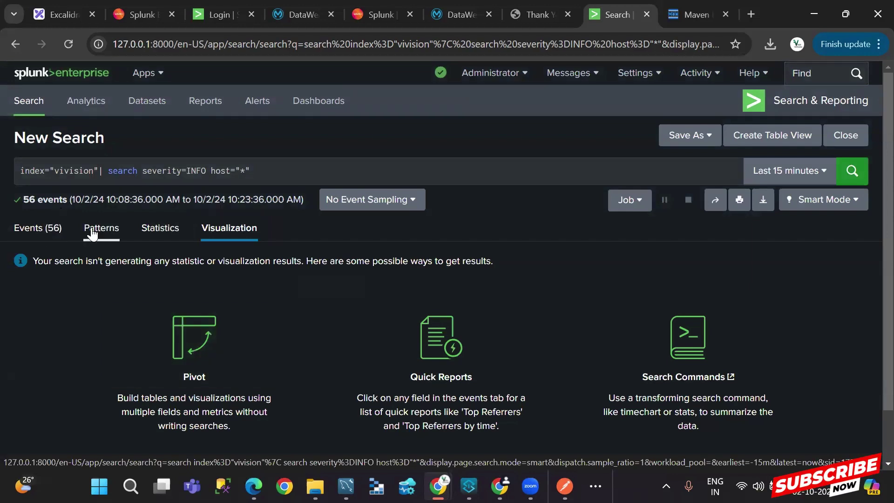
click(89, 107)
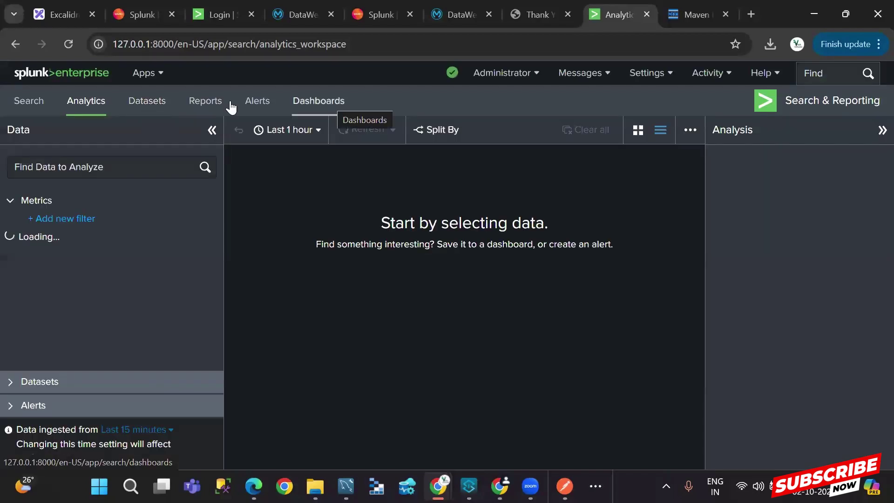
click(215, 101)
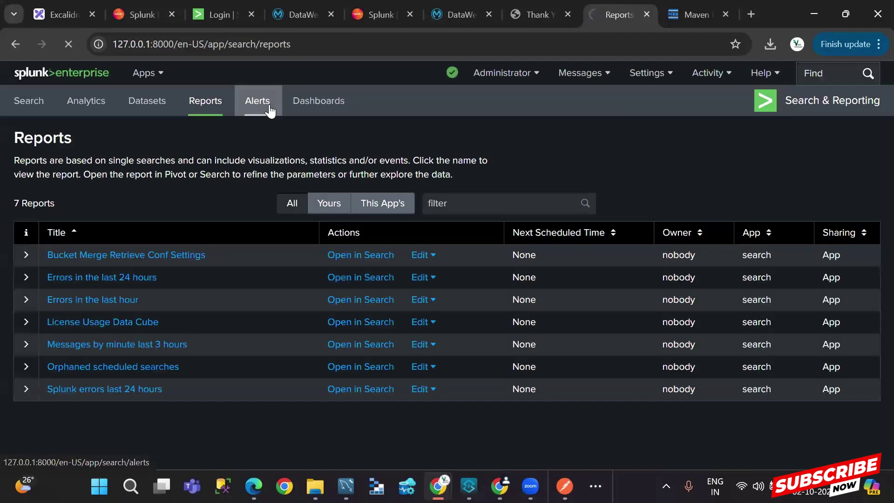
click(269, 106)
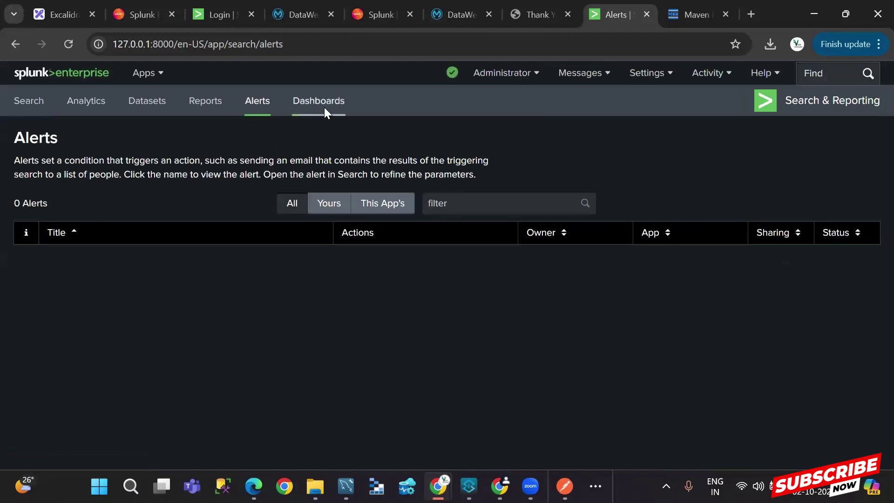
click(325, 108)
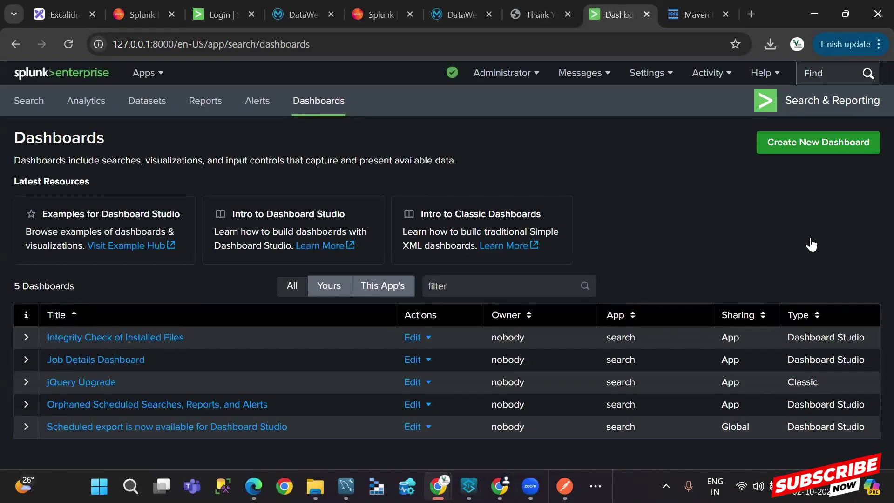
Create a new dashboard titled 'mule', keeping Private permissions.
click(810, 145)
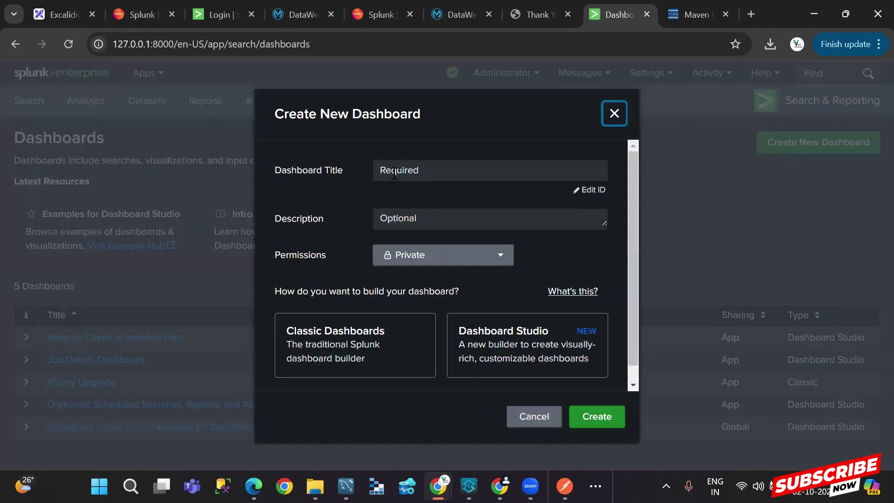
click(395, 173)
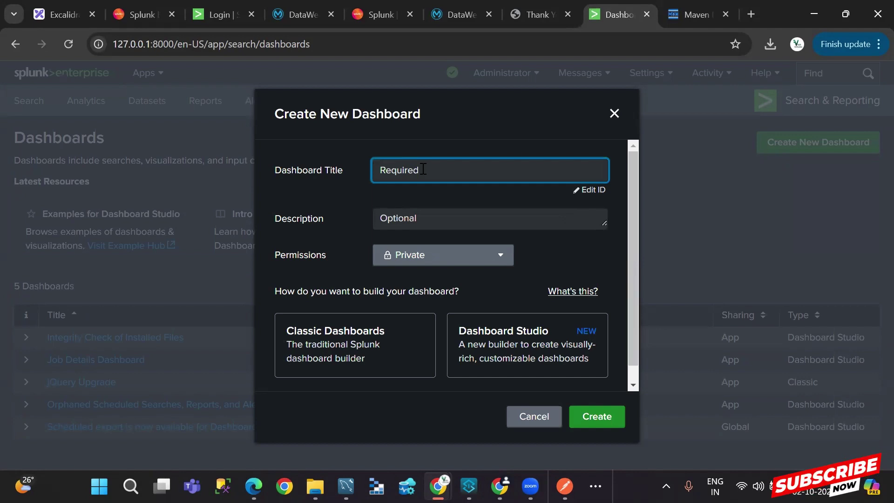
text(mule)
click(496, 259)
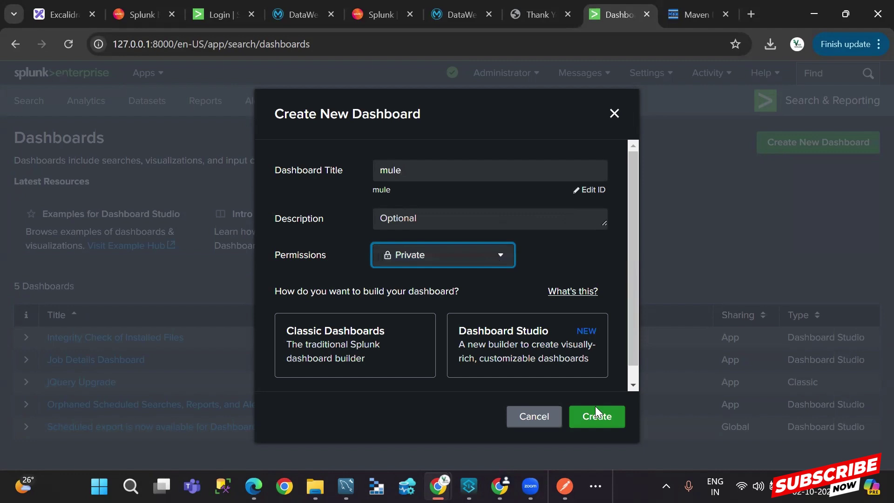
click(597, 420)
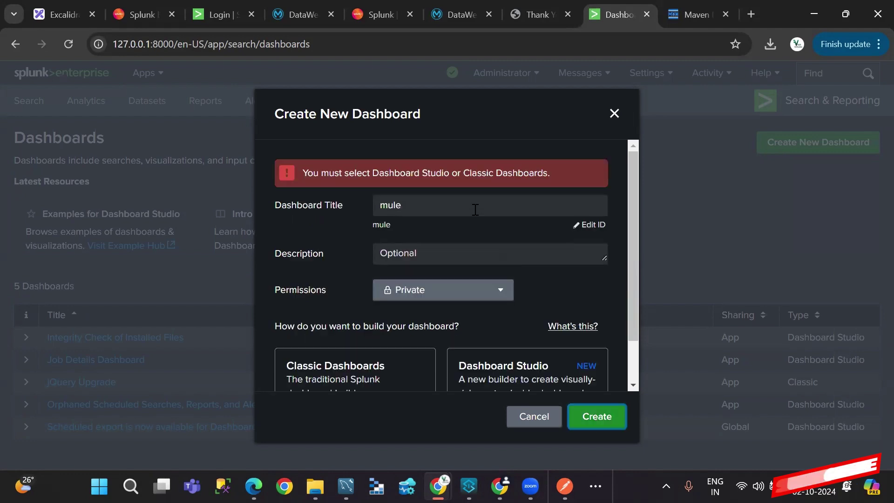